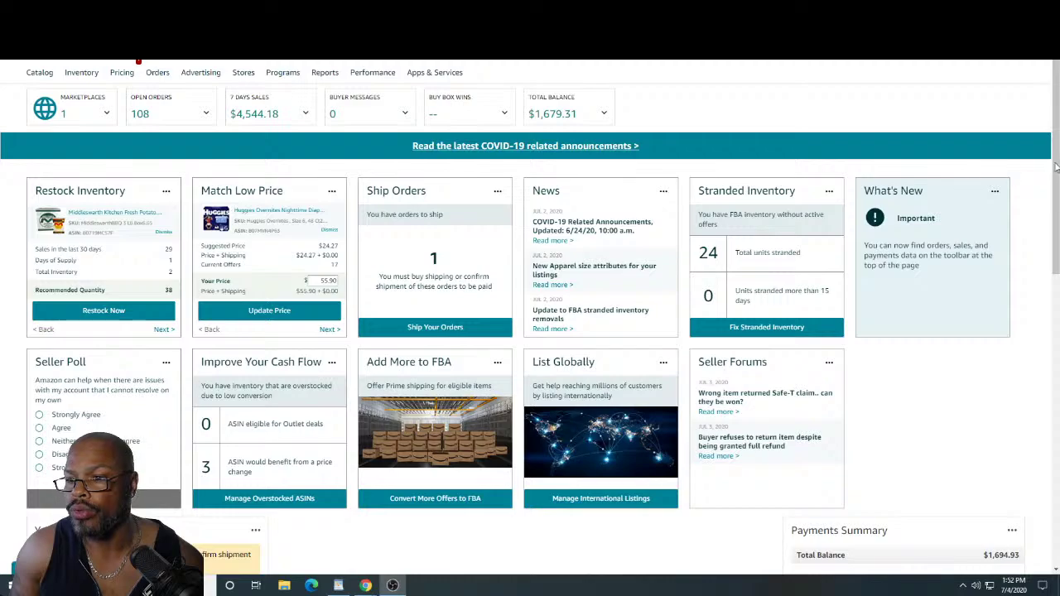
Step: Review the Payments Summary and Sales Summary on the seller home page, refreshing the page for current figures
scroll(1055, 178, down, 3)
scroll(530, 331, down, 2)
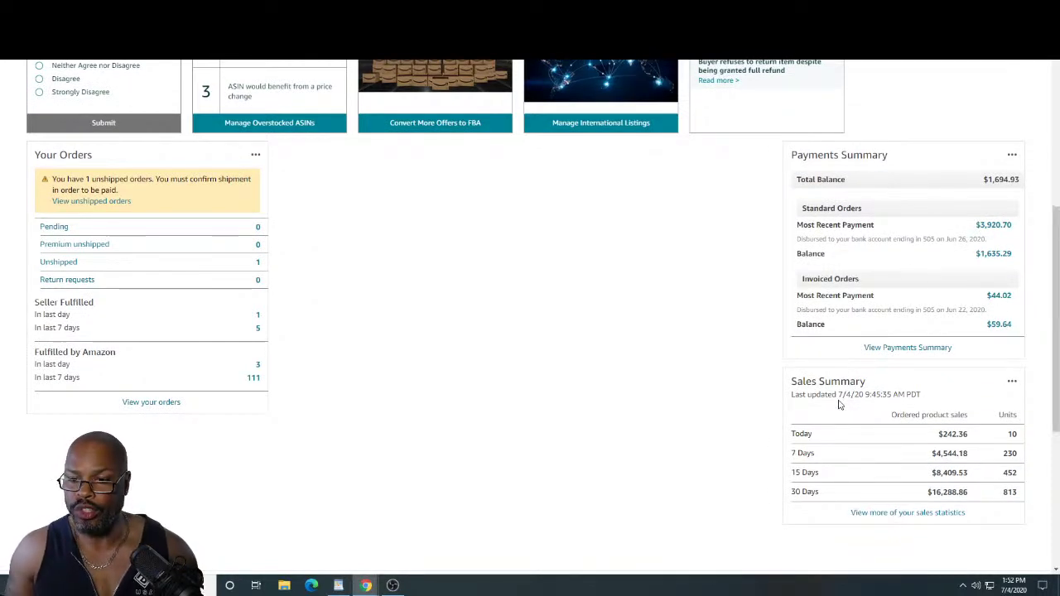
scroll(873, 404, down, 1)
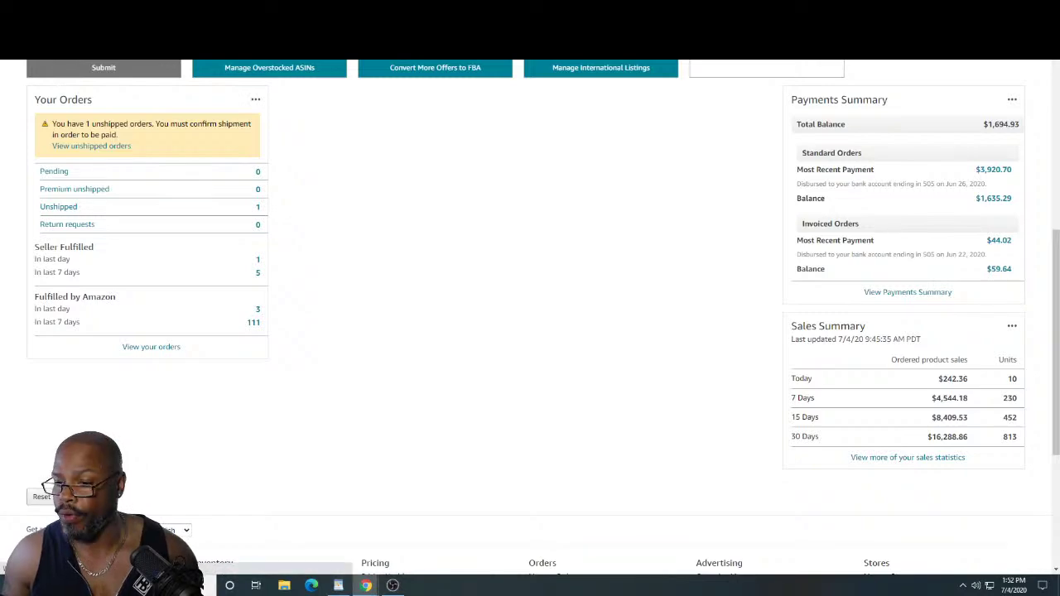
key(F5)
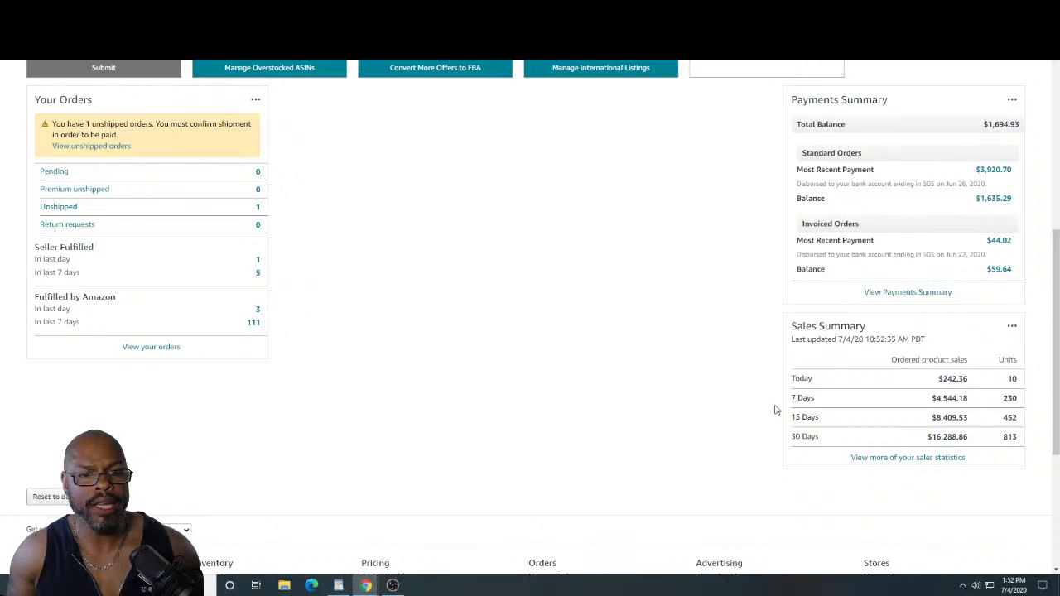
scroll(786, 359, up, 2)
scroll(786, 360, up, 5)
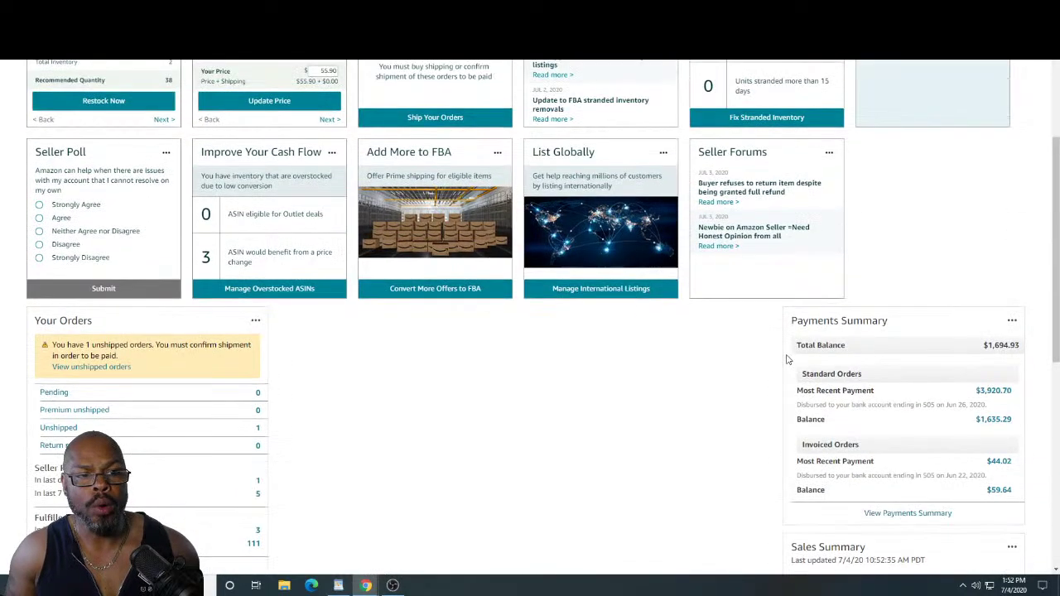
scroll(491, 86, up, 1)
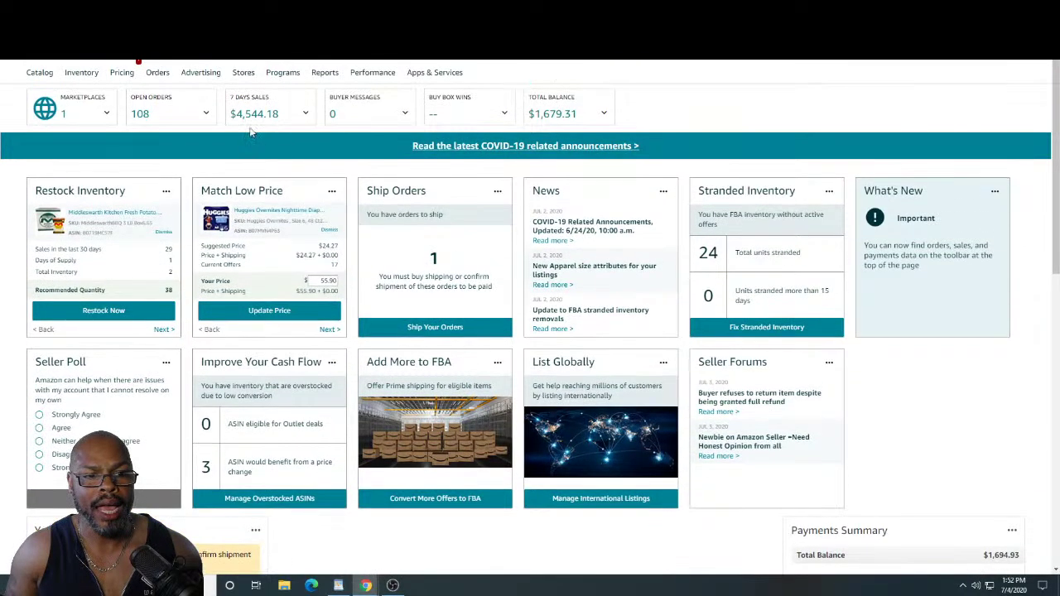
Step: Open the Sales Dashboard from the United States 7-day sales figure and switch its date range to Custom
click(255, 116)
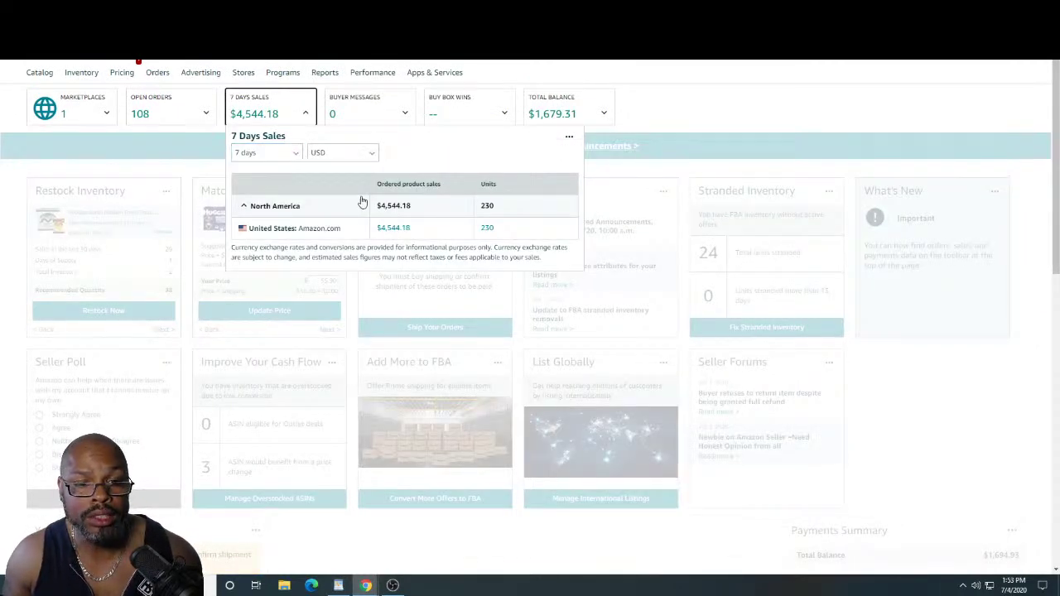
click(395, 230)
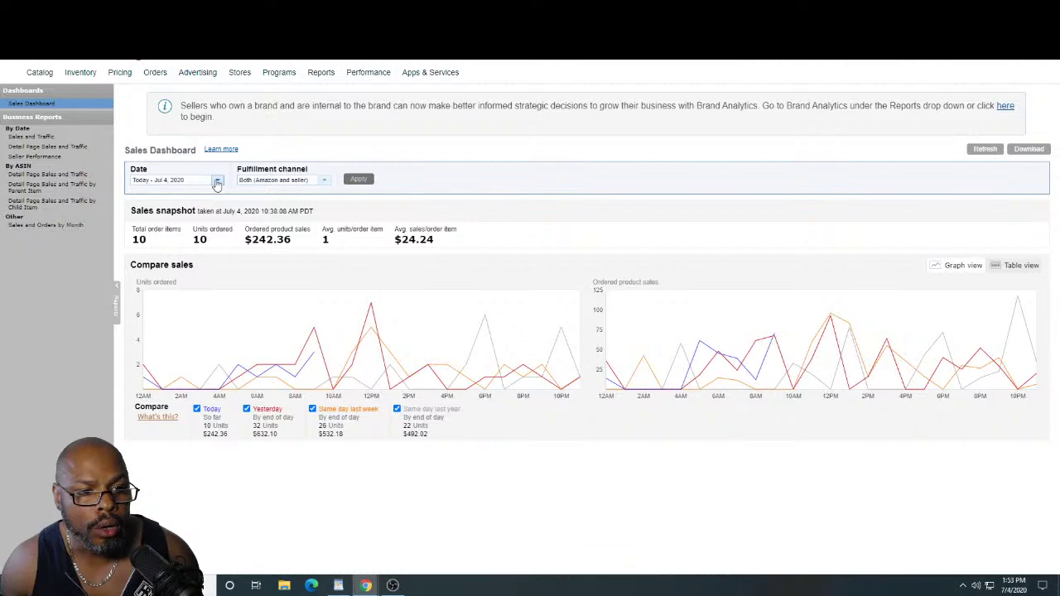
click(217, 181)
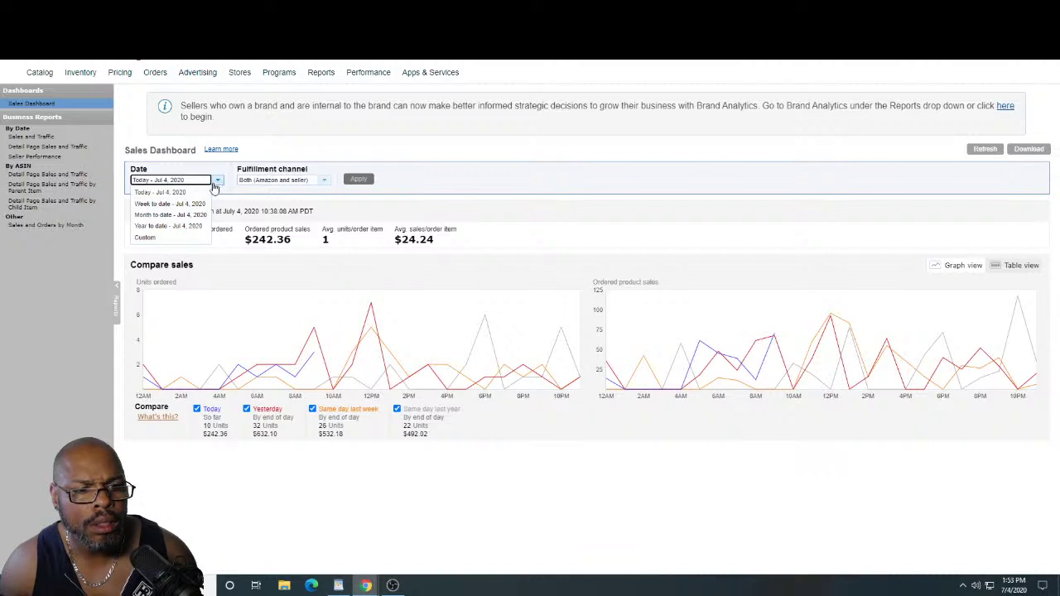
click(160, 238)
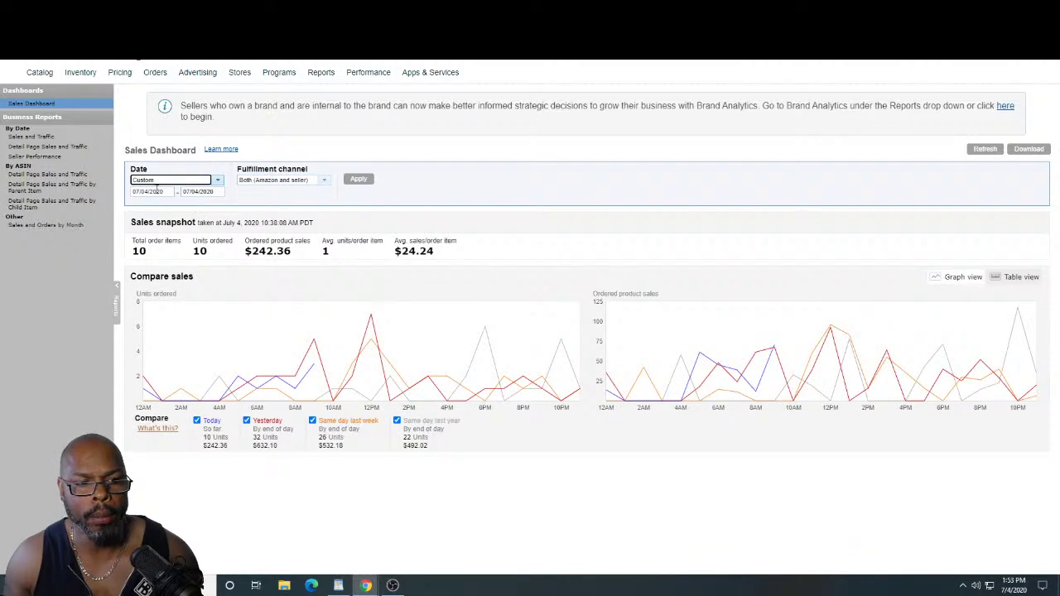
Step: Set the custom start date to 01/01/2019 and apply the range ending 07/04/2020 to the sales report
click(141, 191)
click(178, 206)
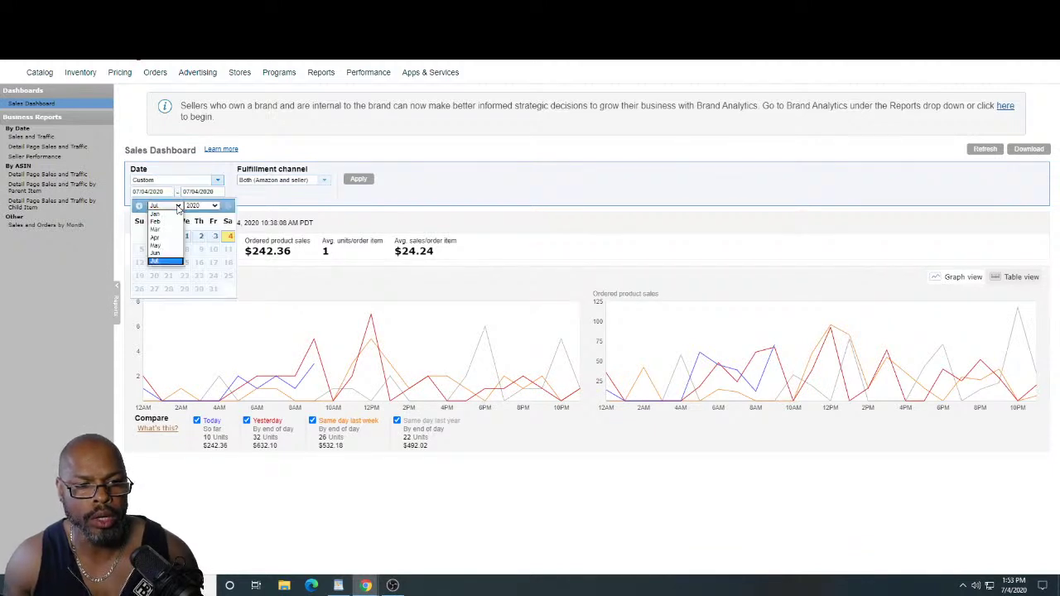
click(159, 214)
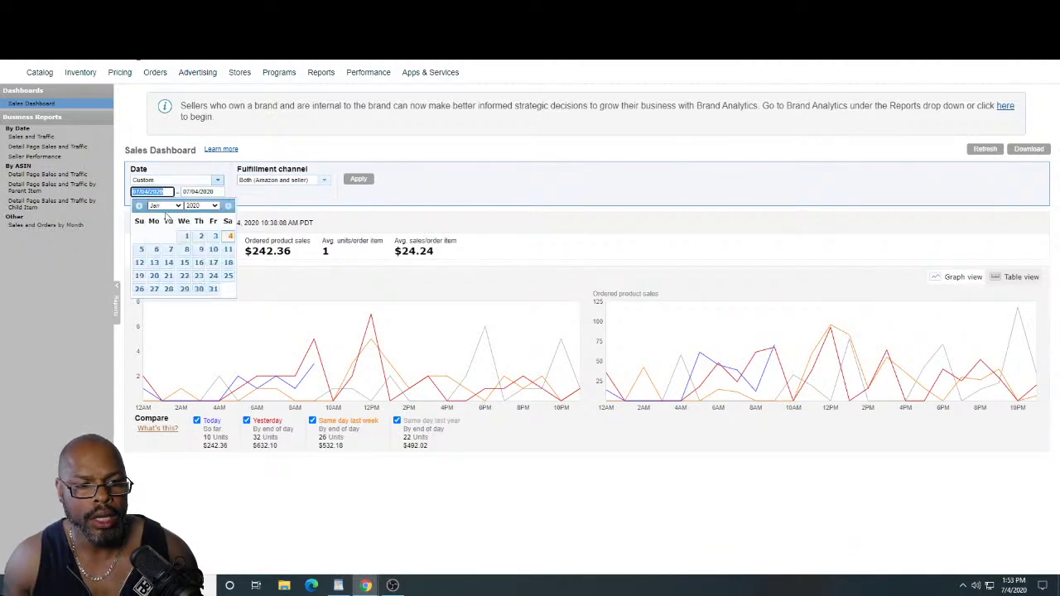
click(217, 206)
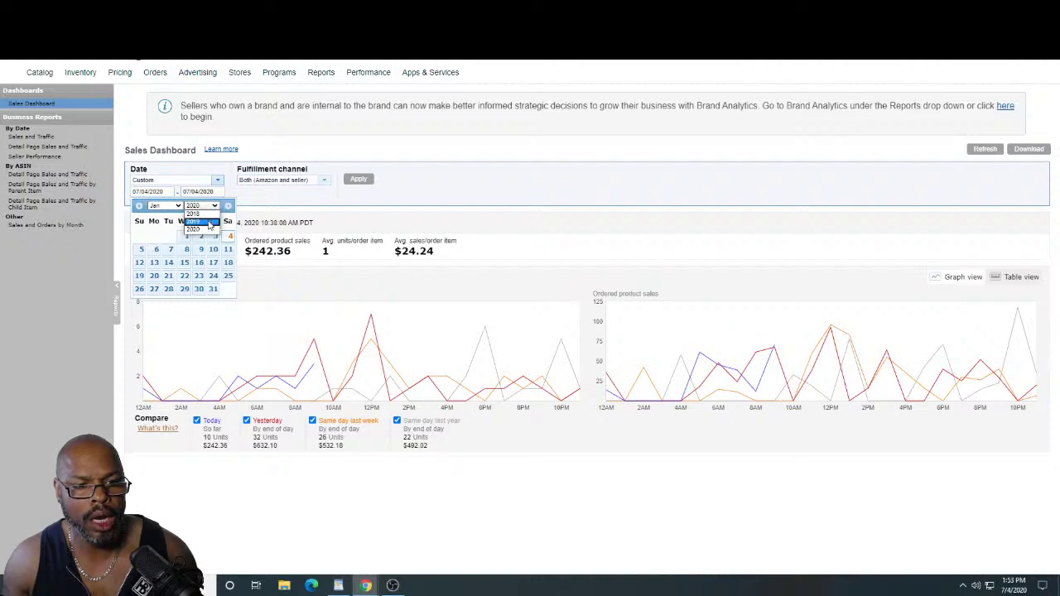
click(209, 221)
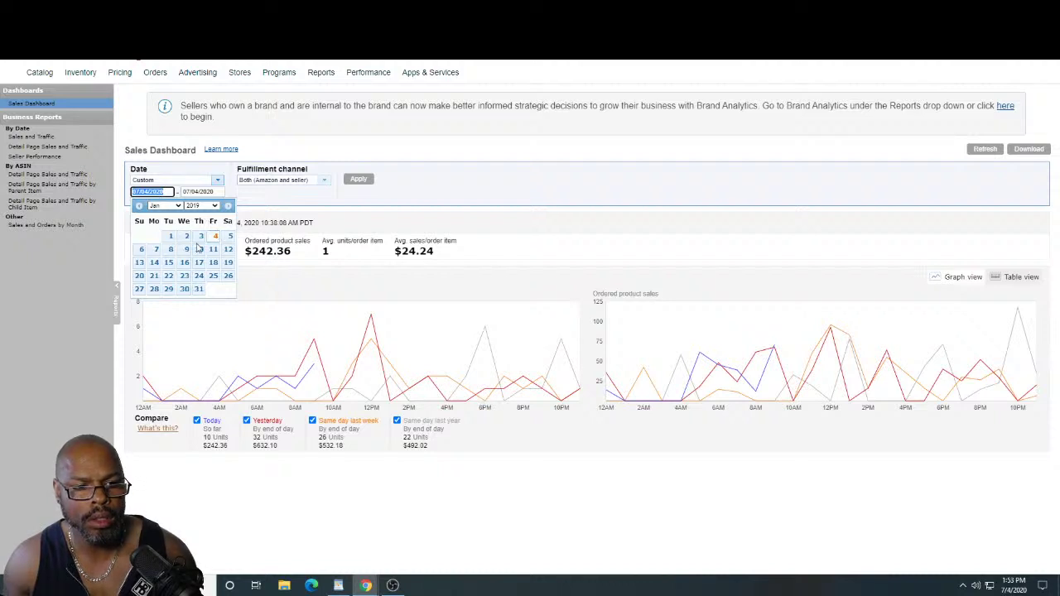
click(198, 289)
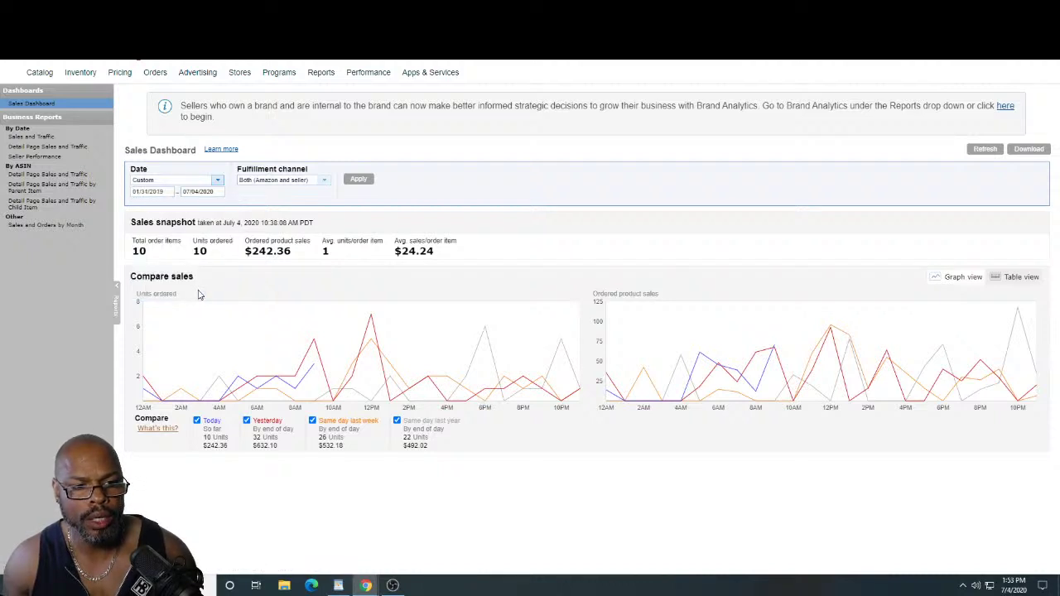
click(159, 191)
click(175, 238)
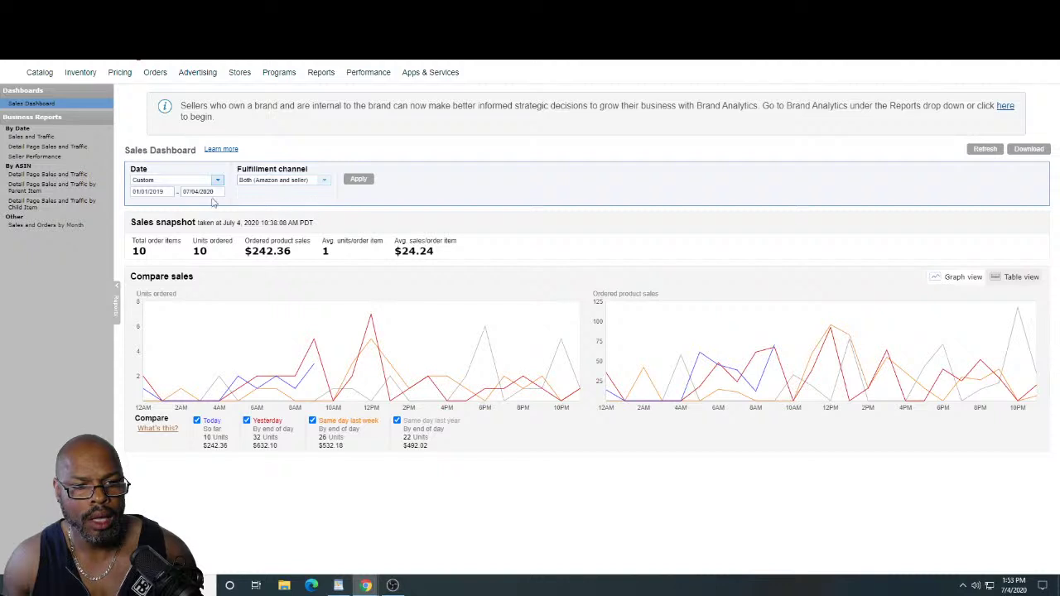
click(358, 181)
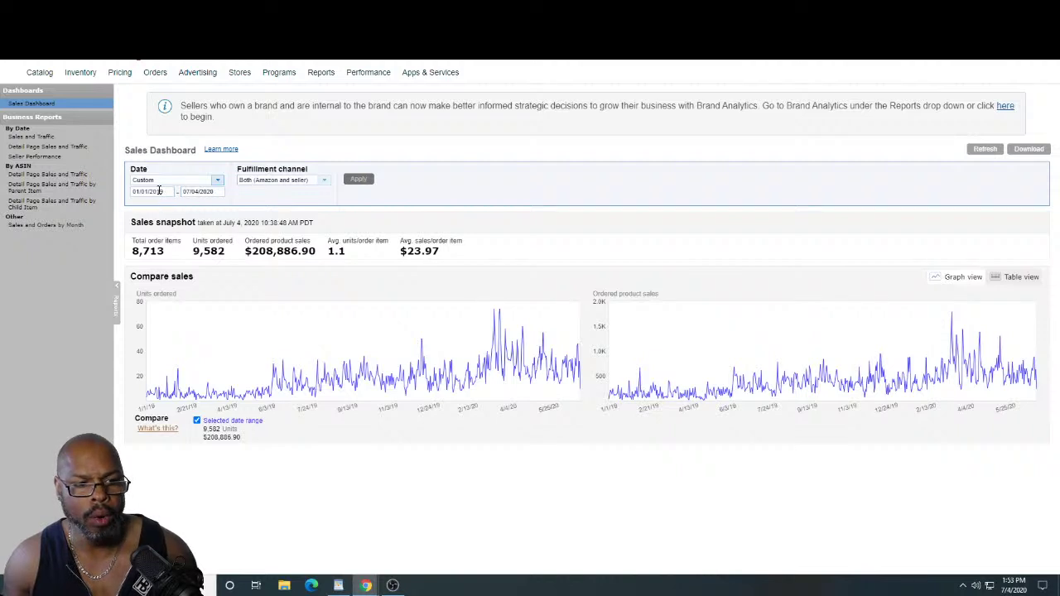
Step: Change the sales report's date range to Year to date - Jul 4, 2020 and apply it
click(217, 179)
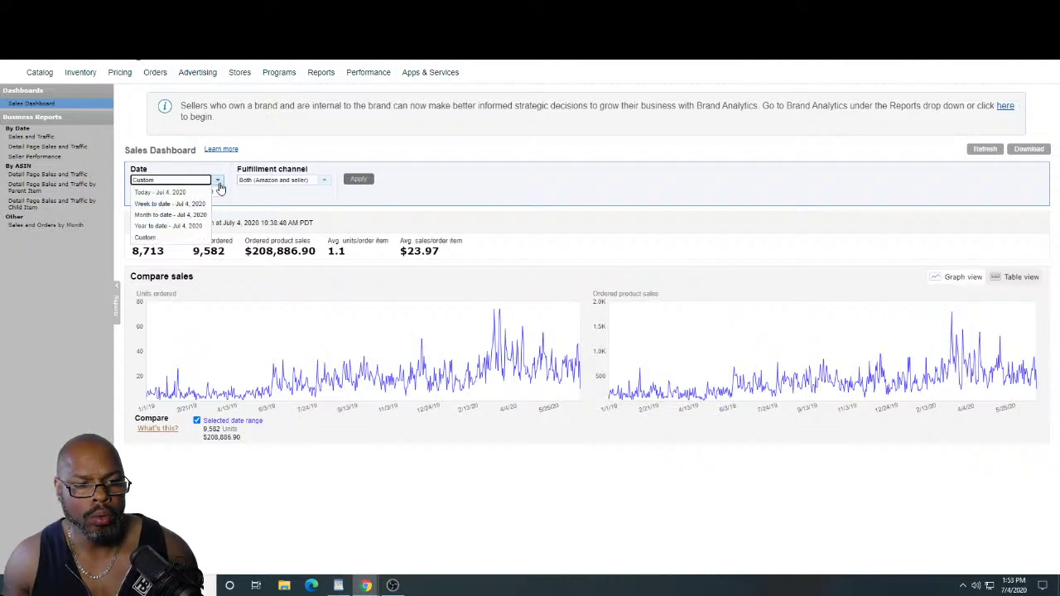
click(186, 226)
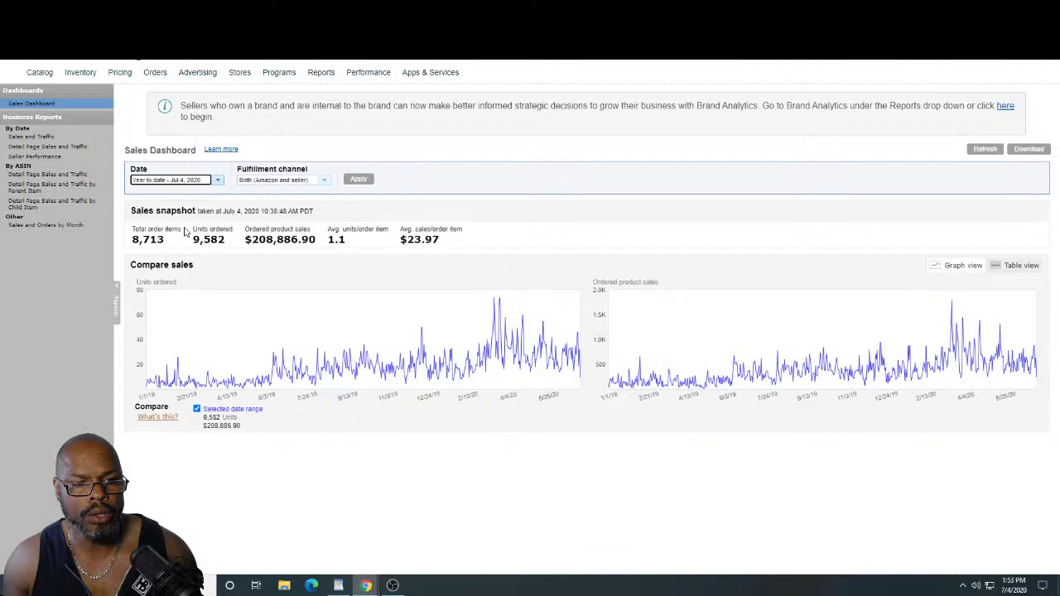
click(358, 178)
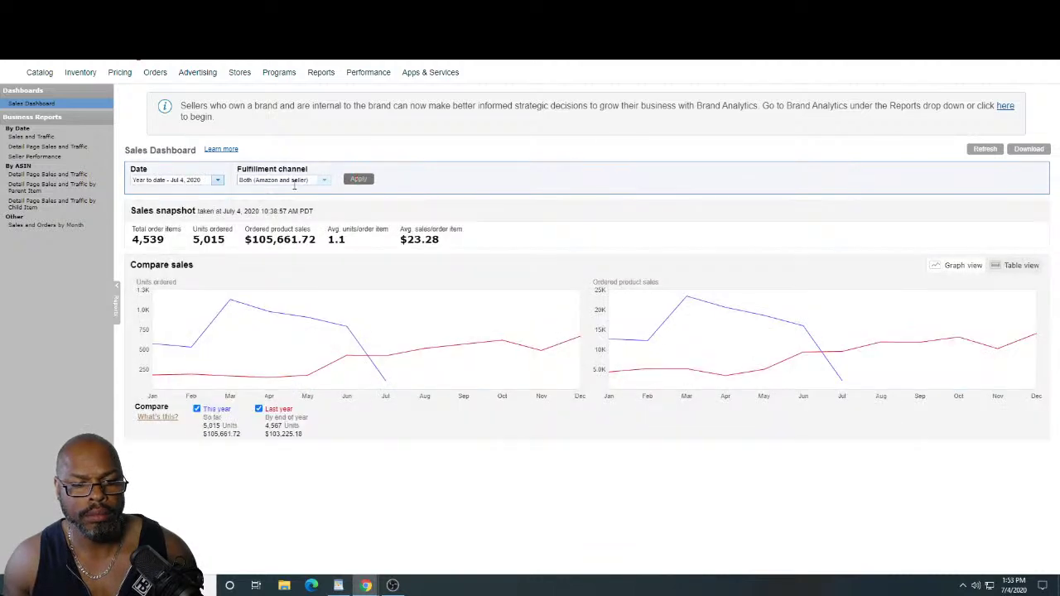
click(216, 182)
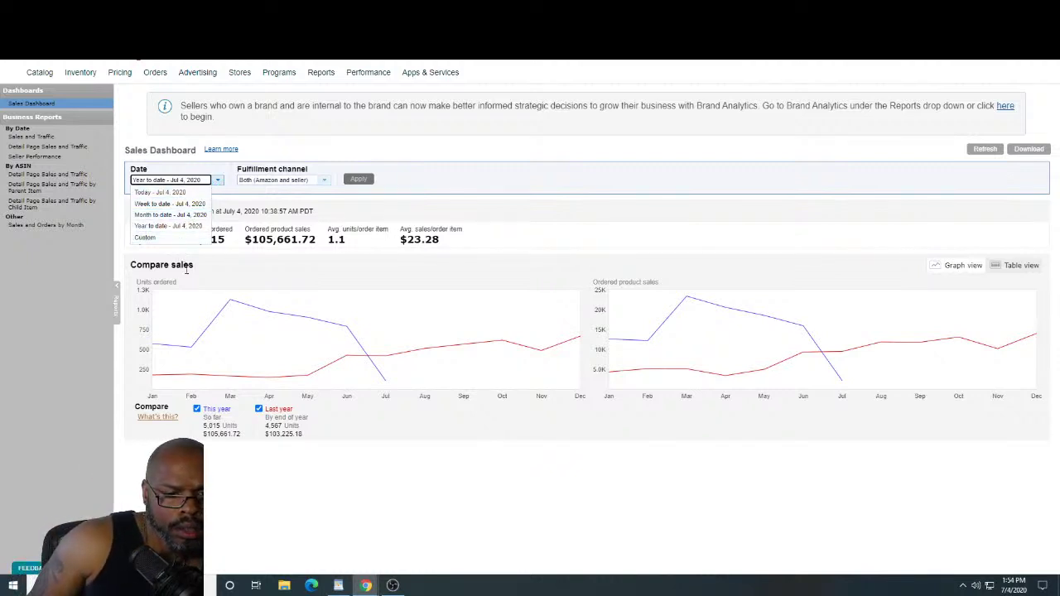
Step: Examine last year's monthly units and sales on the comparison graph with the This year line hidden, and show that line again
mouse_move(238, 358)
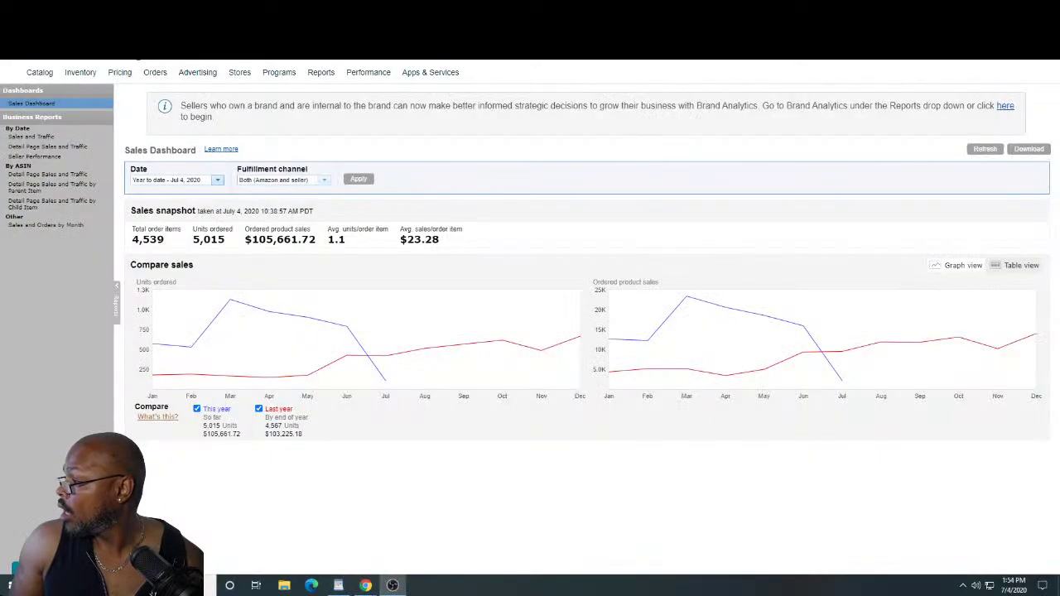
mouse_move(164, 377)
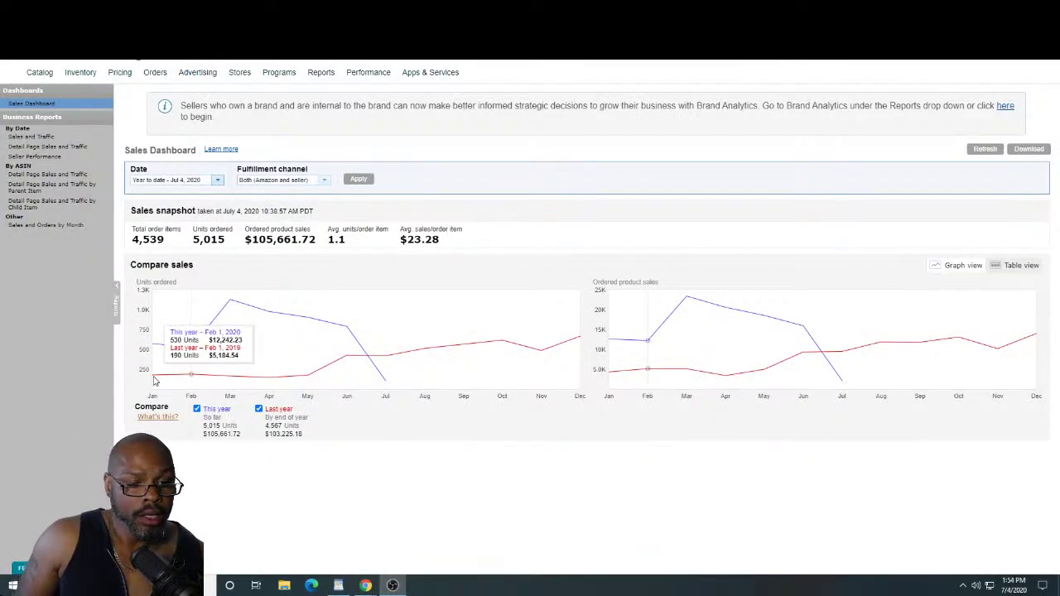
click(197, 409)
mouse_move(144, 377)
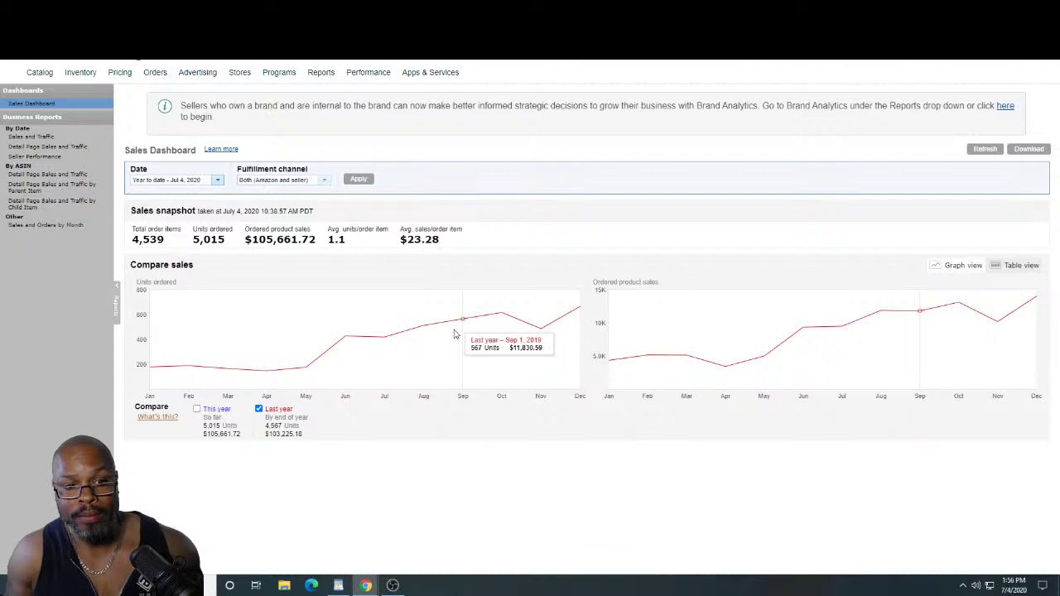
click(197, 410)
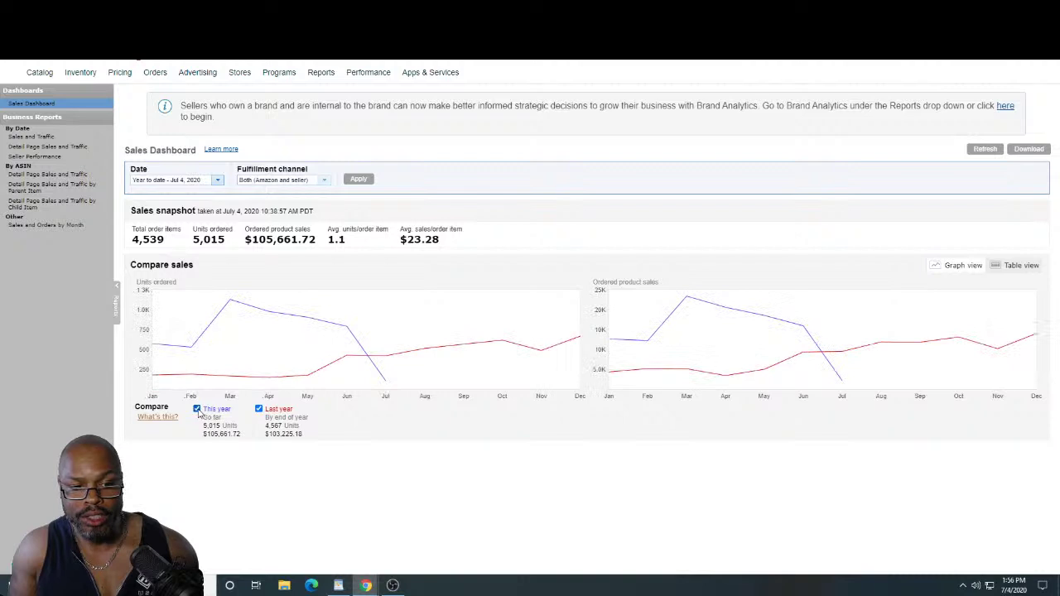
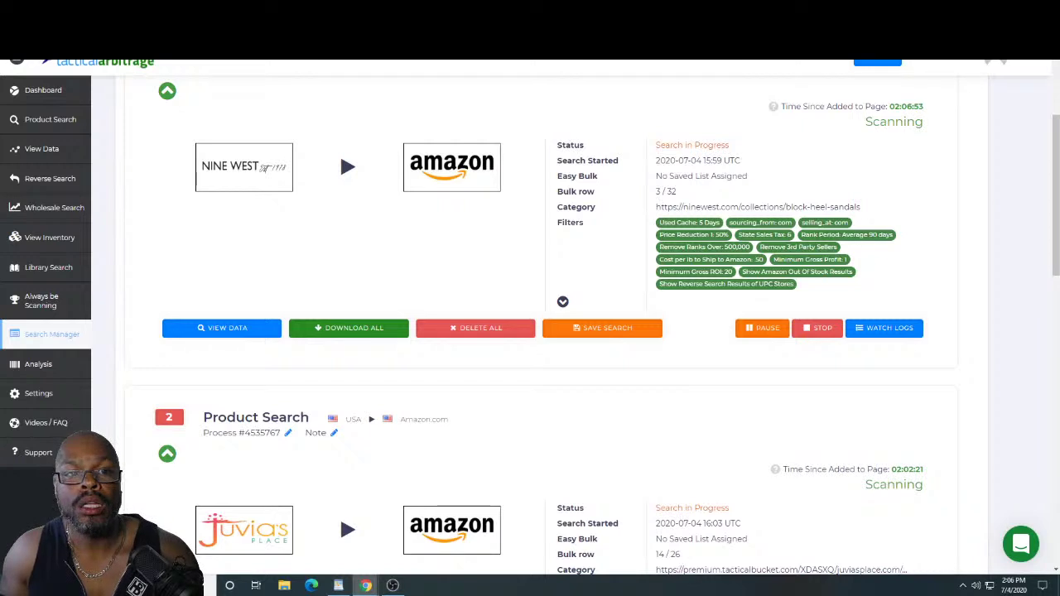
Step: Switch to SalesGazer, open its inbox and browse the newest store promotion messages
click(405, 50)
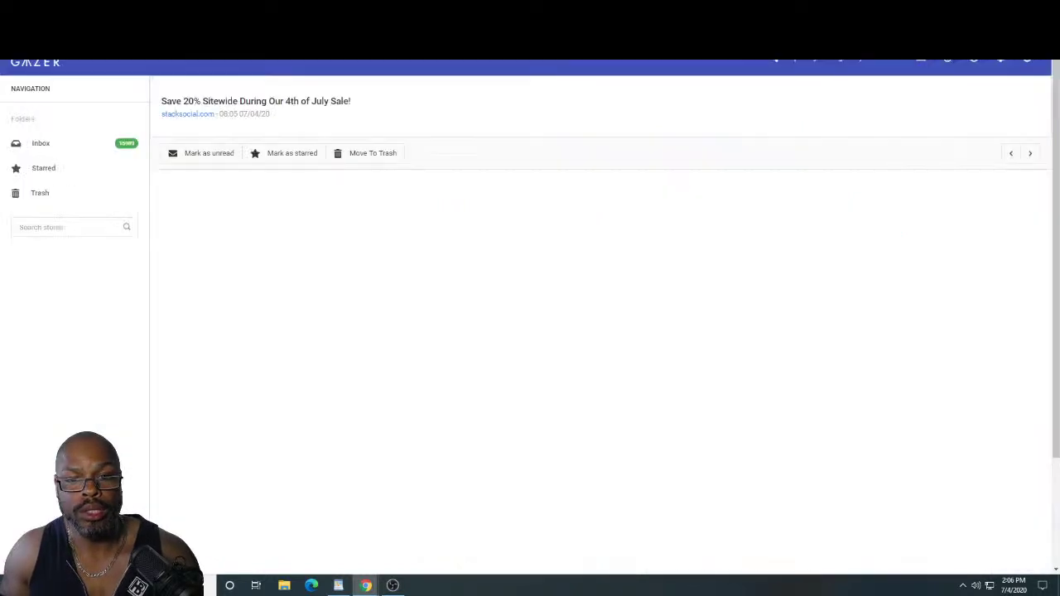
click(41, 144)
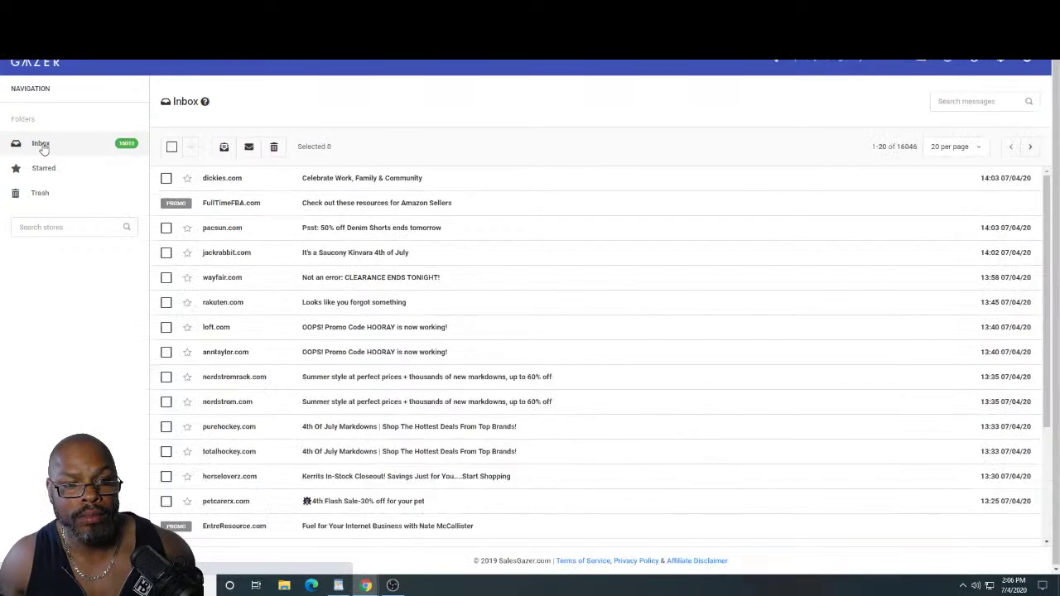
scroll(469, 236, down, 4)
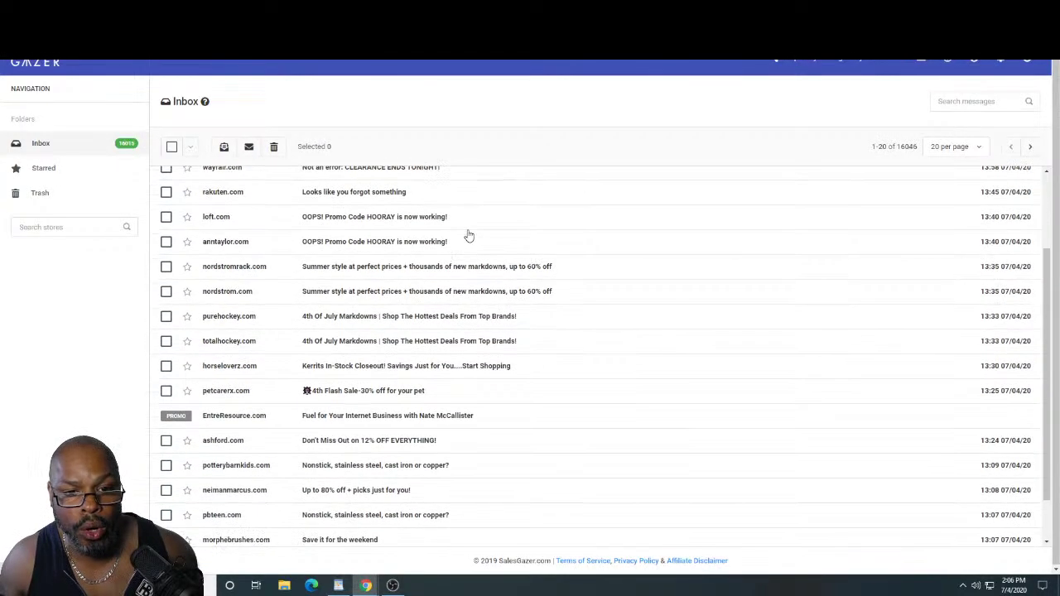
scroll(473, 236, up, 4)
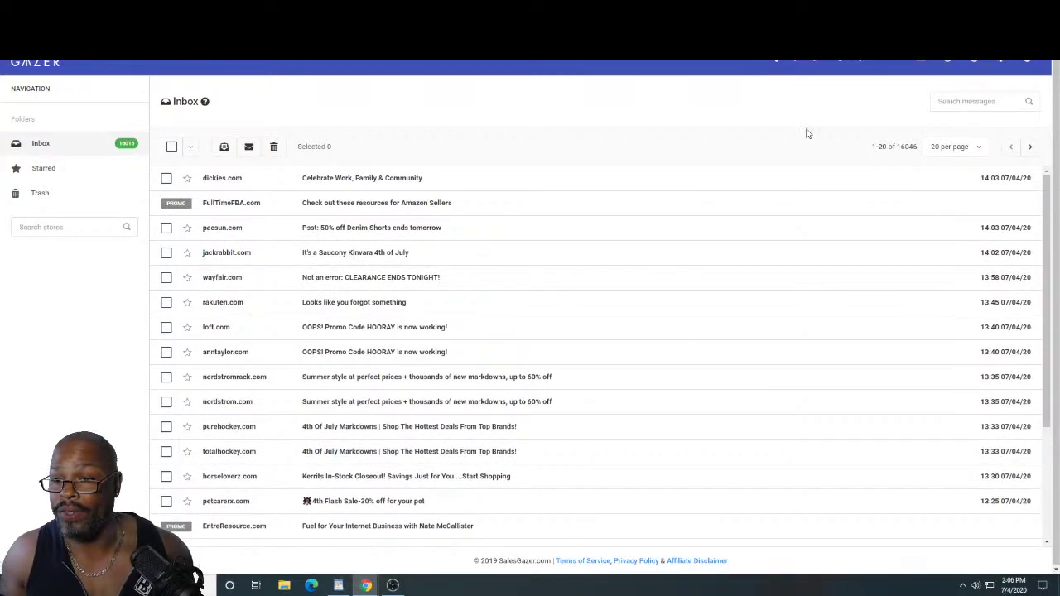
Step: Search the inbox messages for "sitewide" and open the yogaaccessories.com email about 20% off sitewide
click(958, 101)
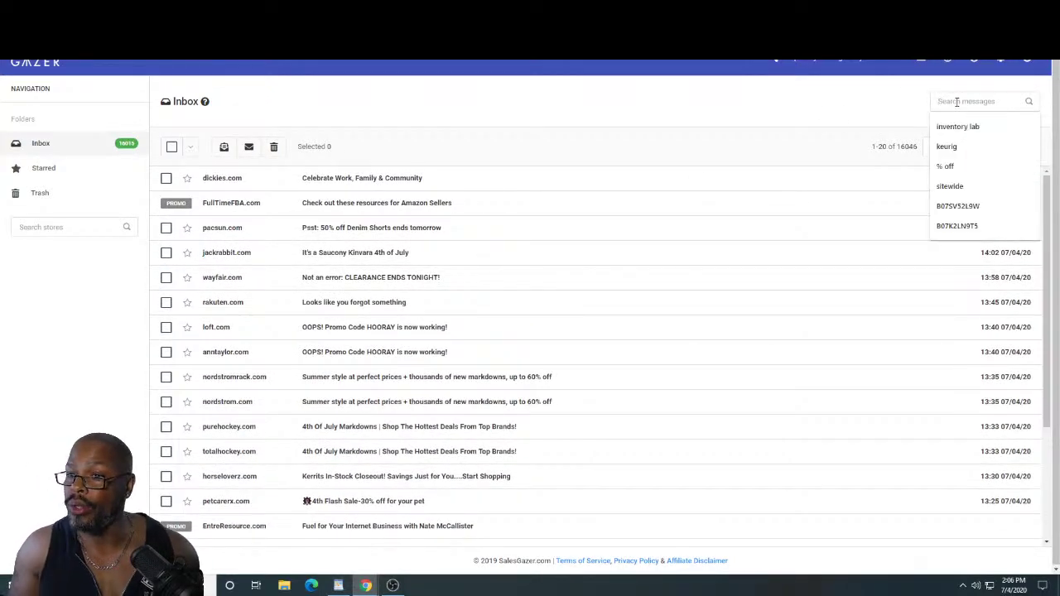
click(950, 187)
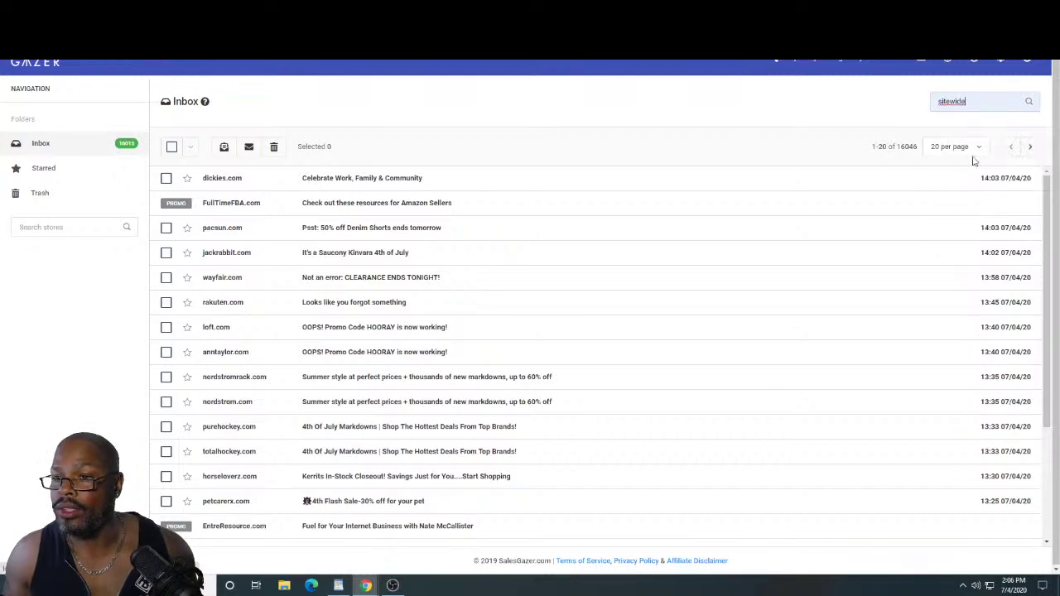
click(1027, 103)
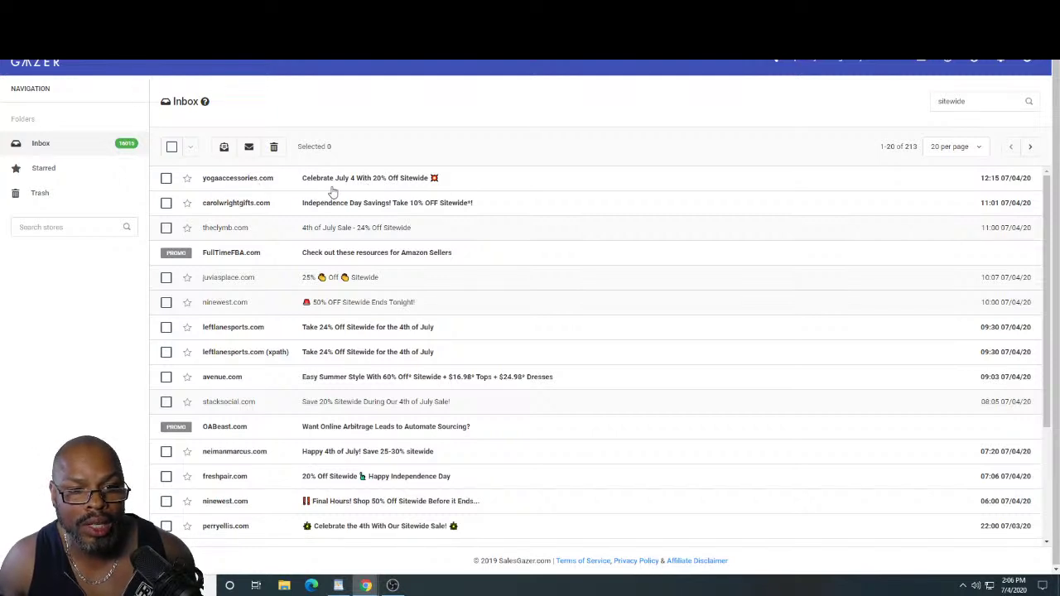
click(392, 184)
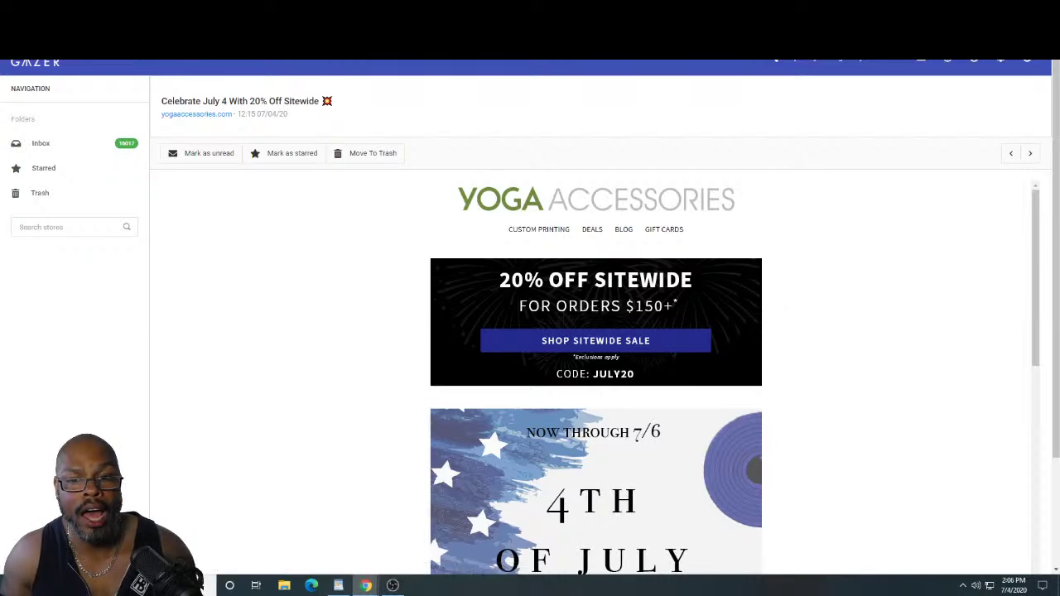
Step: Switch to Tactical Arbitrage's Product Search and select yogaaccessories.com as the source website
key(ctrl+Tab)
scroll(305, 178, up, 4)
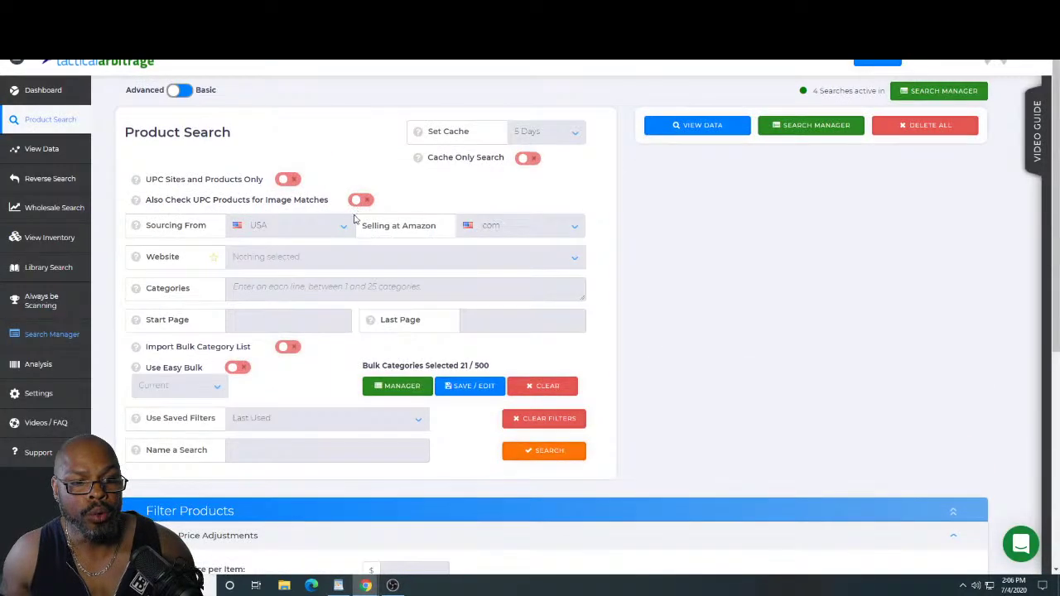
click(330, 261)
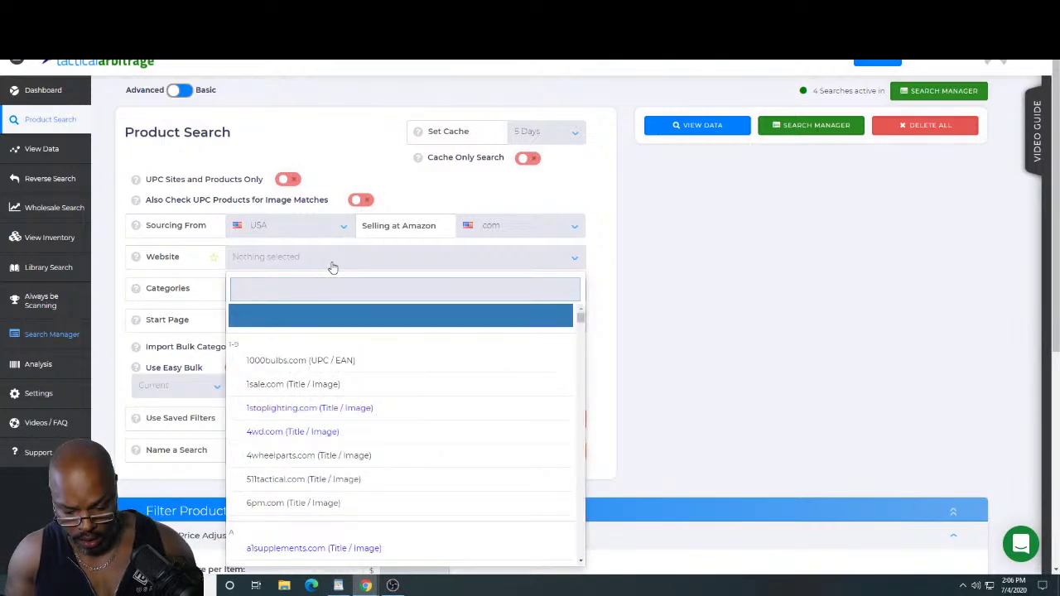
text(yog)
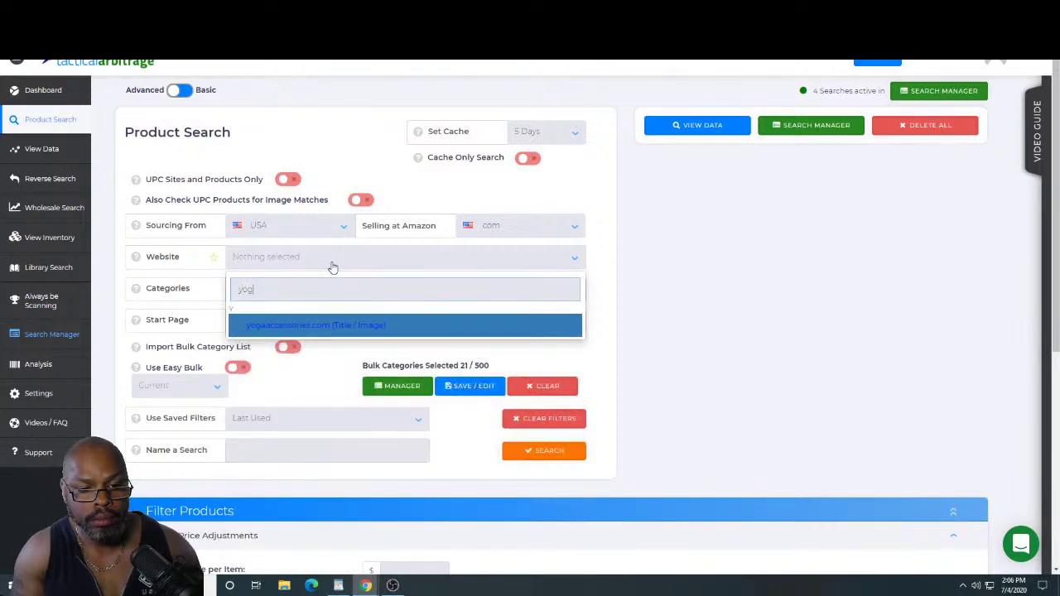
click(381, 324)
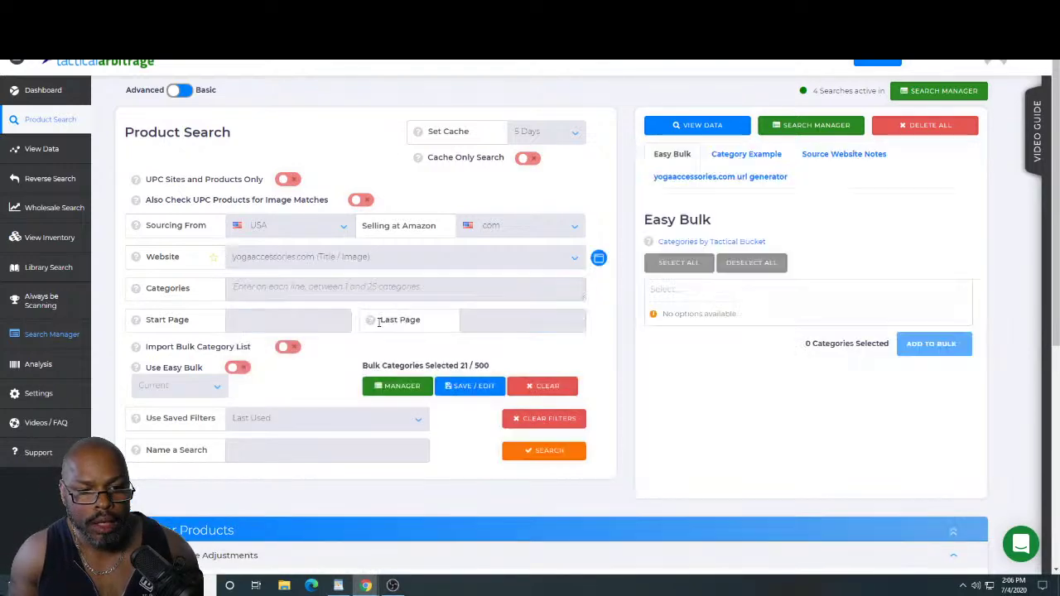
Step: Reopen the source website list and search it for "yo"
click(401, 258)
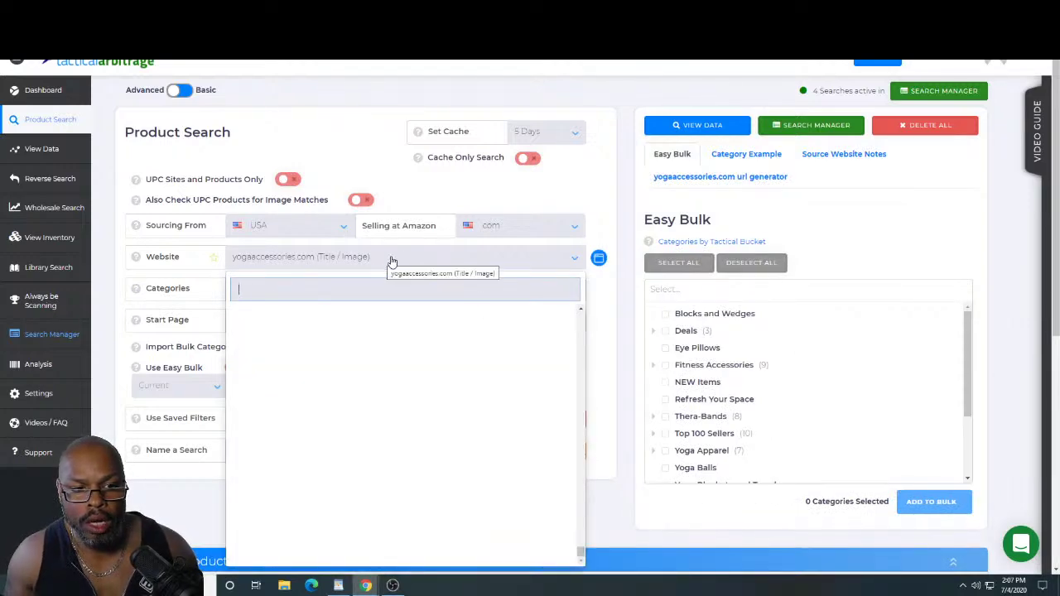
click(392, 262)
click(512, 261)
click(489, 260)
click(397, 258)
click(304, 258)
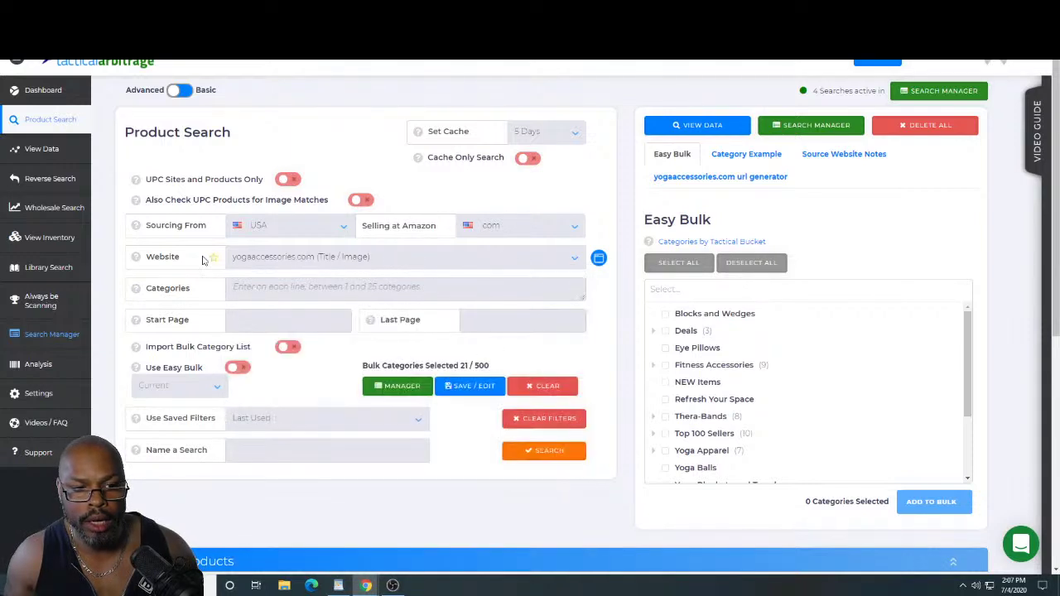
click(576, 262)
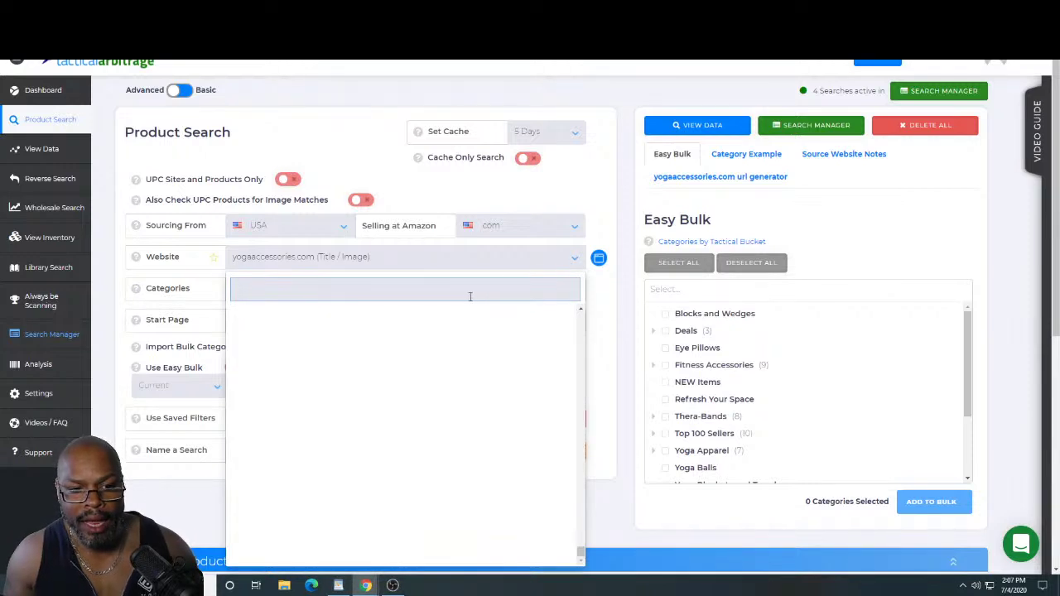
text(yo)
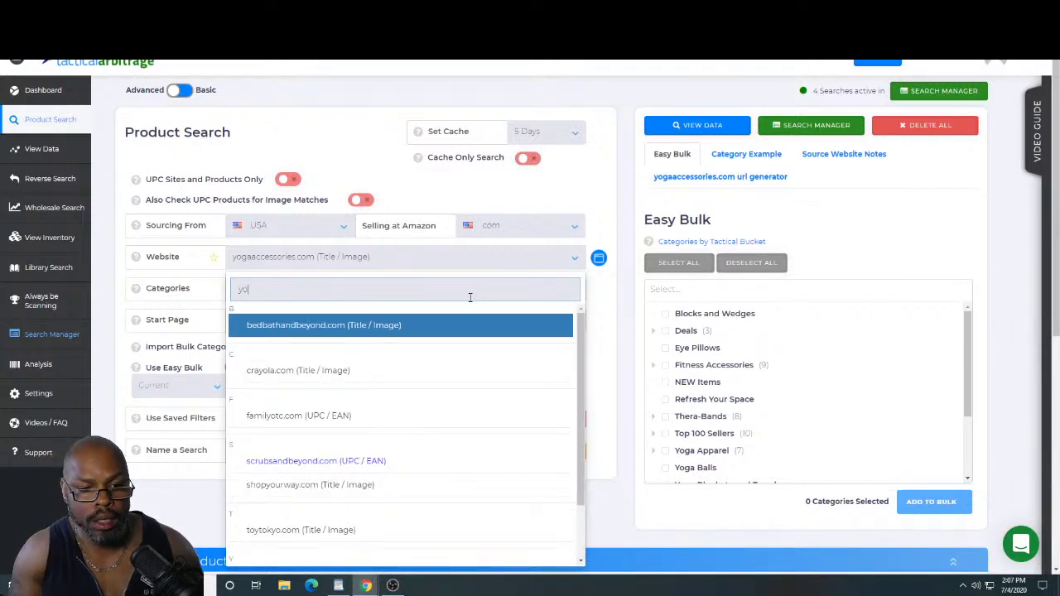
Step: Examine the queued product searches in the Search Manager, including their status, bulk row and filters
scroll(448, 396, down, 1)
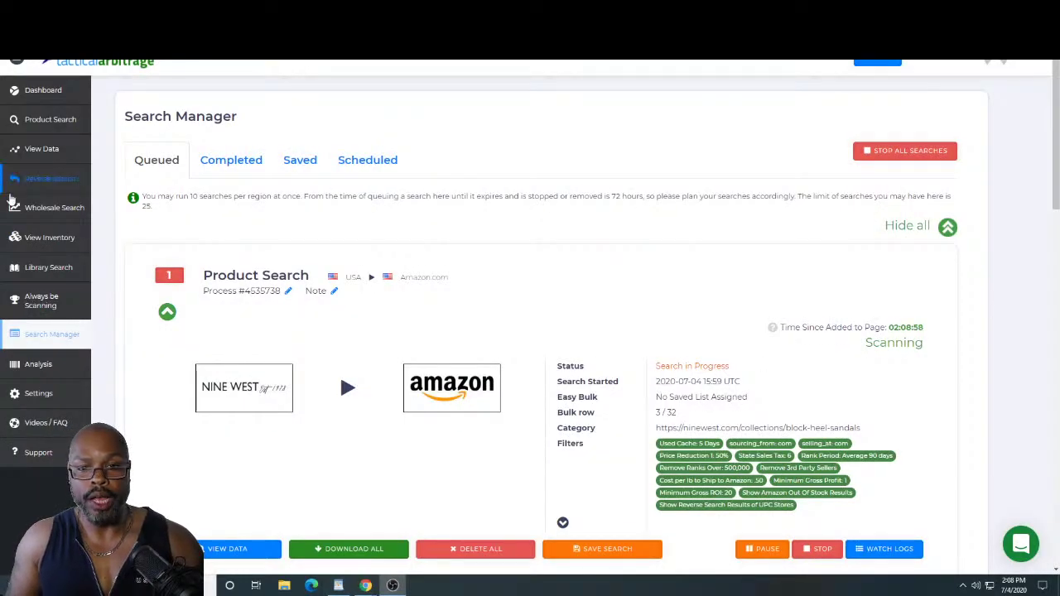
scroll(808, 229, down, 2)
scroll(811, 228, down, 7)
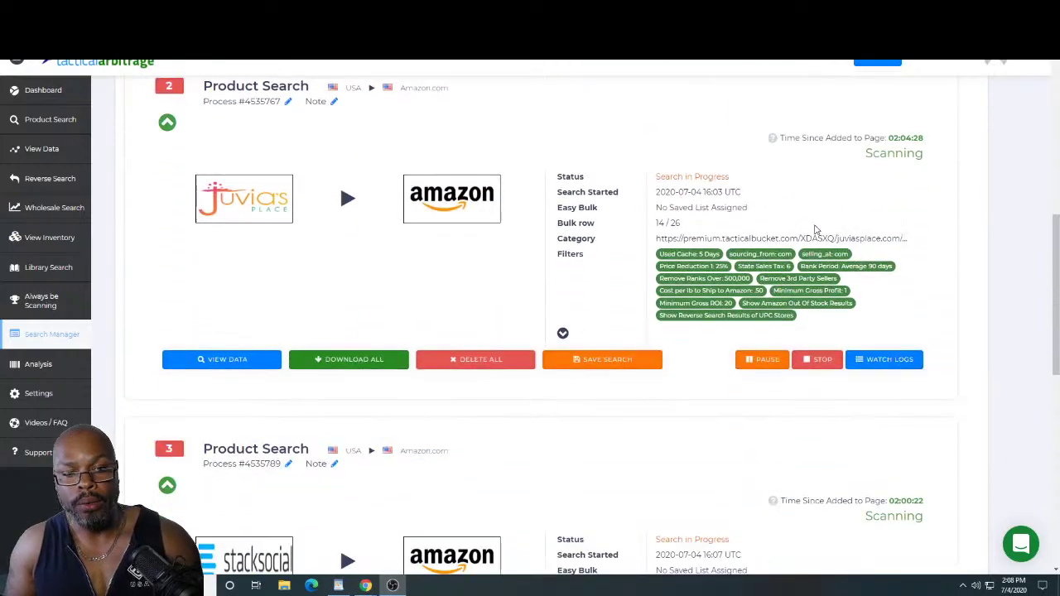
scroll(815, 229, down, 5)
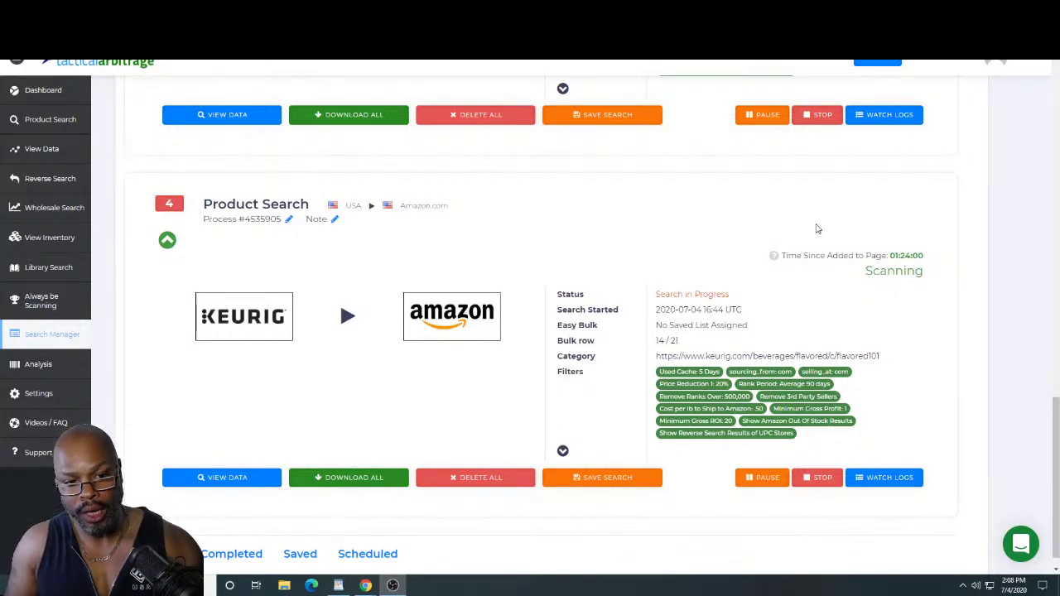
scroll(816, 228, up, 3)
scroll(816, 228, up, 3)
scroll(675, 198, up, 1)
scroll(675, 198, down, 4)
scroll(675, 201, down, 4)
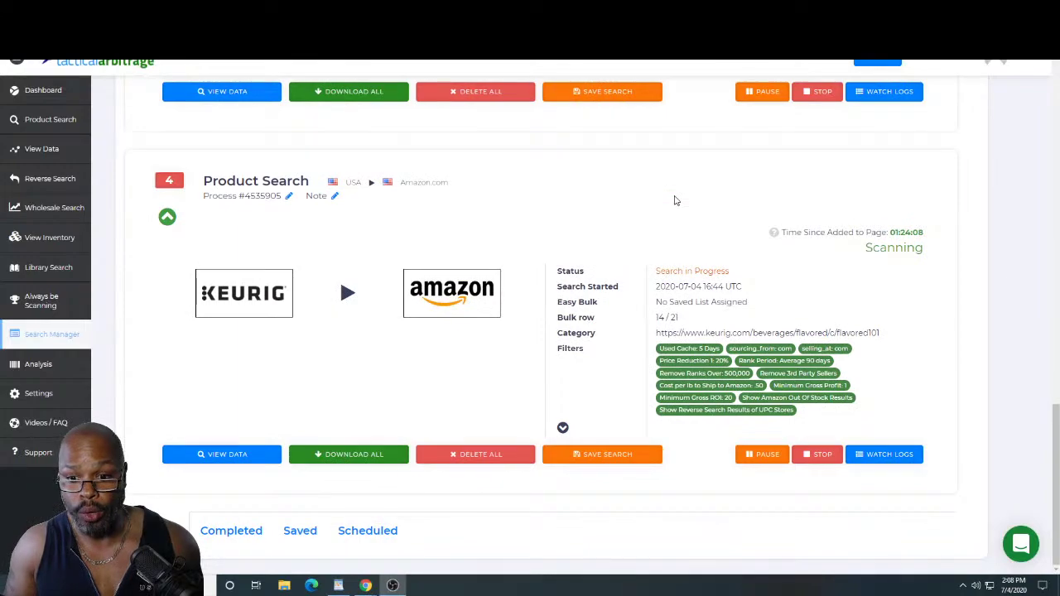
scroll(675, 201, up, 10)
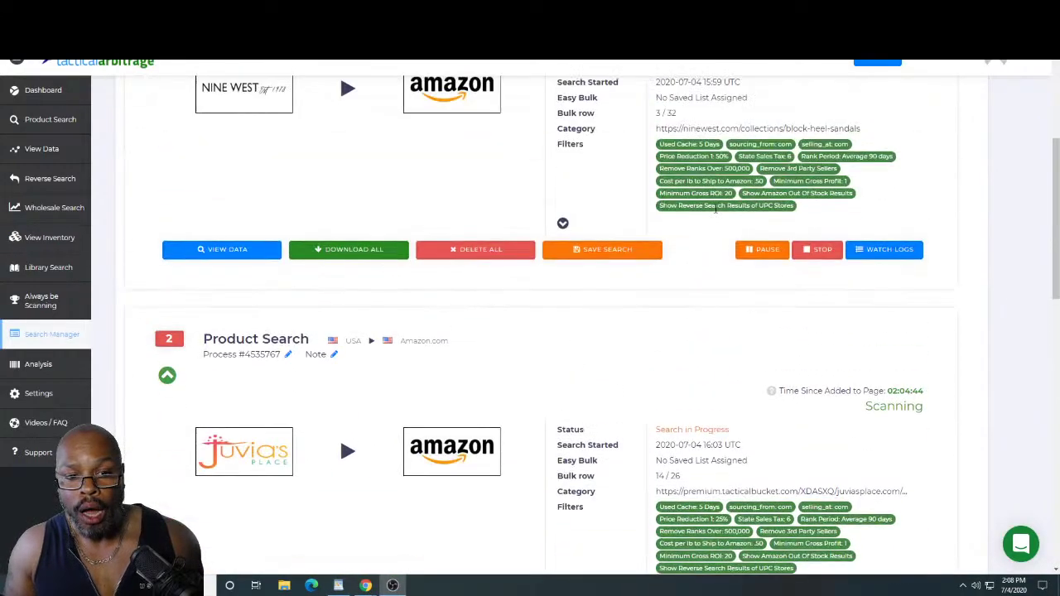
scroll(715, 209, up, 2)
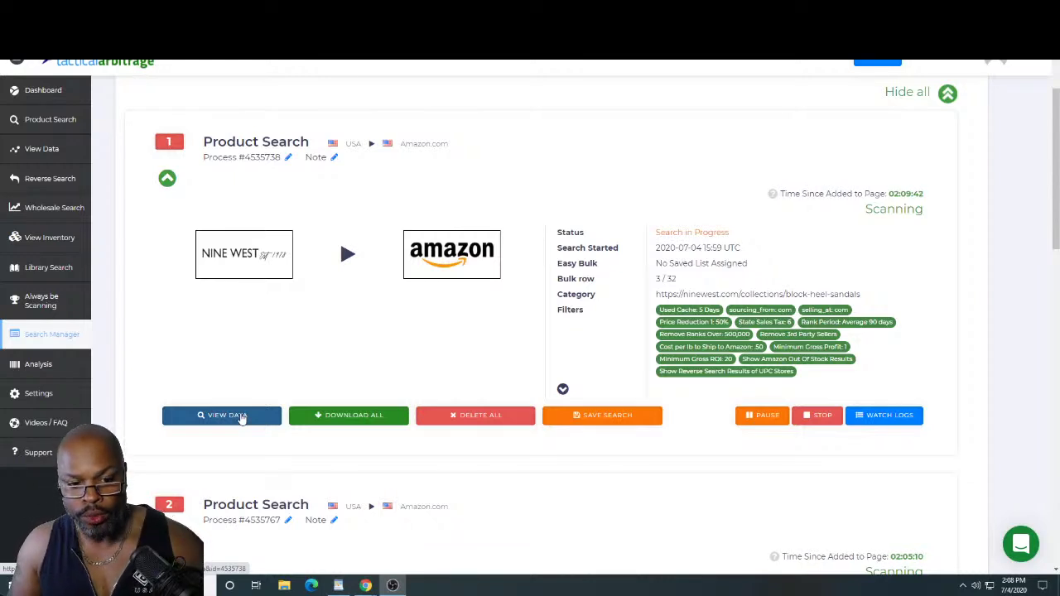
Step: Open the Nine West search's data, change it to Basic view, and apply the data filters with the minimum match quality cleared
click(239, 417)
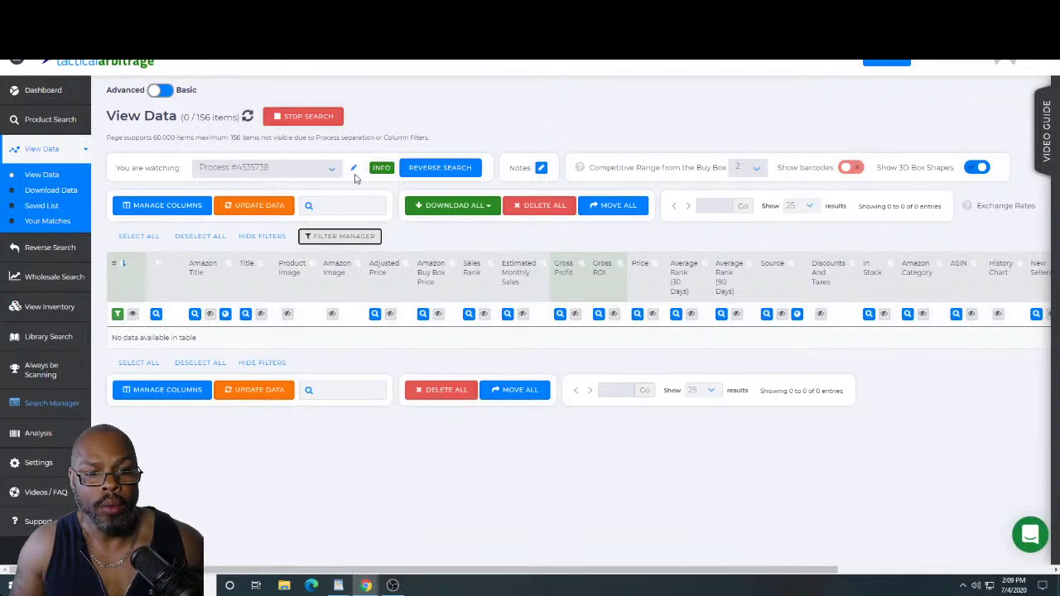
click(162, 91)
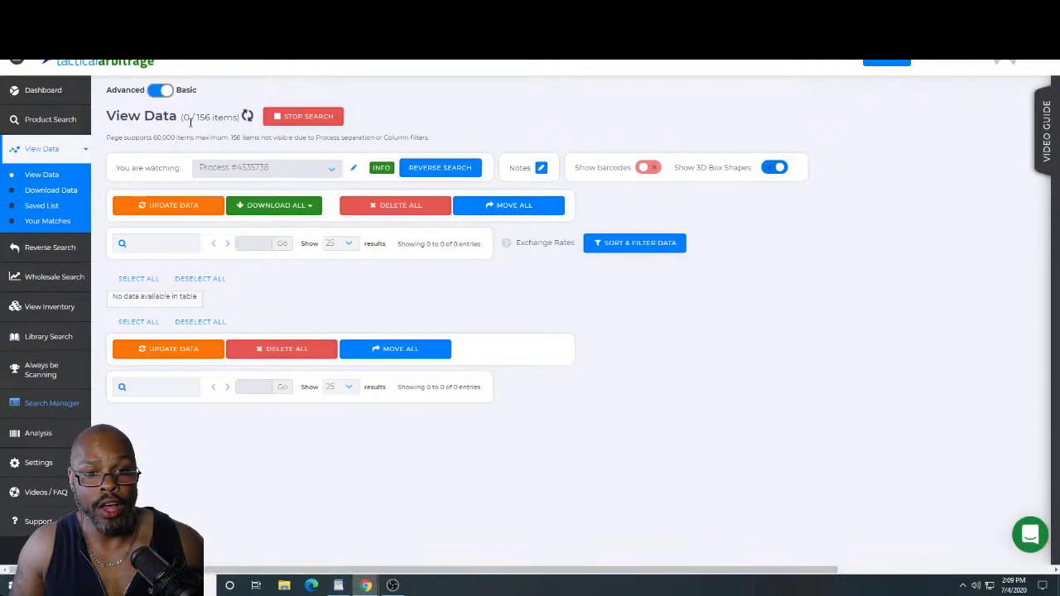
click(614, 246)
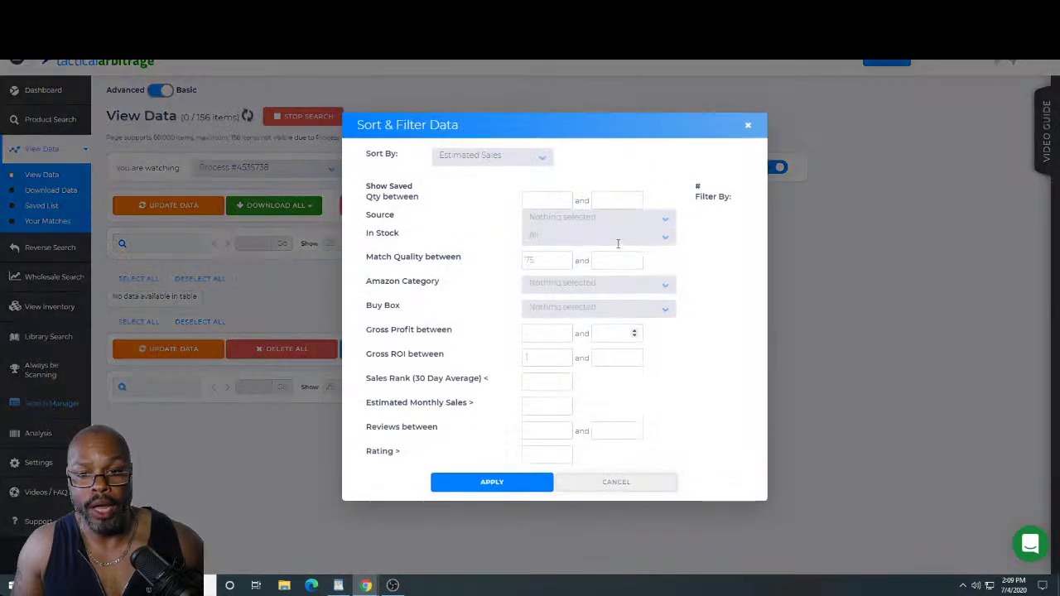
click(542, 262)
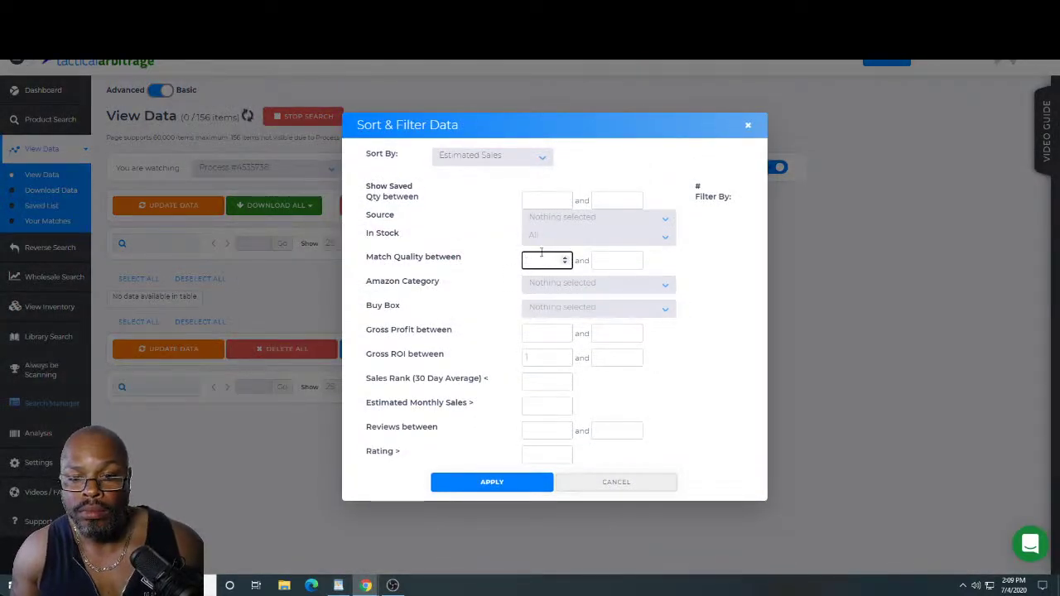
click(602, 221)
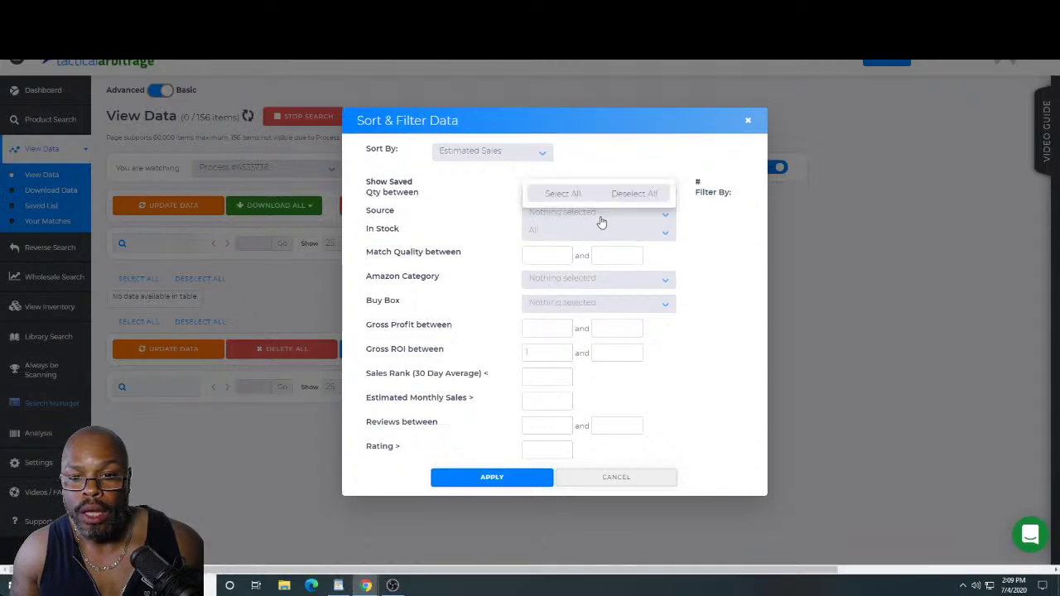
click(747, 240)
click(625, 287)
click(710, 280)
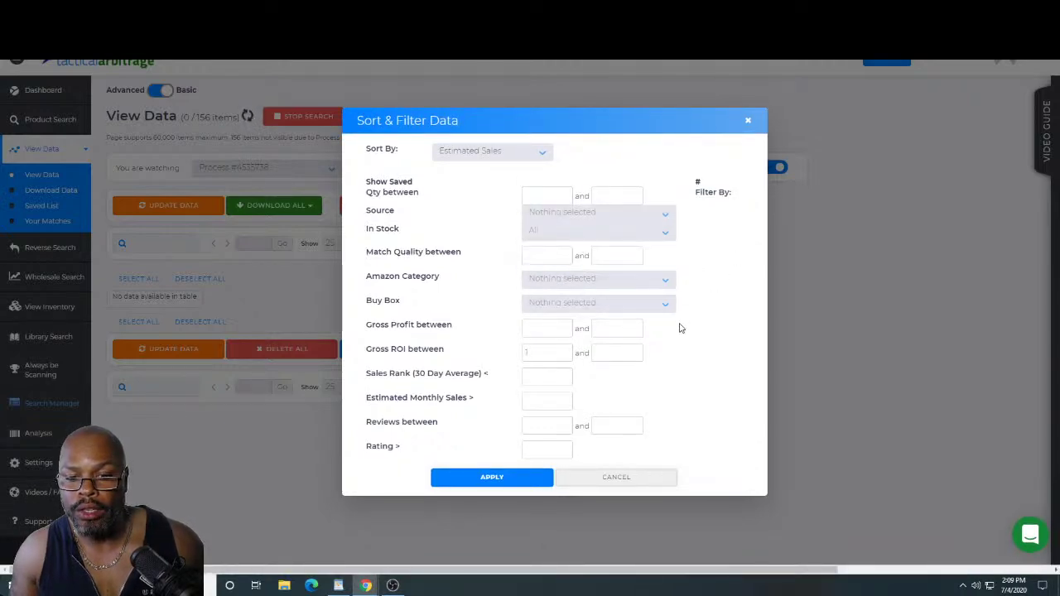
click(486, 481)
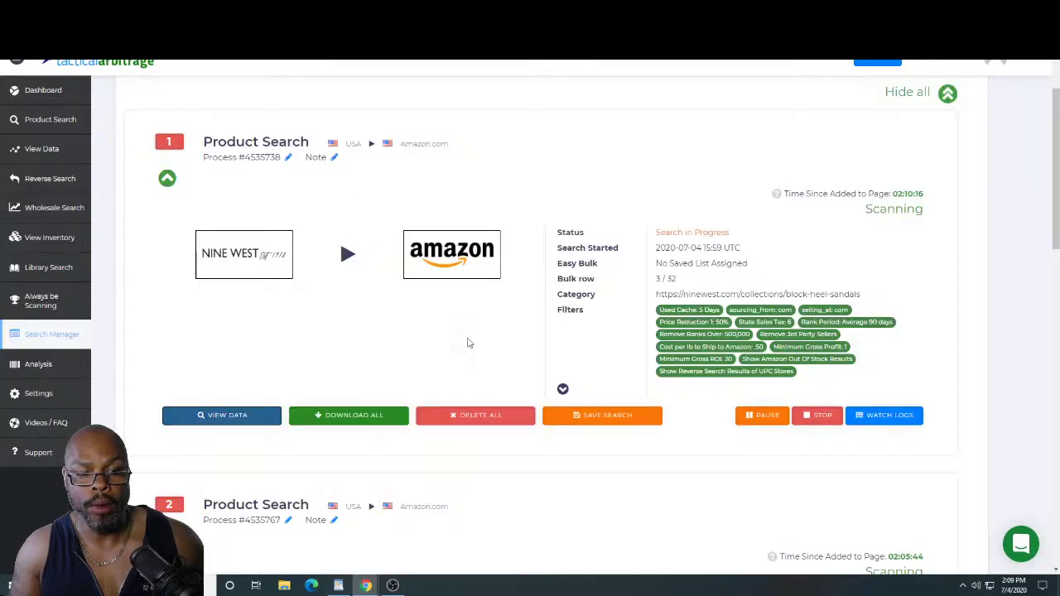
Step: Open the Juvia's Place search's data and apply the data filters with the minimum match quality cleared
scroll(473, 348, down, 3)
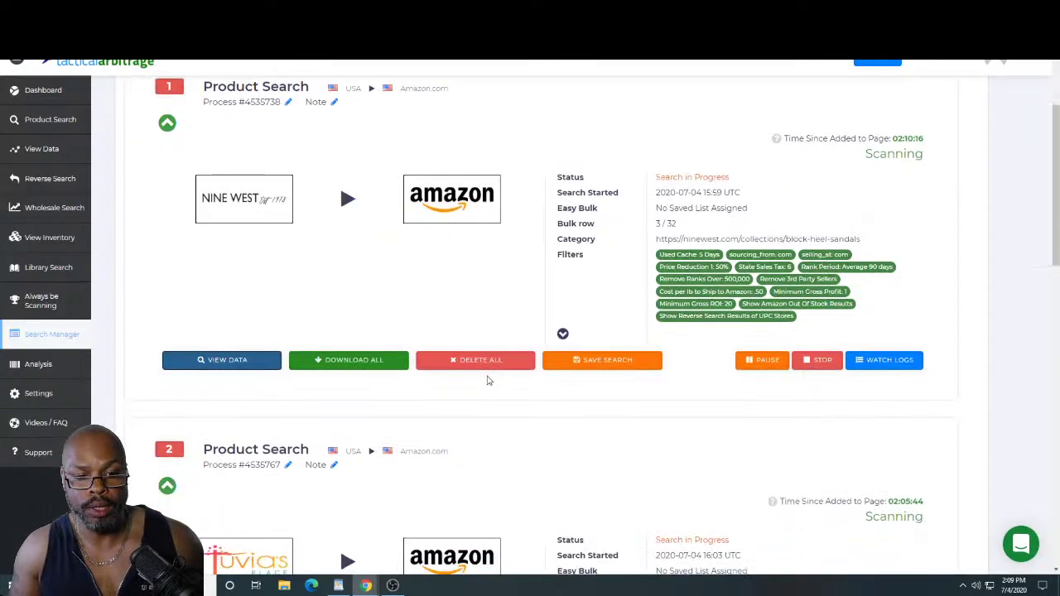
scroll(488, 381, down, 2)
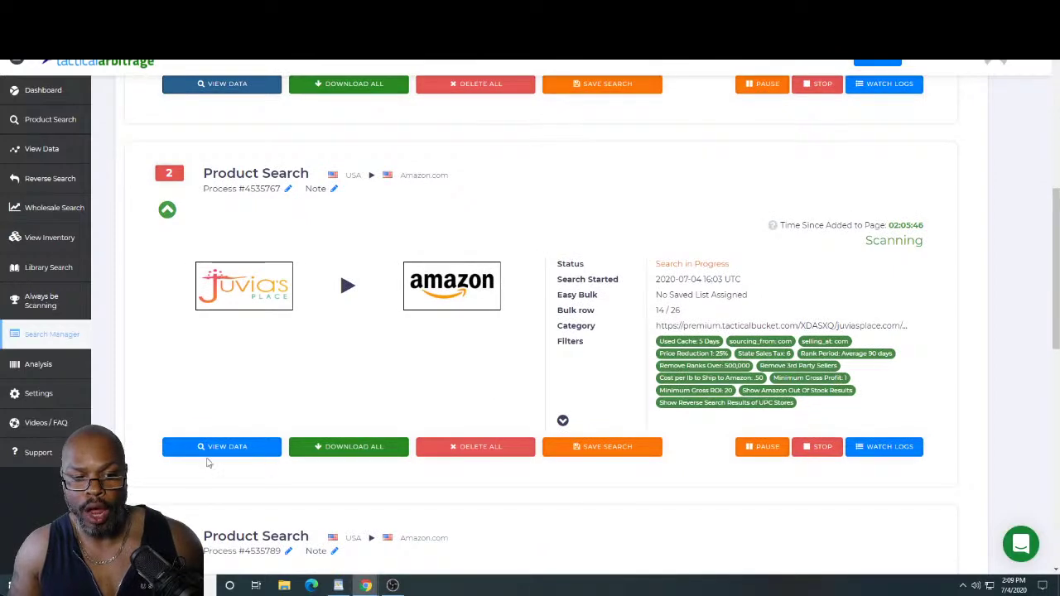
click(227, 446)
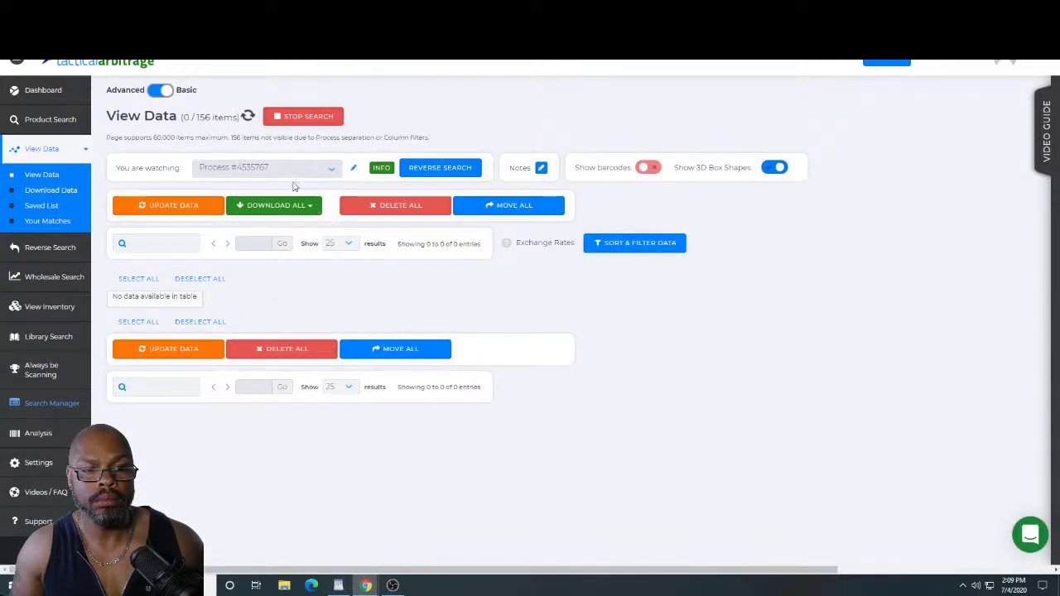
click(634, 242)
click(546, 260)
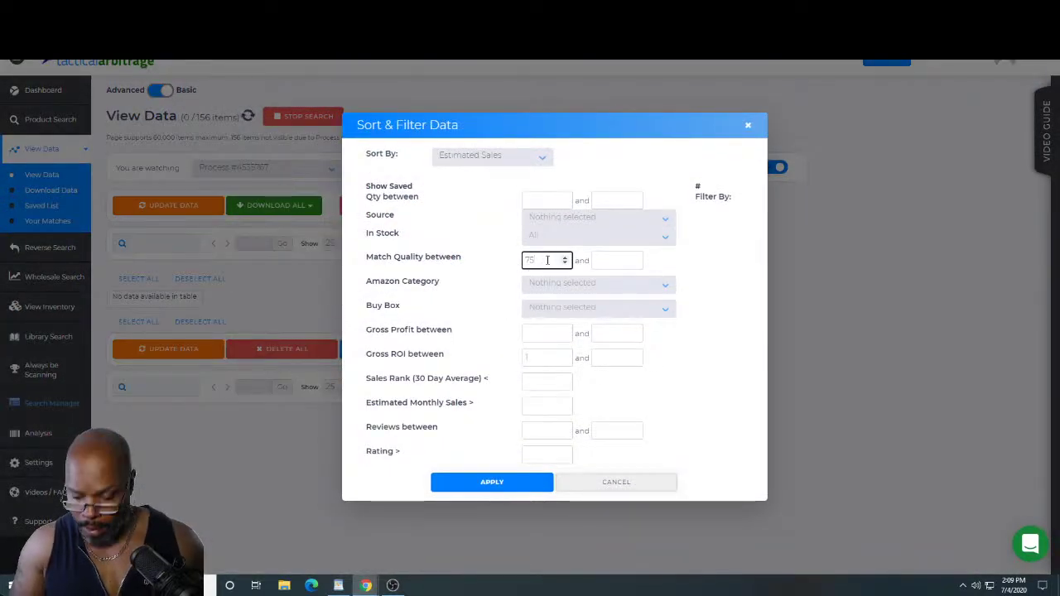
click(585, 220)
click(732, 257)
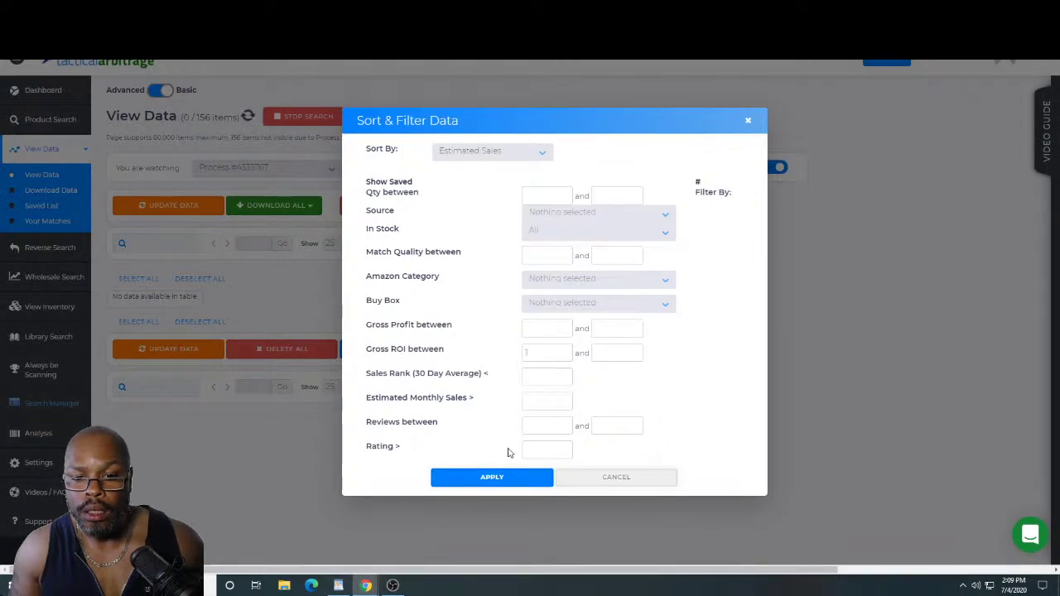
click(476, 488)
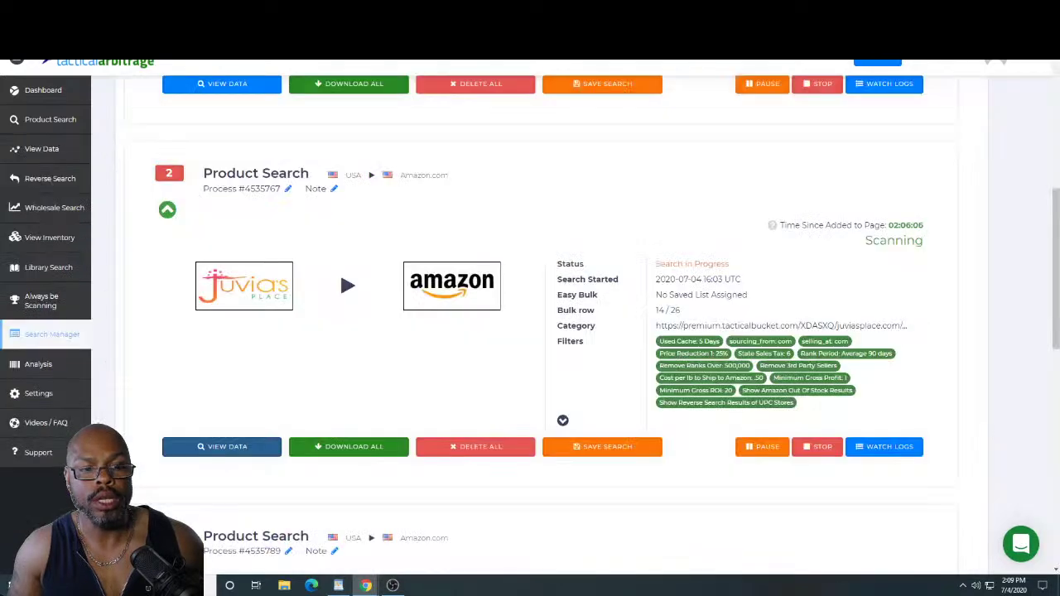
Step: Open the StackSocial search's data and examine the matched products' profit, ROI and sales details
scroll(327, 272, down, 3)
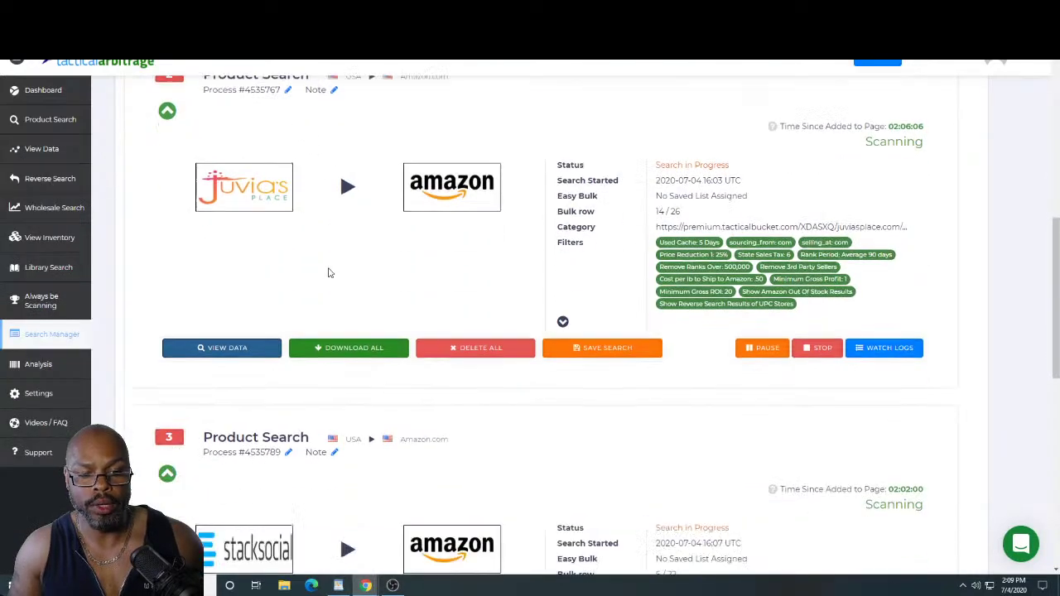
scroll(384, 448, down, 3)
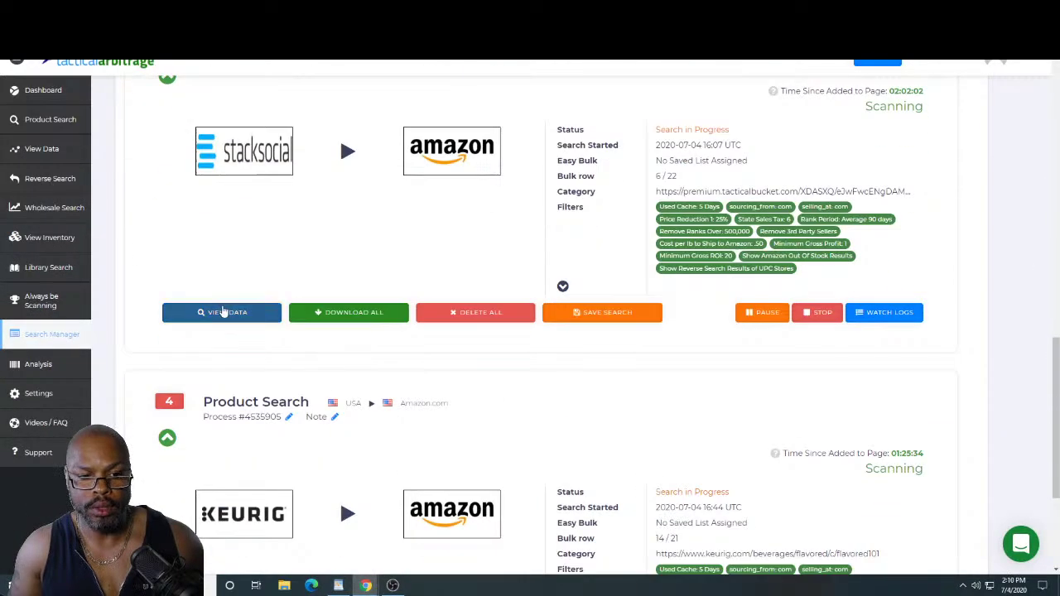
click(221, 317)
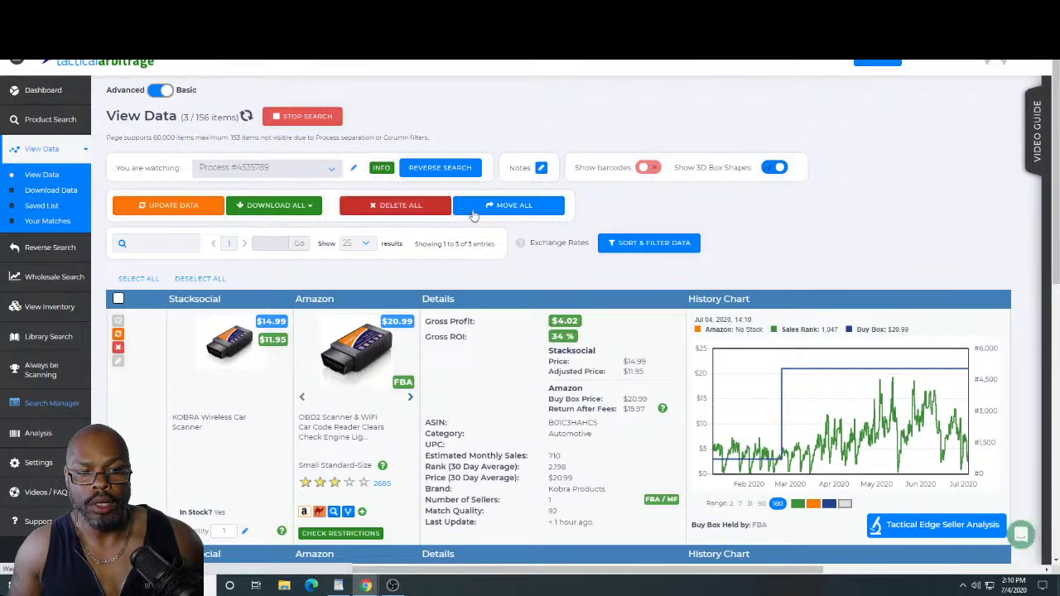
scroll(472, 214, down, 3)
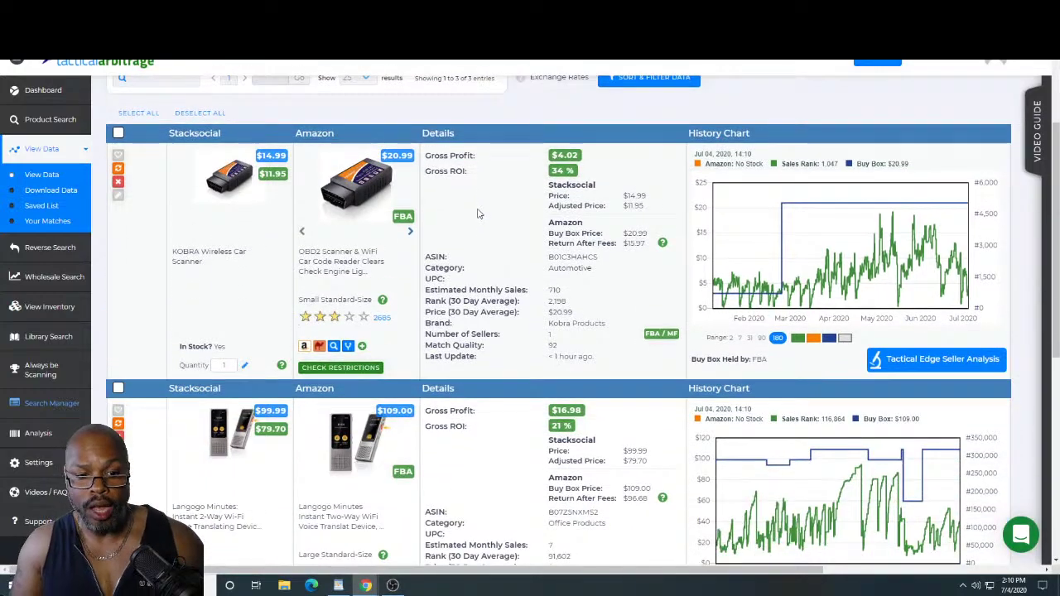
scroll(478, 215, down, 5)
scroll(479, 225, up, 7)
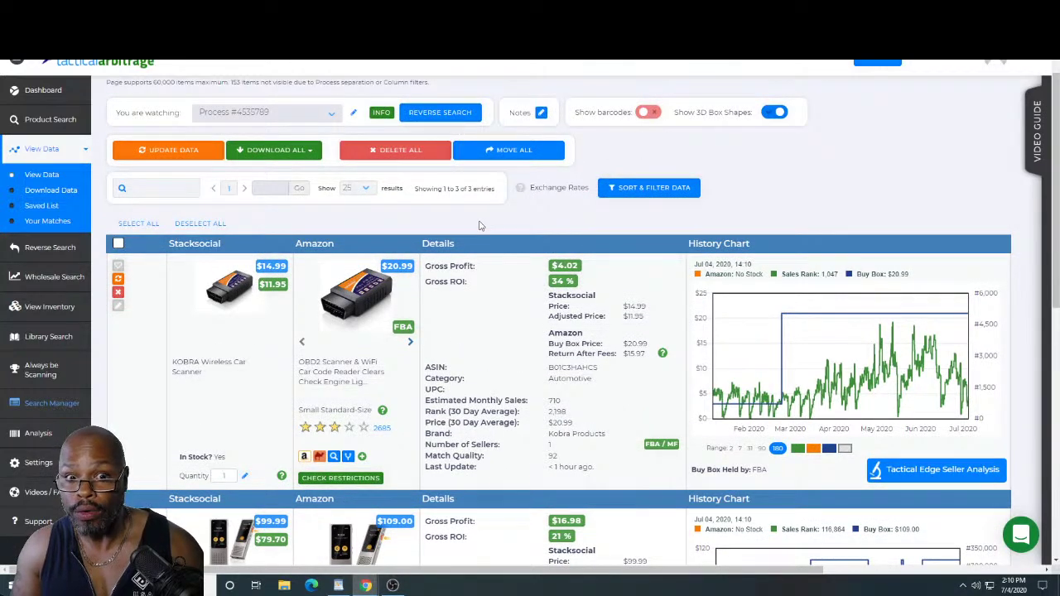
Step: Clear the minimum match quality filter on the StackSocial results and apply the filters
click(634, 188)
click(548, 261)
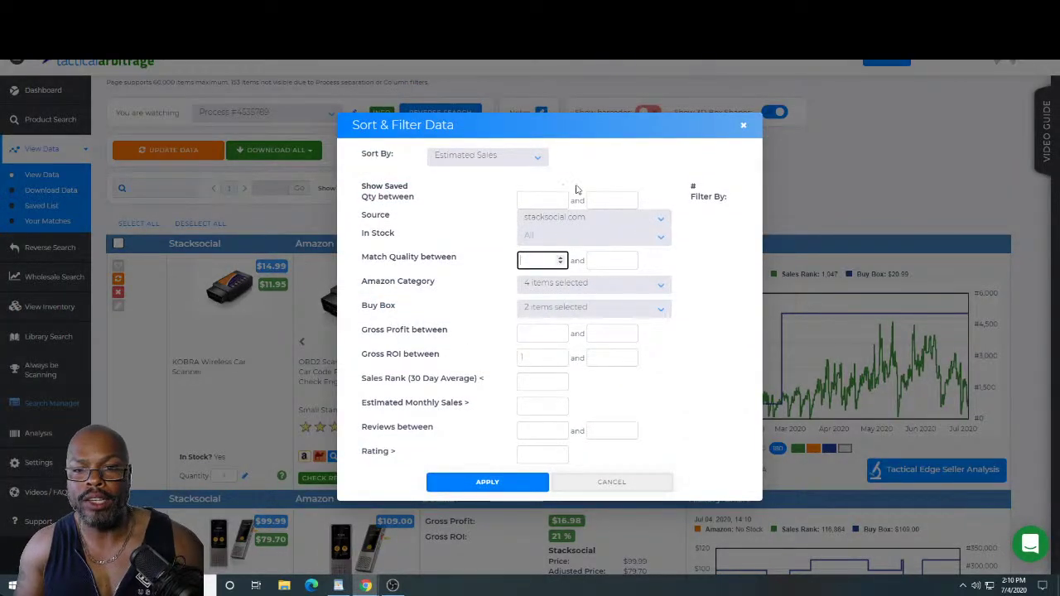
drag(549, 120, 788, 88)
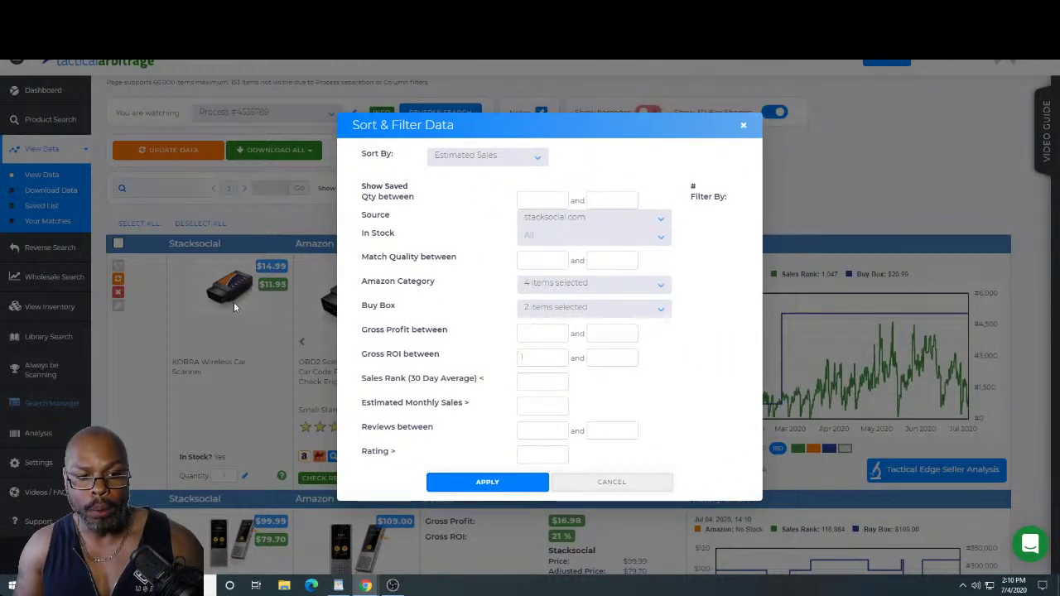
click(500, 483)
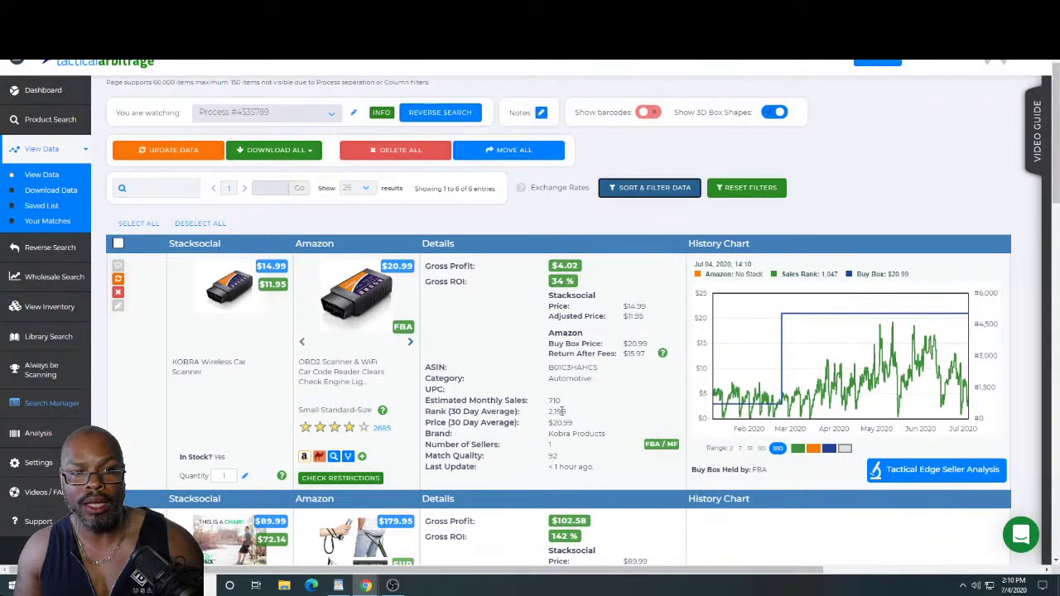
Step: Examine the filtered StackSocial matches' profit, ROI, estimated sales and history charts, down to the Langogo voice translator
scroll(568, 403, up, 1)
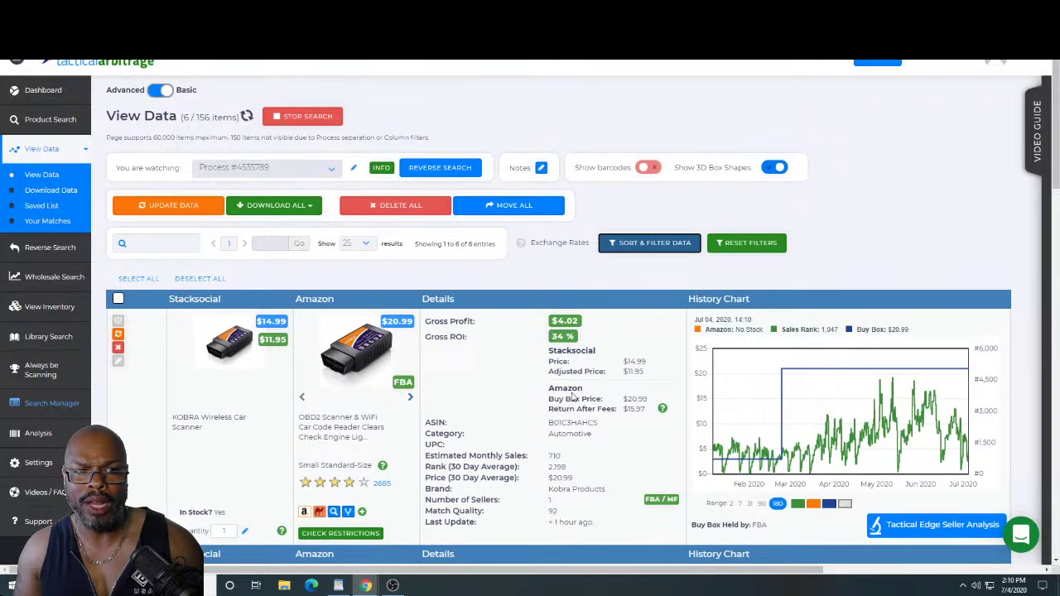
scroll(572, 397, down, 1)
scroll(571, 397, down, 3)
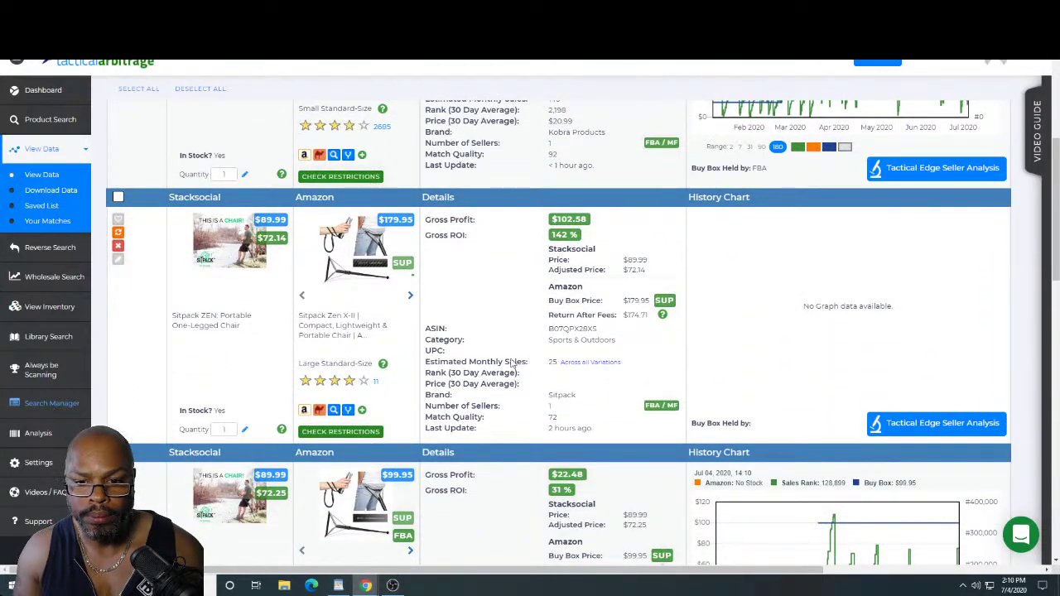
scroll(513, 362, down, 4)
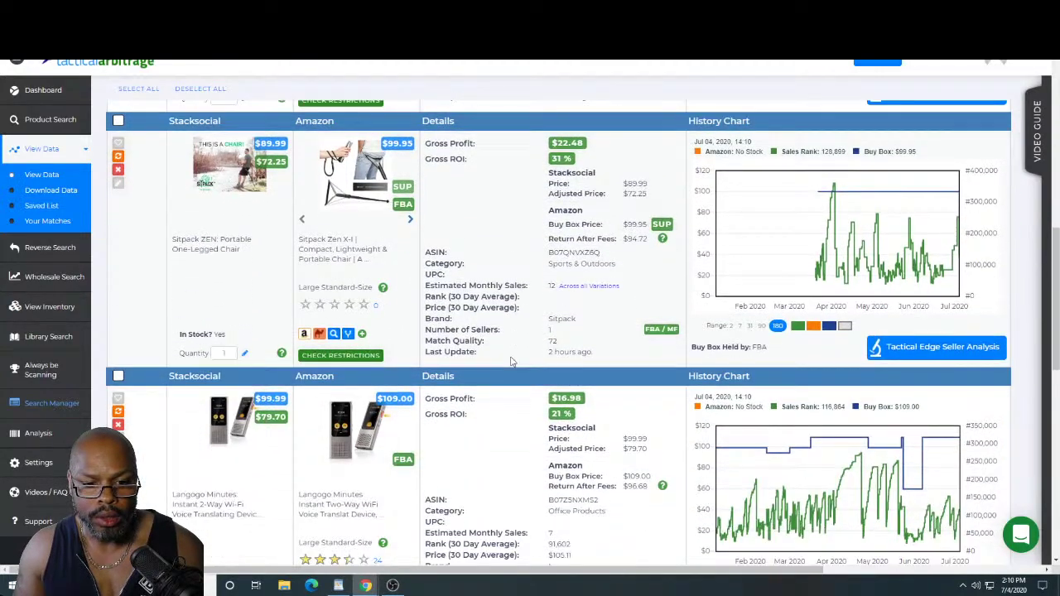
scroll(512, 362, down, 1)
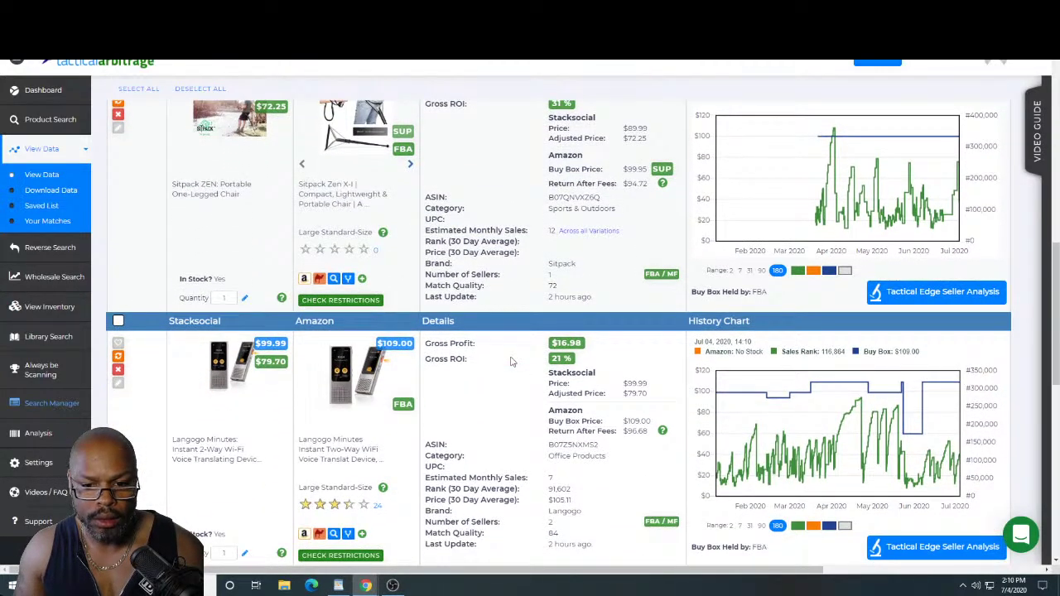
scroll(511, 361, down, 2)
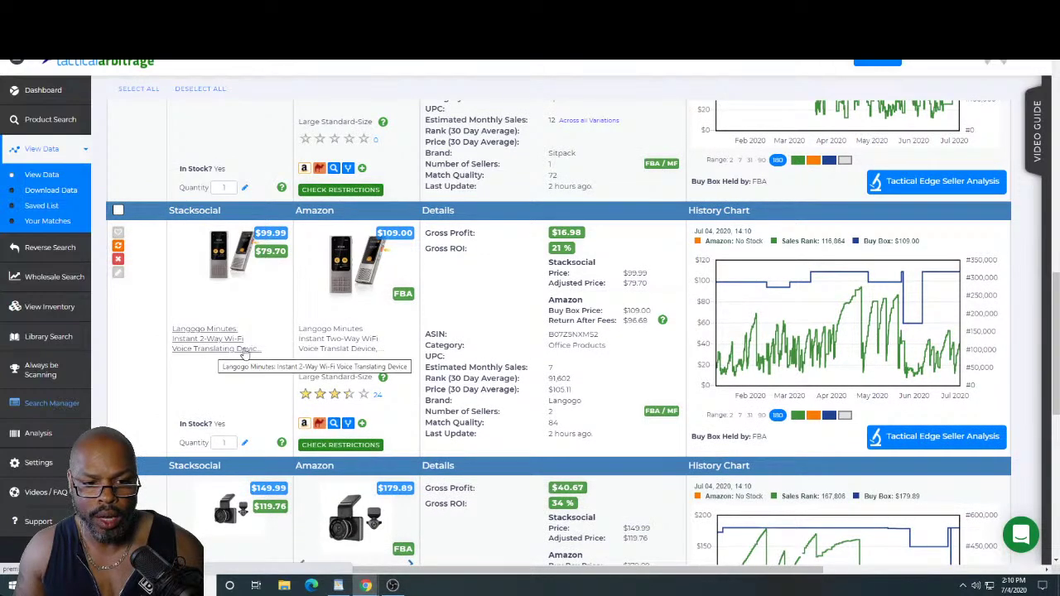
scroll(348, 447, down, 1)
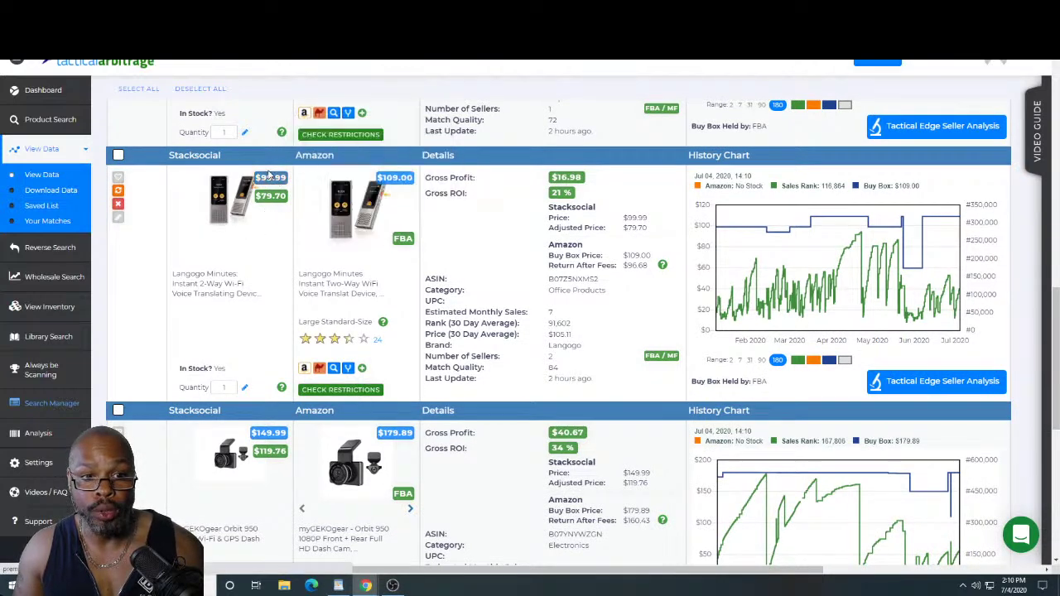
Step: Check the selling restrictions for the Langogo voice translator and view its StackSocial price adjustments
click(342, 391)
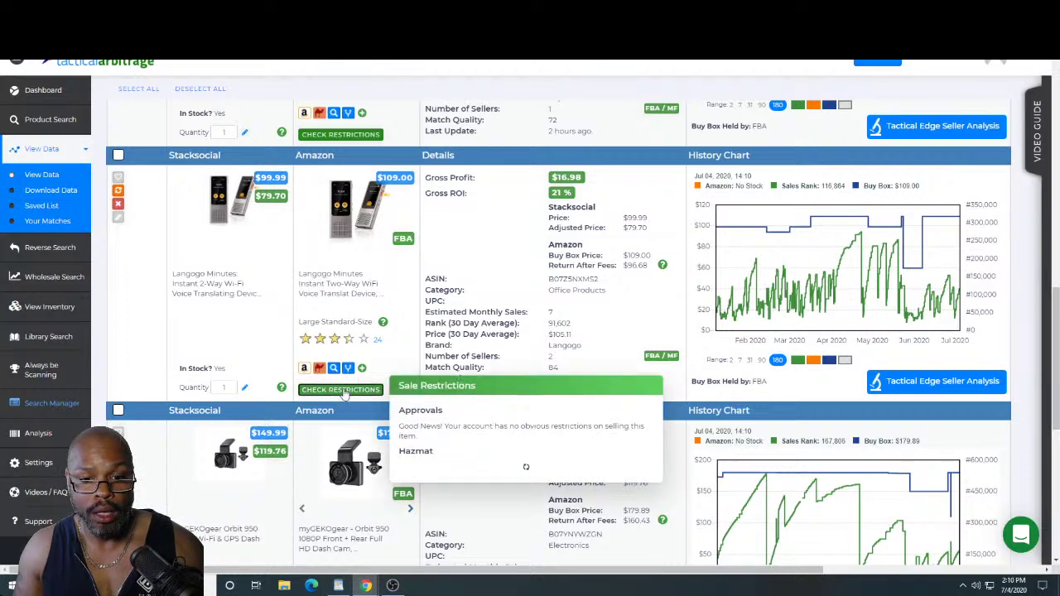
click(208, 339)
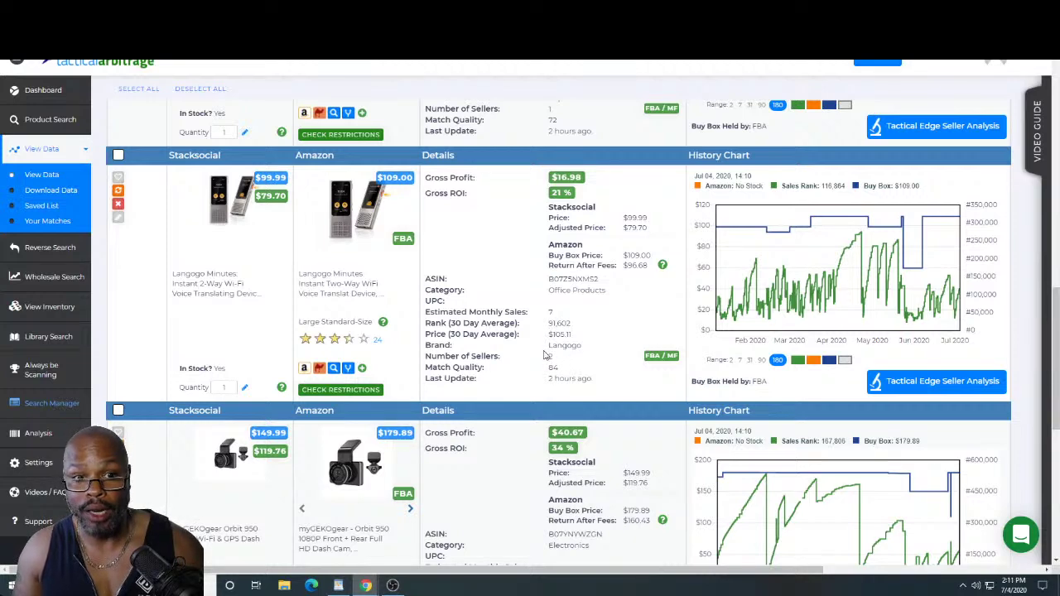
mouse_move(259, 221)
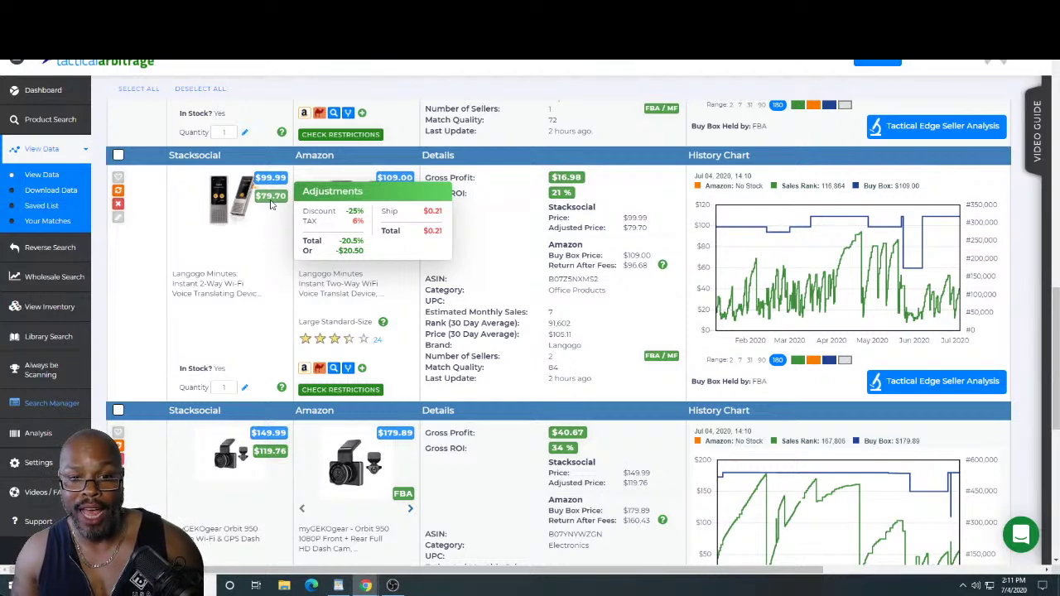
Step: Review the Sitpack Zen X-I chair's profit and sales details and check its selling restrictions
scroll(477, 258, up, 3)
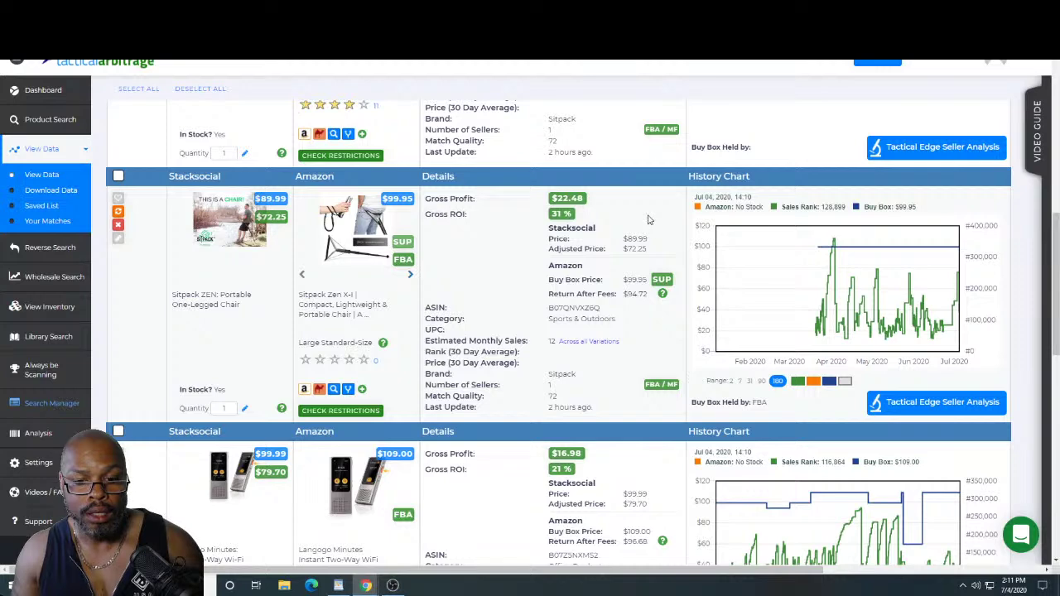
scroll(495, 258, up, 1)
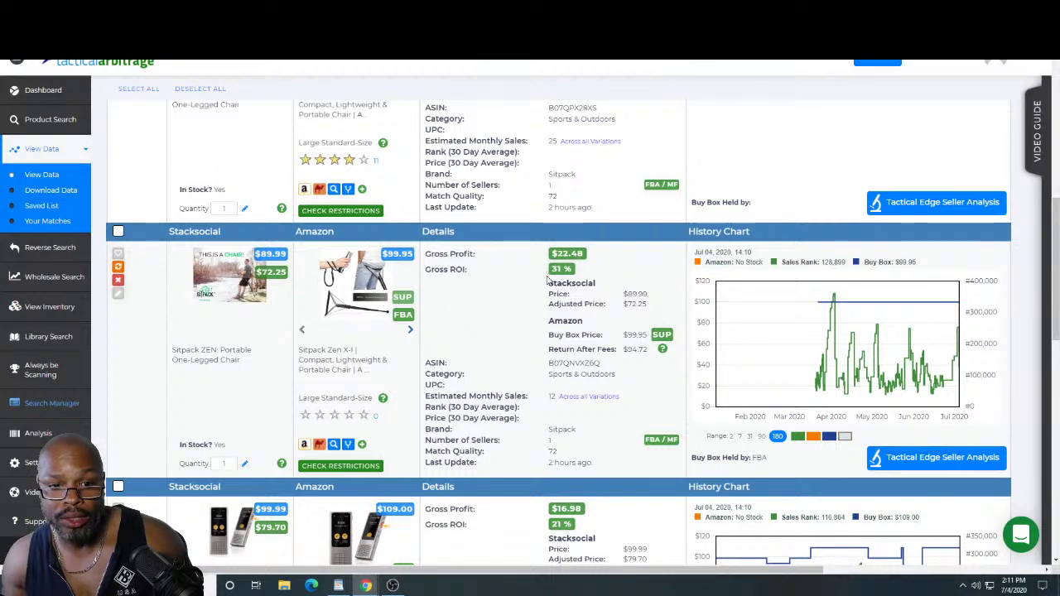
mouse_move(253, 260)
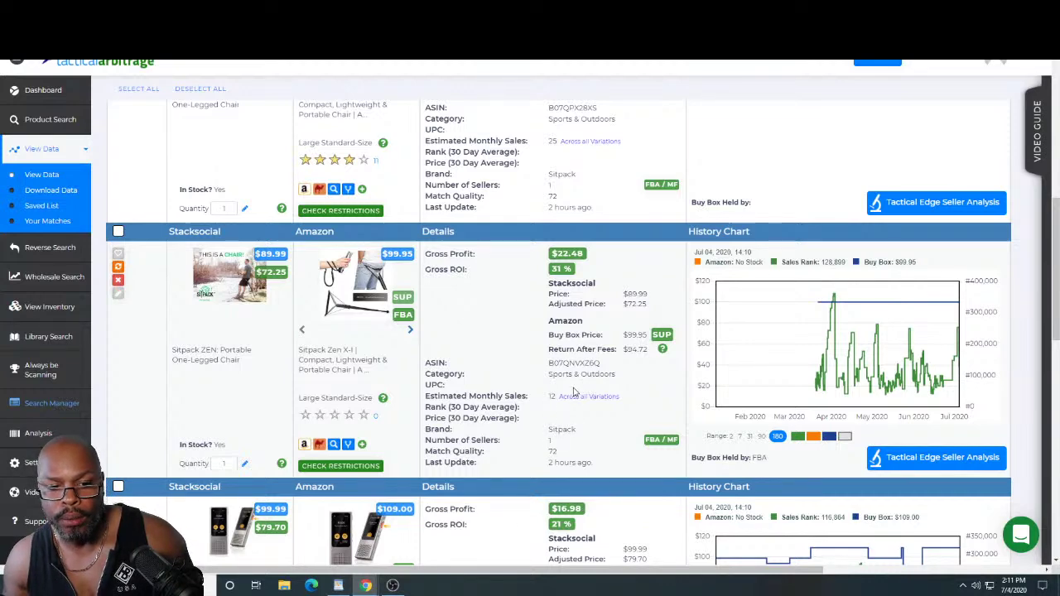
click(360, 466)
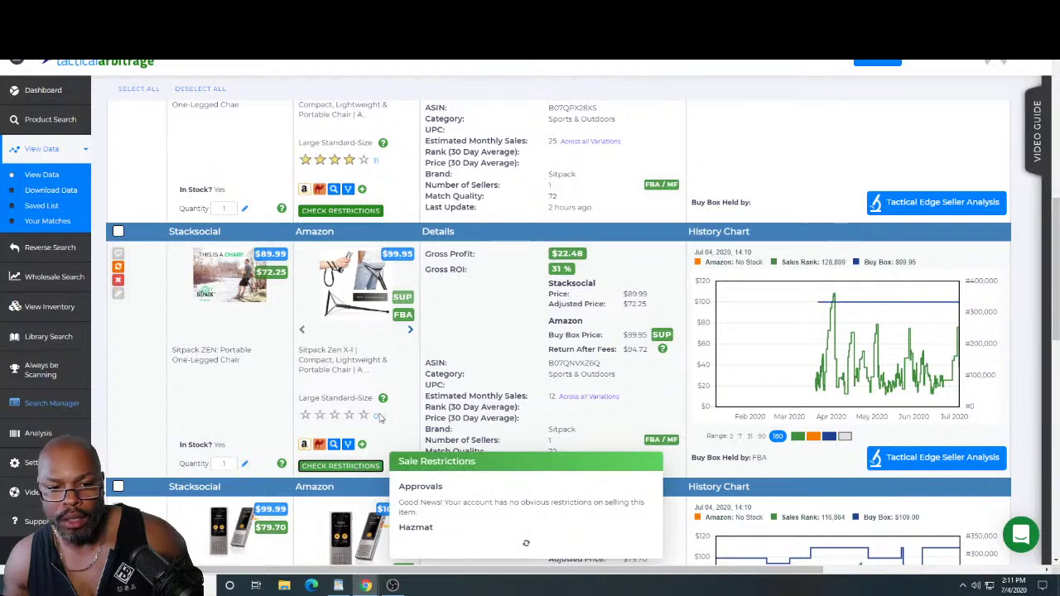
Step: Check the selling restrictions for the KOBRA wireless car scanner, the first StackSocial match
scroll(381, 418, up, 3)
scroll(391, 403, up, 1)
scroll(391, 404, up, 2)
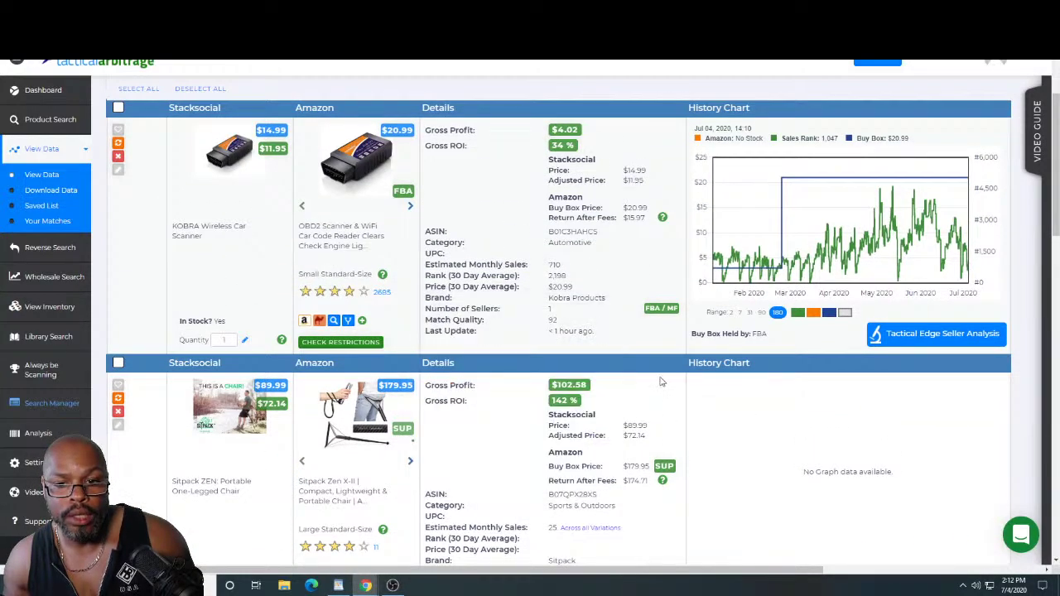
scroll(658, 379, up, 2)
scroll(634, 368, down, 1)
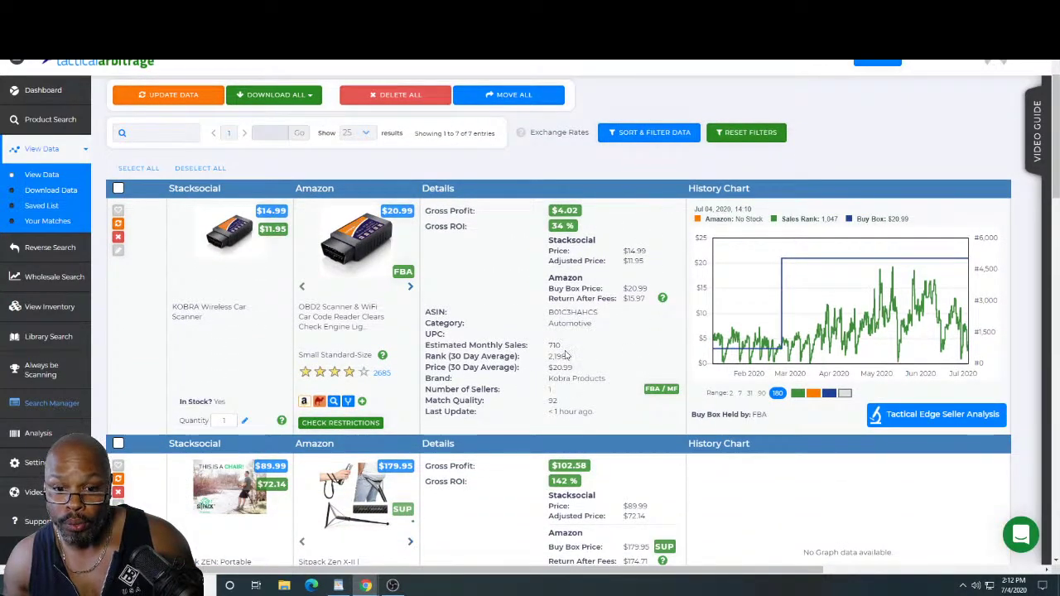
click(351, 424)
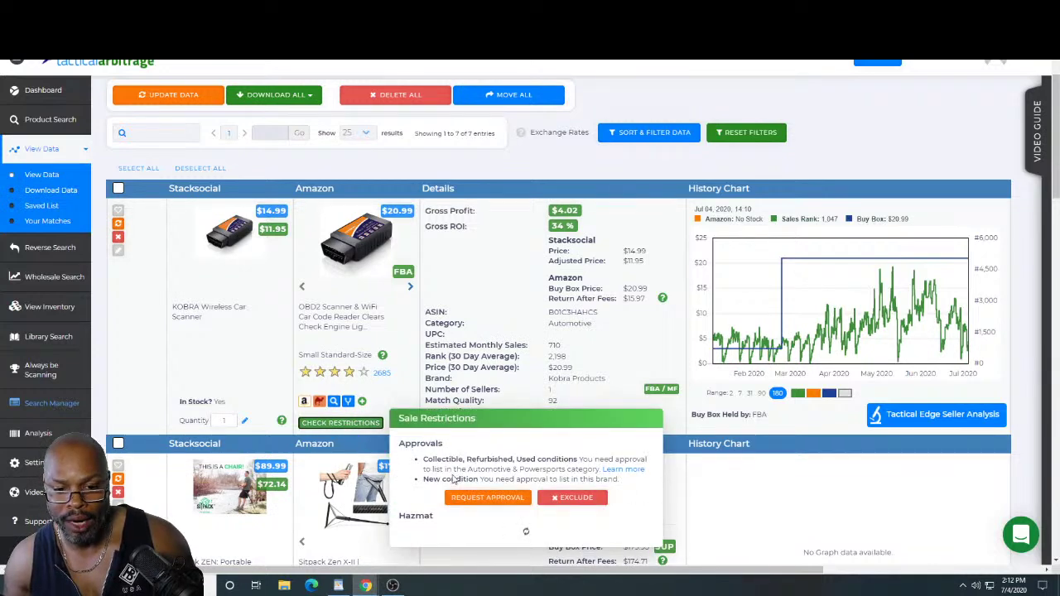
Step: Request Amazon's approval to sell KOBRA Products in new condition and return to the StackSocial results
click(476, 500)
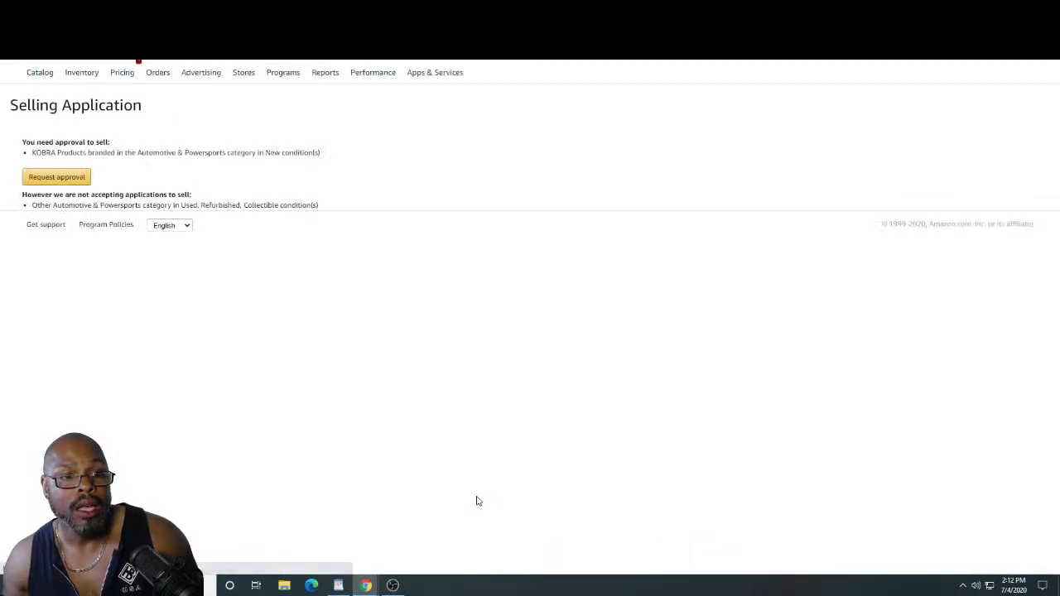
click(69, 181)
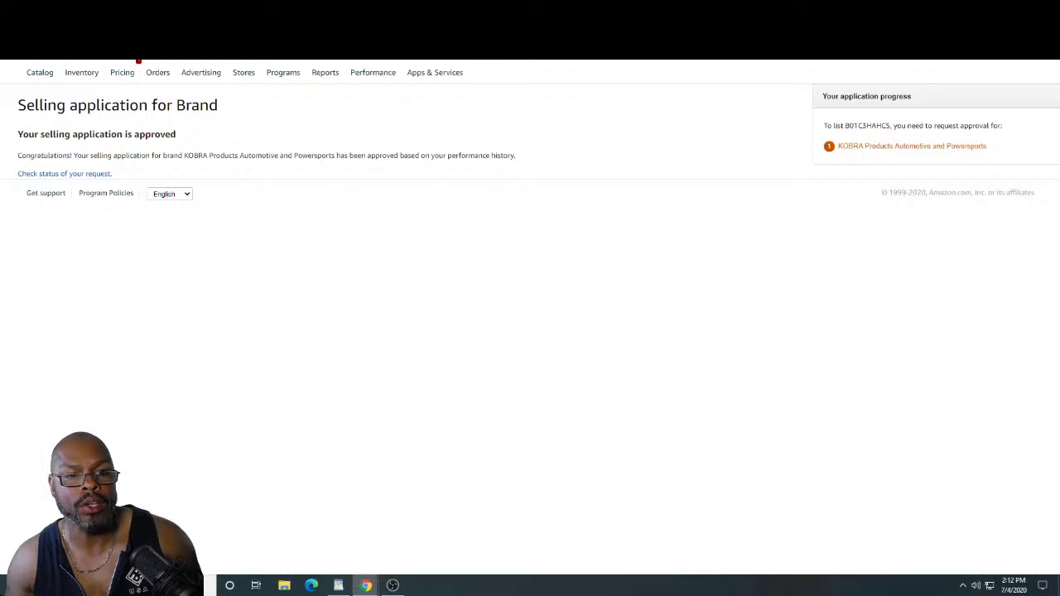
key(ctrl+Tab)
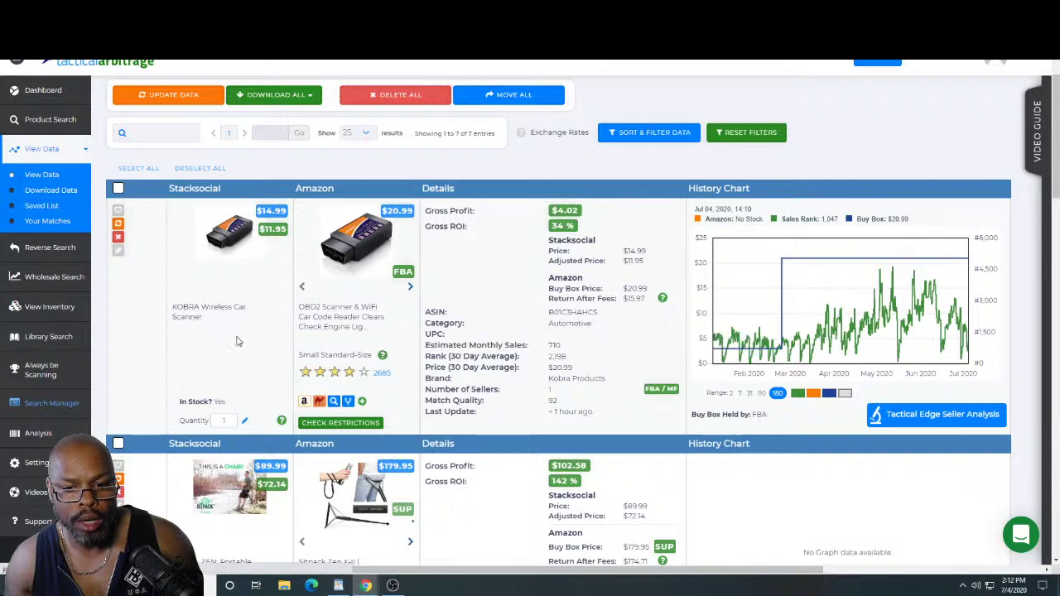
Step: Open the OBD2 scanner's Amazon listing and examine its sales rank, price, seller and sales history
click(350, 317)
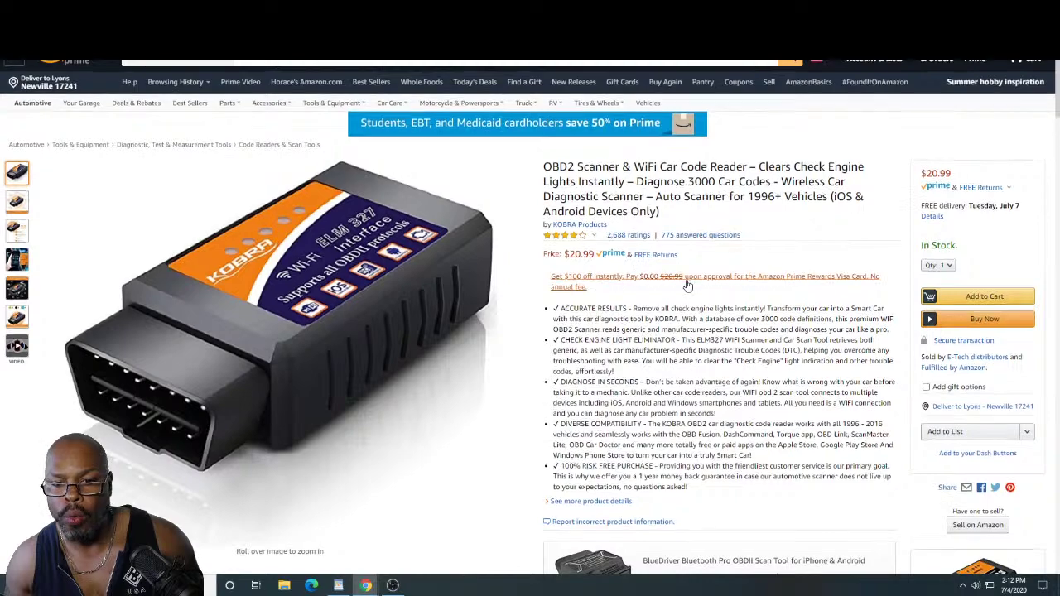
scroll(687, 280, down, 2)
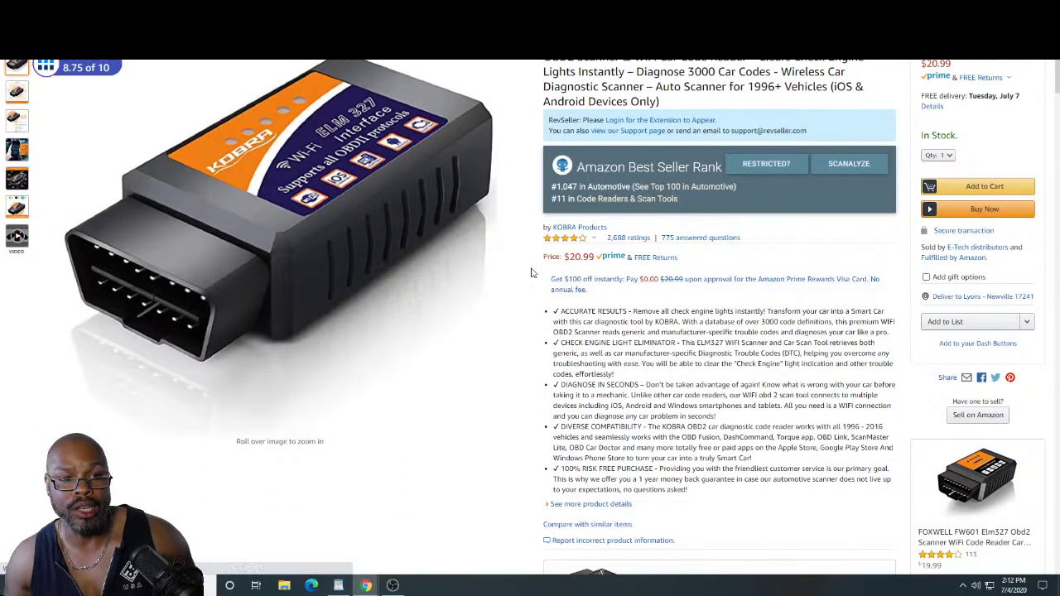
scroll(532, 273, down, 1)
scroll(531, 273, down, 2)
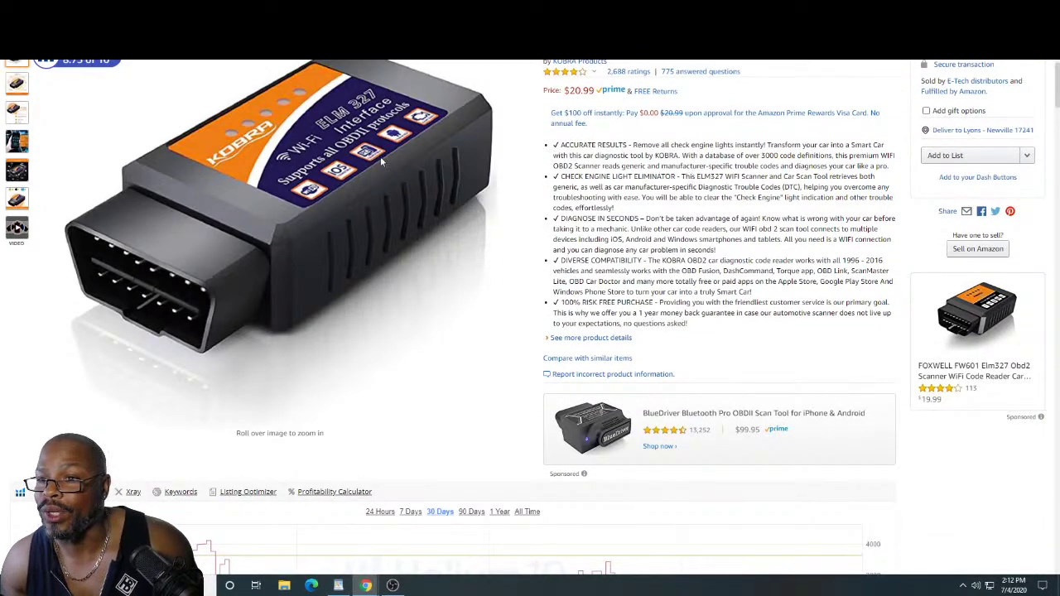
scroll(570, 147, up, 5)
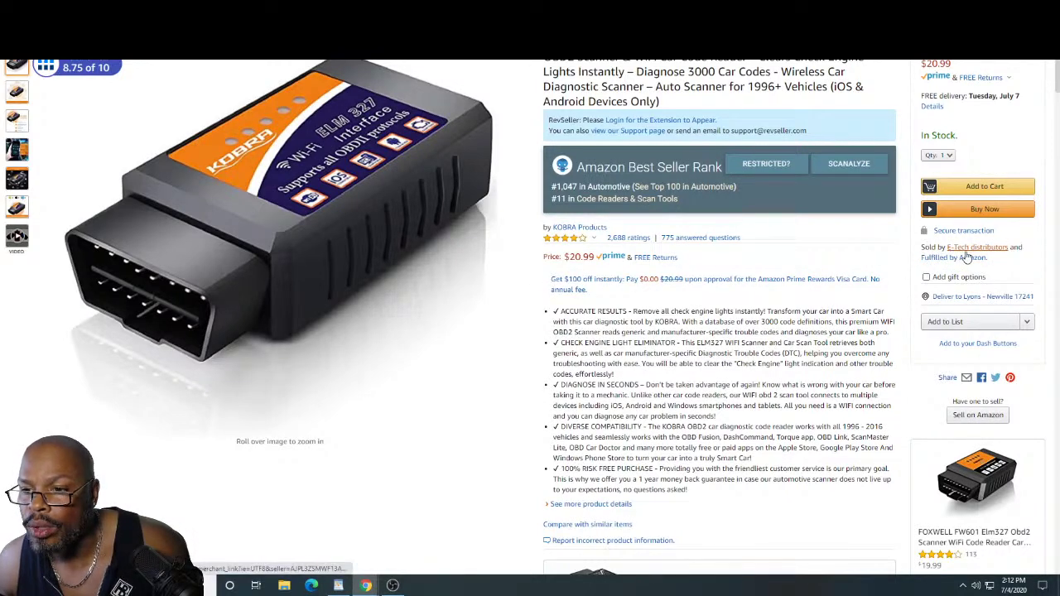
scroll(967, 257, down, 1)
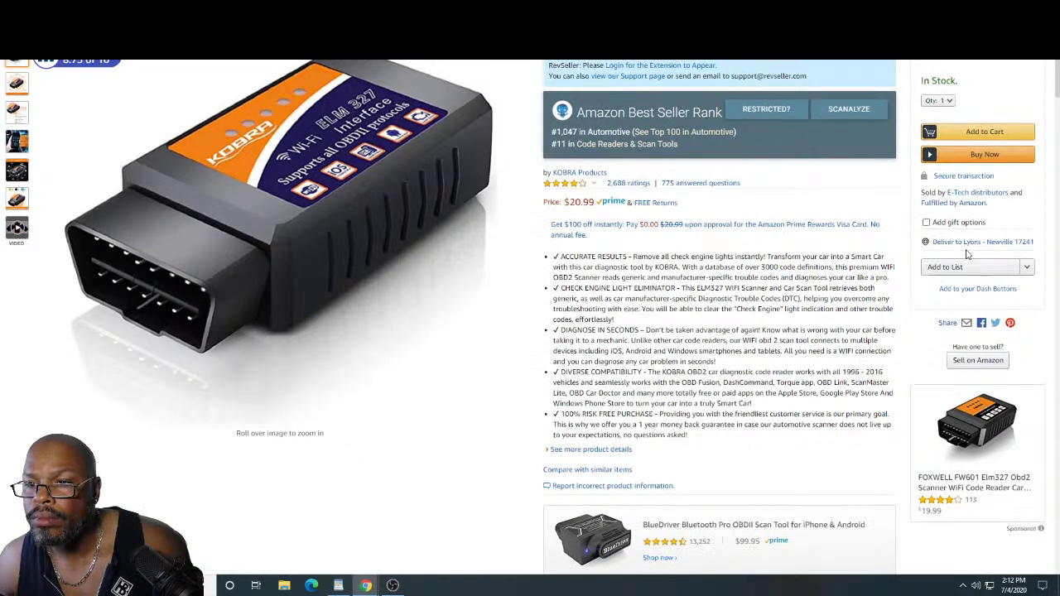
scroll(968, 254, up, 3)
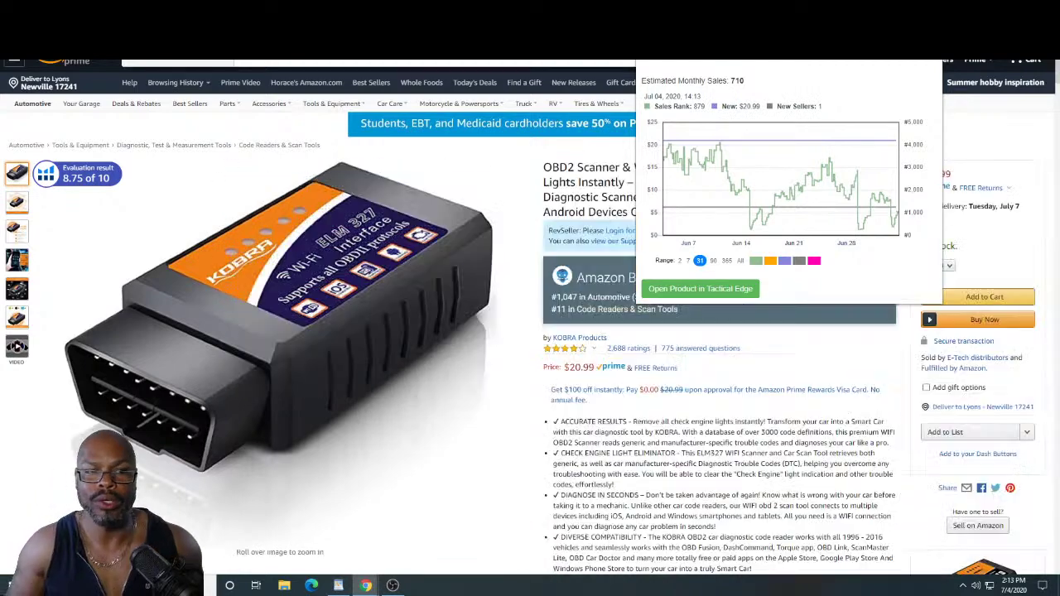
Step: Return to the StackSocial results and view the price adjustments applied to the KOBRA car scanner
key(ctrl+Tab)
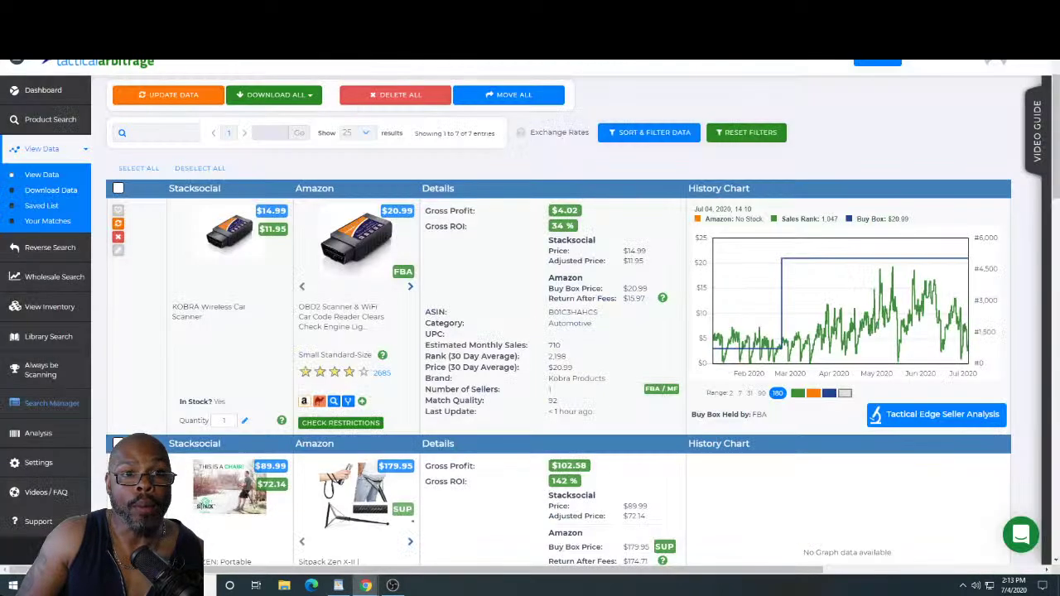
key(ctrl+Tab)
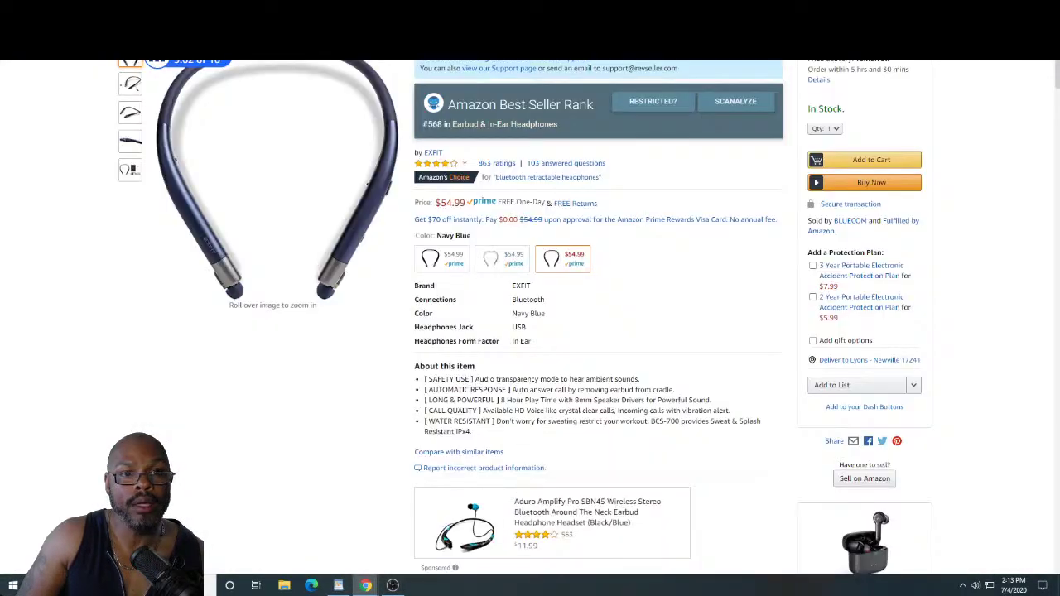
key(ctrl+Tab)
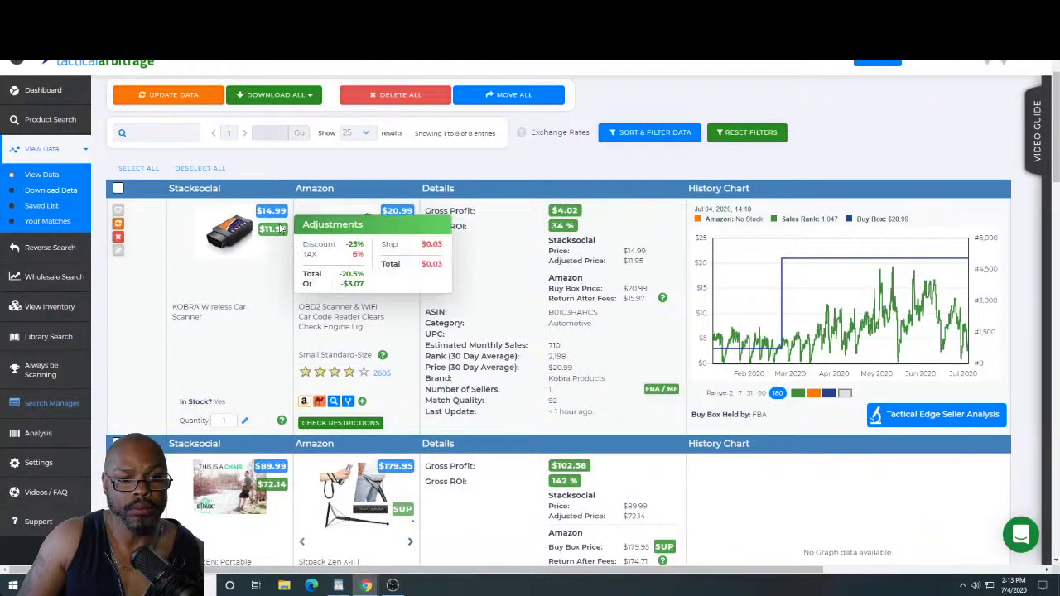
scroll(761, 225, down, 3)
scroll(760, 225, up, 10)
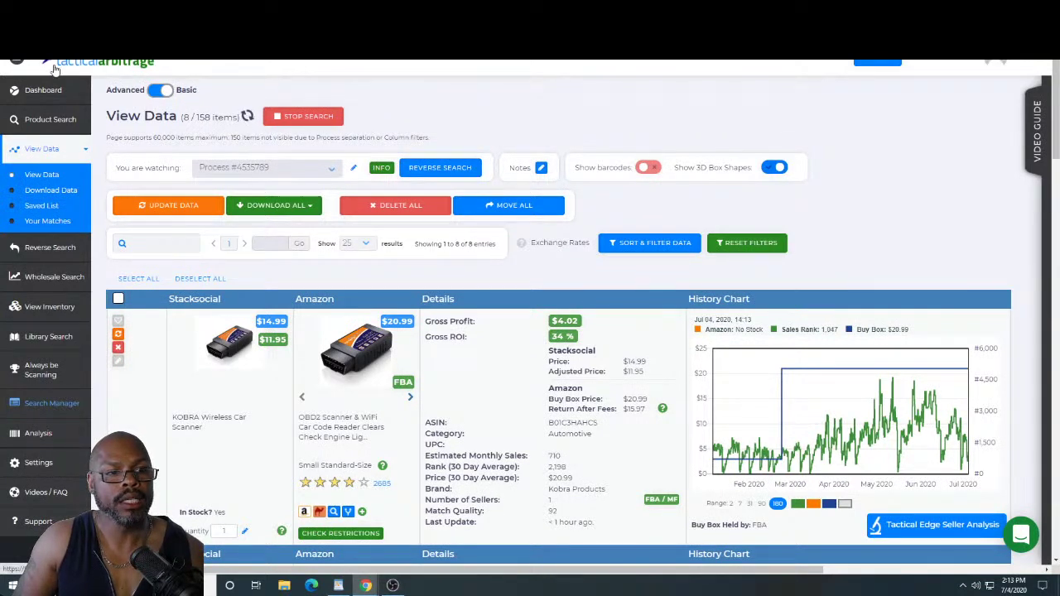
Step: Open the data of the queued Keurig search from the Search Manager
click(53, 403)
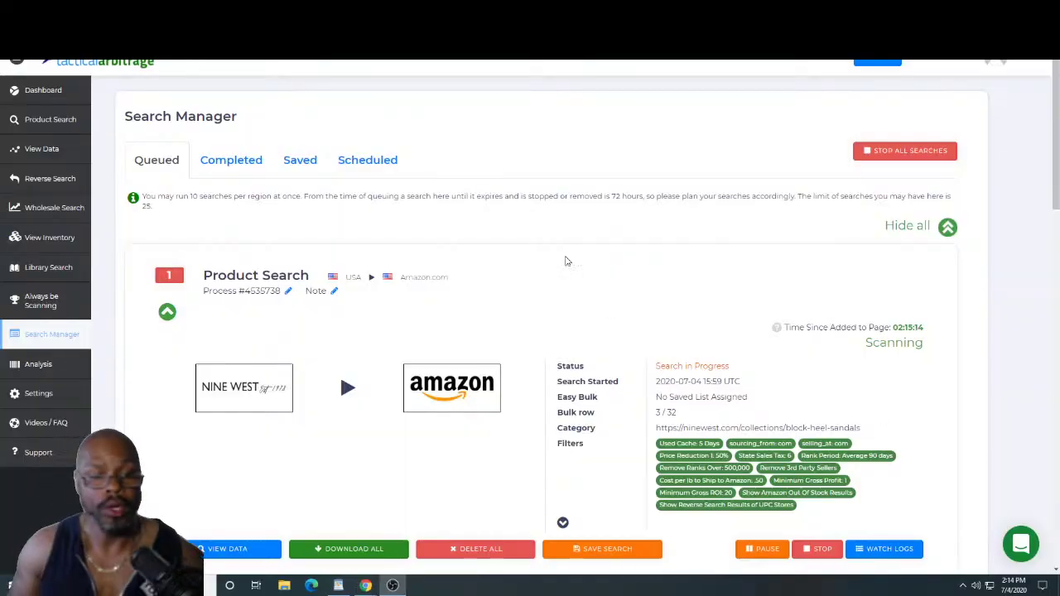
scroll(566, 262, down, 15)
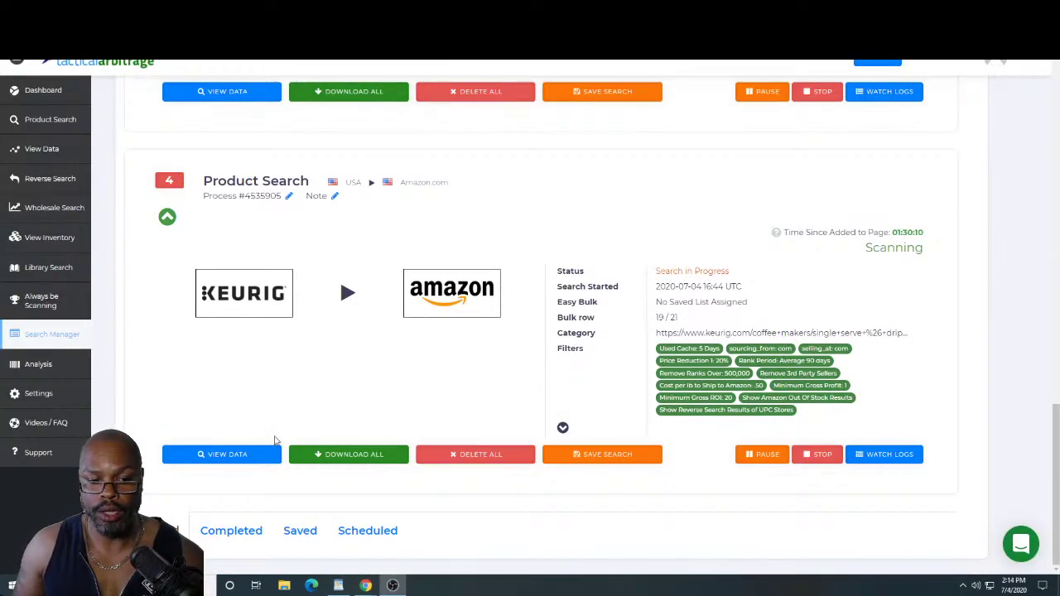
click(220, 459)
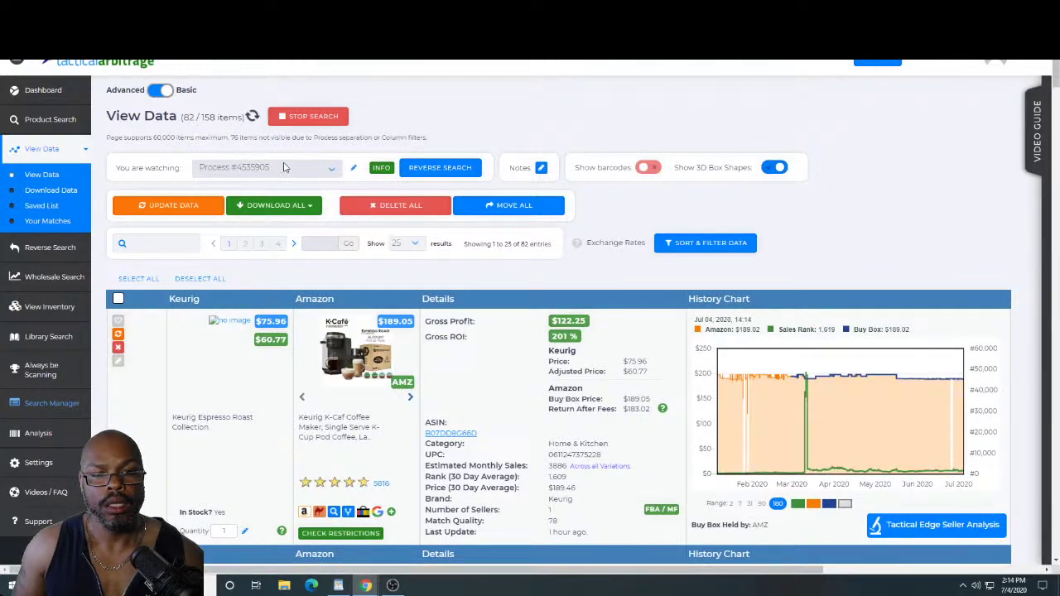
Step: Filter the Keurig search data with keurig.com as the only source and no minimum match quality
click(711, 244)
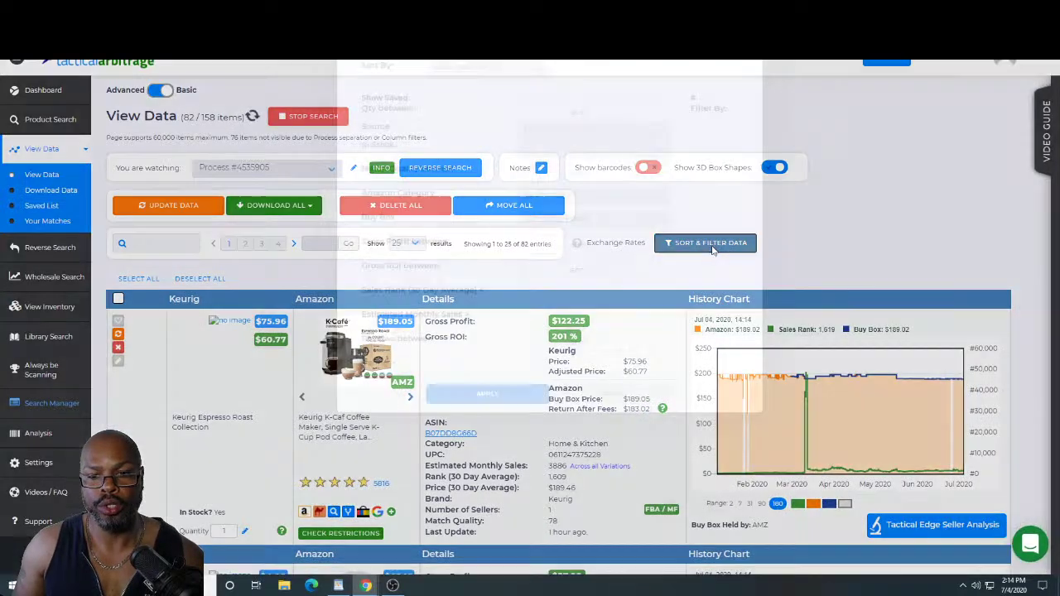
click(535, 261)
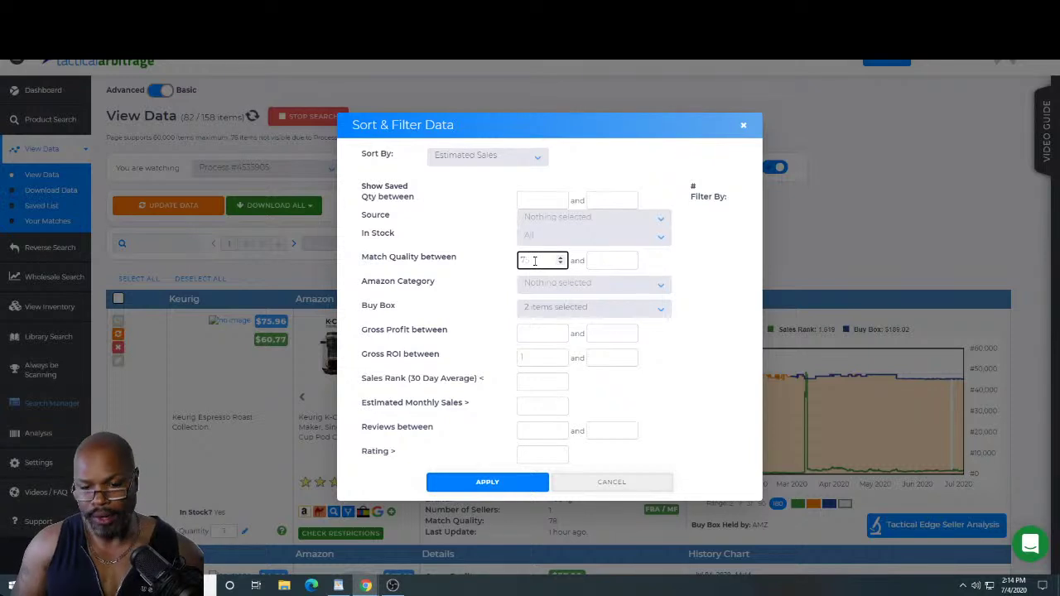
click(582, 218)
scroll(611, 170, down, 2)
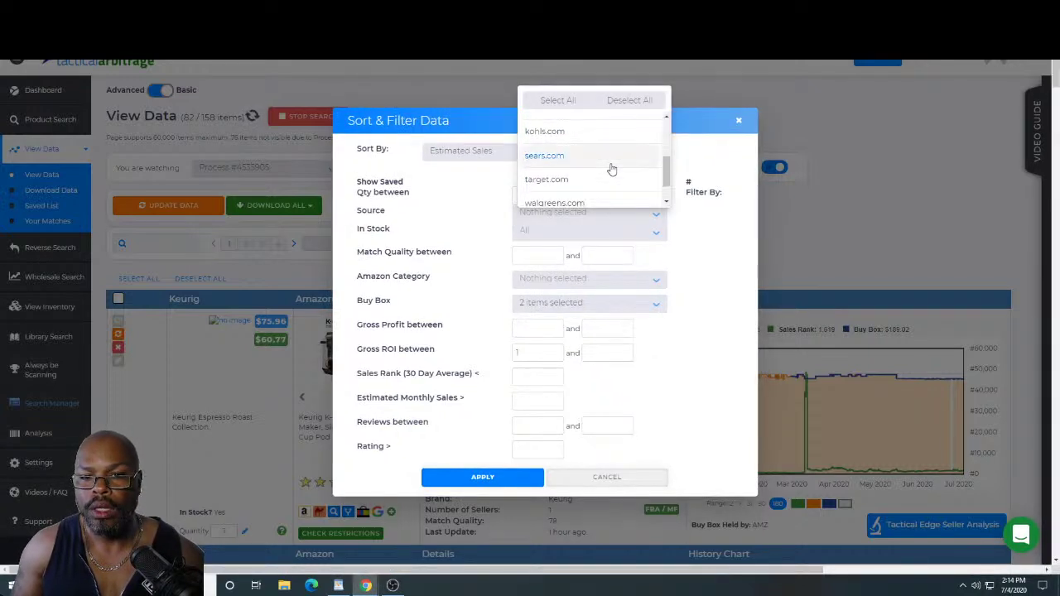
scroll(611, 169, up, 2)
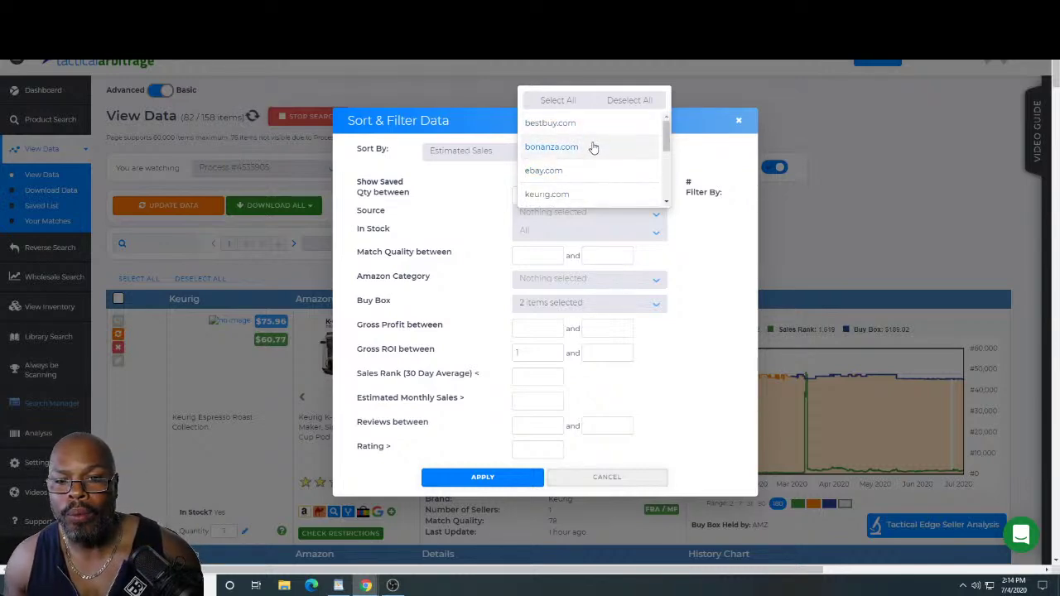
click(582, 195)
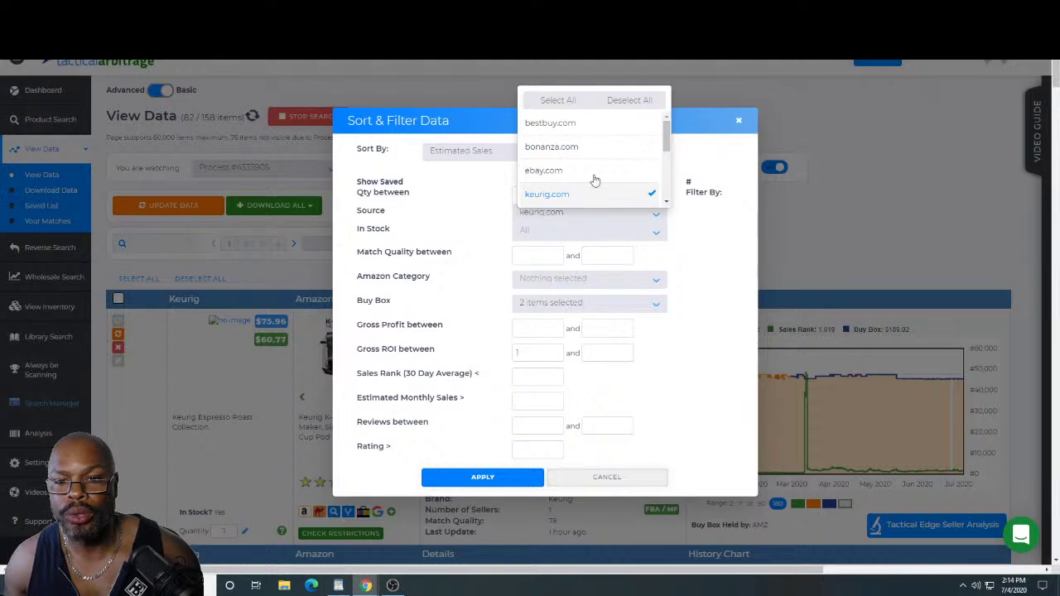
mouse_move(663, 128)
mouse_down()
mouse_move(672, 199)
mouse_move(665, 132)
mouse_up()
click(561, 102)
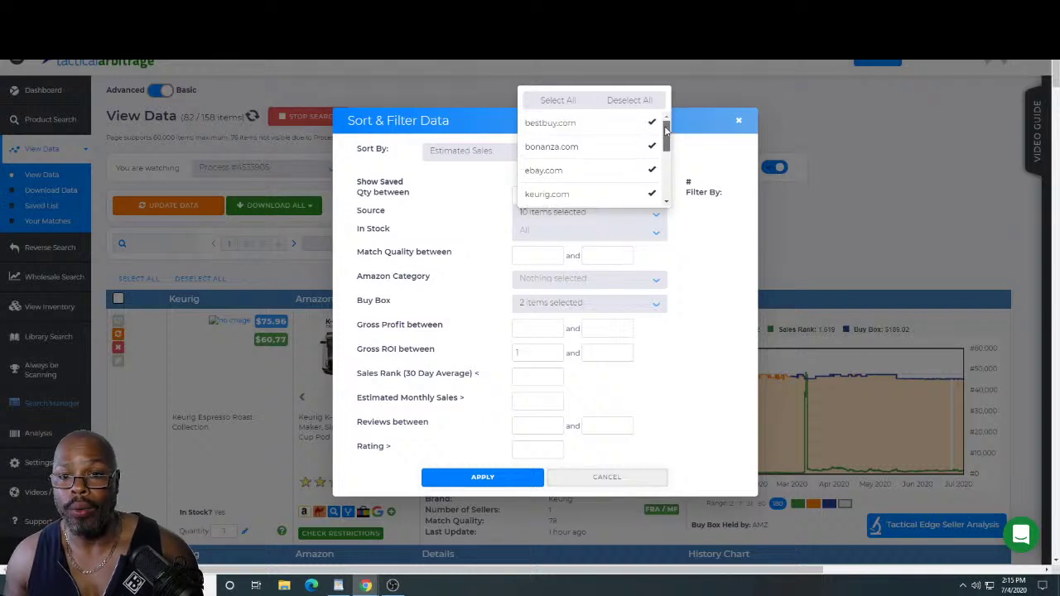
click(605, 101)
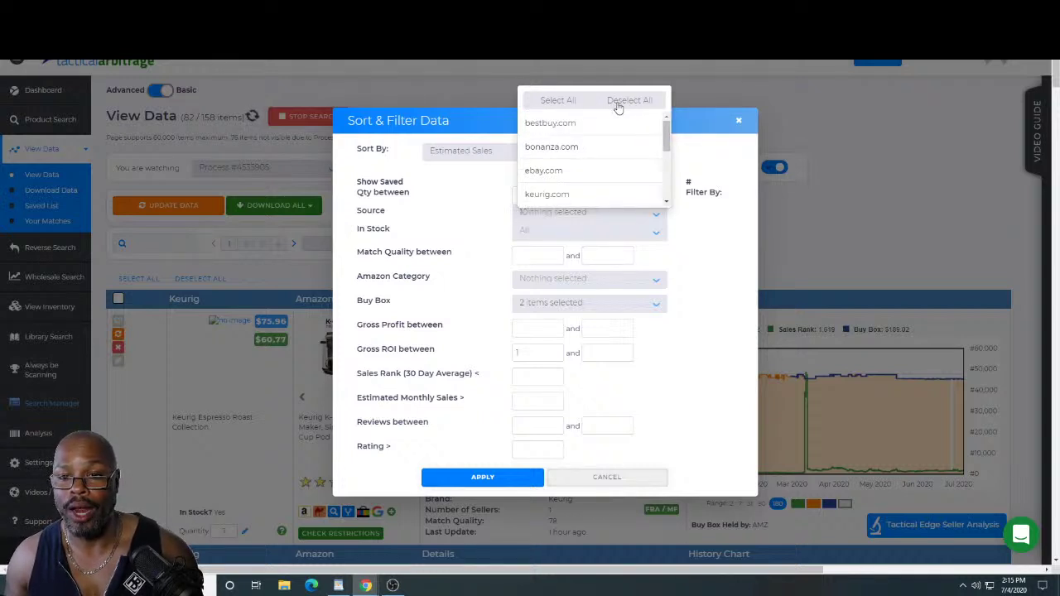
drag(667, 132, 658, 163)
click(625, 152)
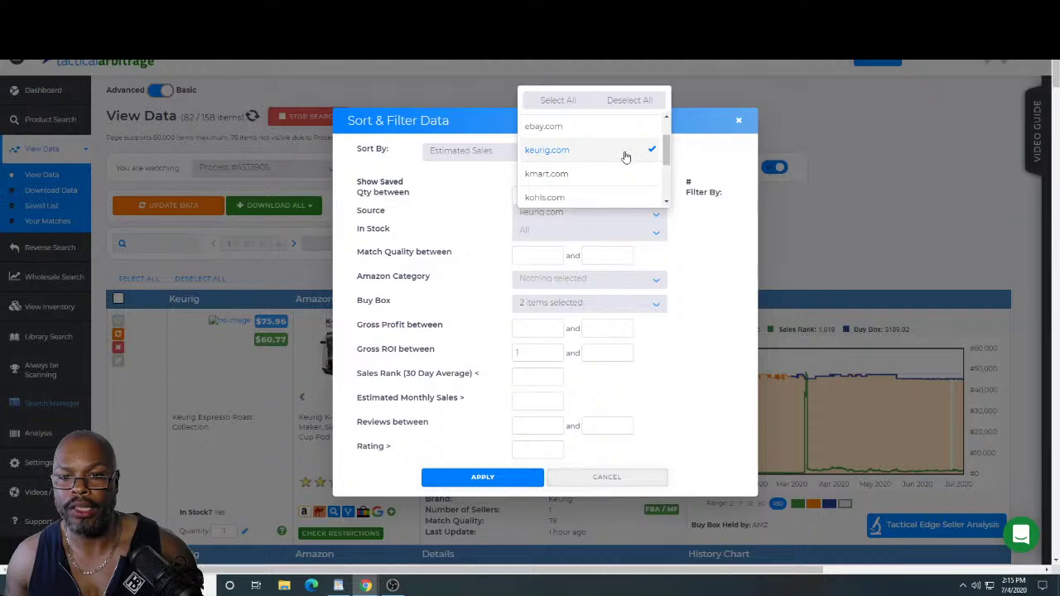
click(495, 477)
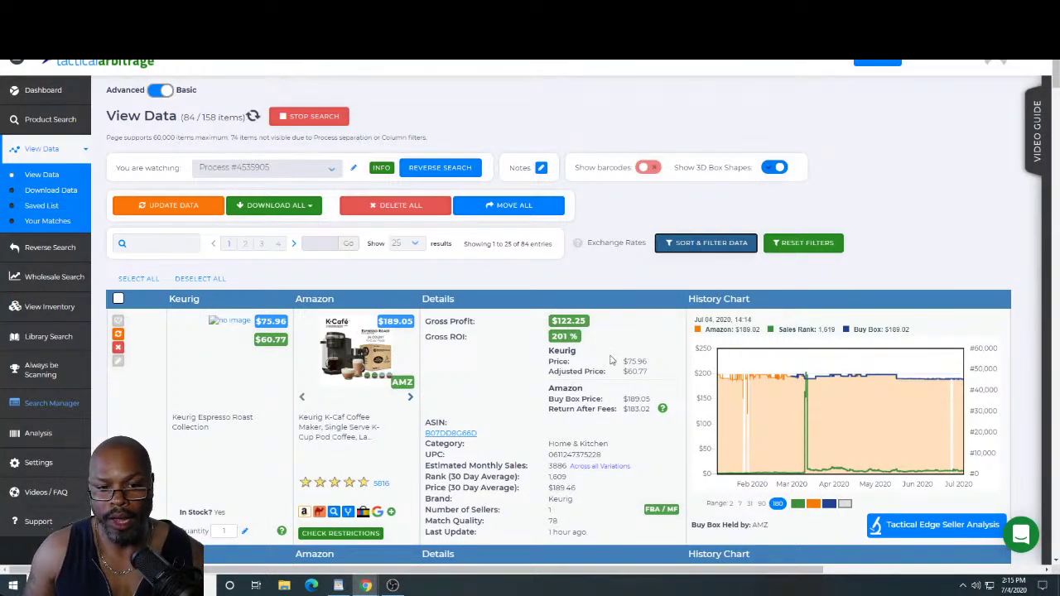
Step: Examine the filtered Keurig results, comparing each product's profit, ROI, match quality and sales history
scroll(611, 359, down, 5)
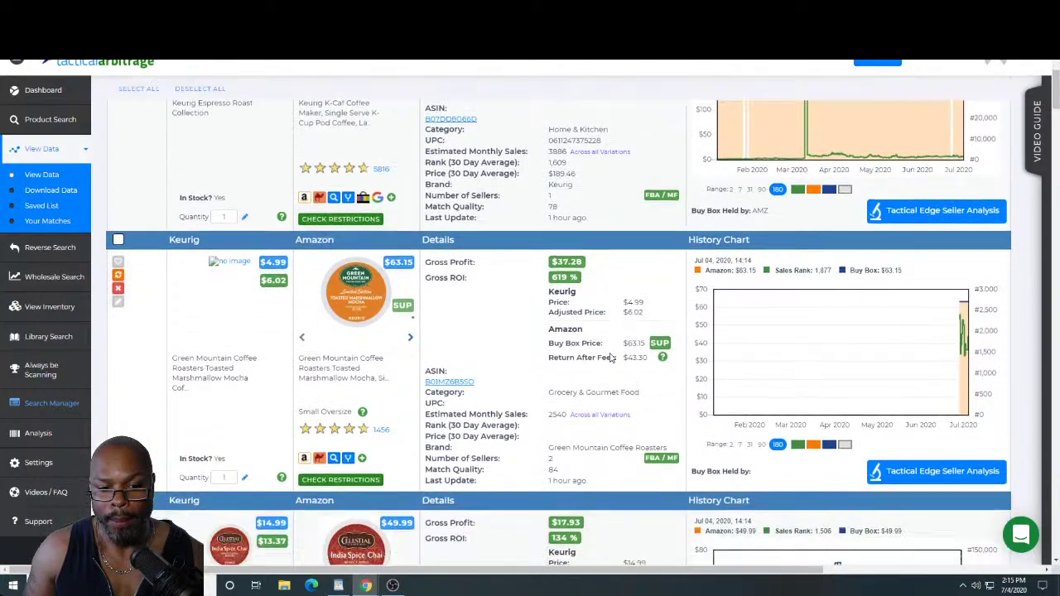
scroll(610, 354, down, 6)
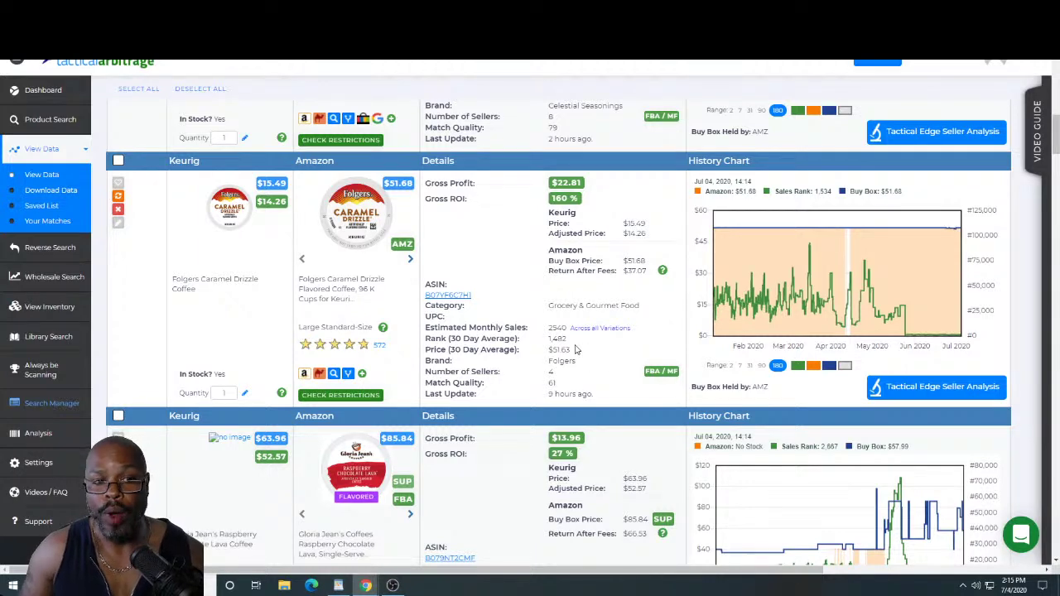
scroll(577, 350, up, 1)
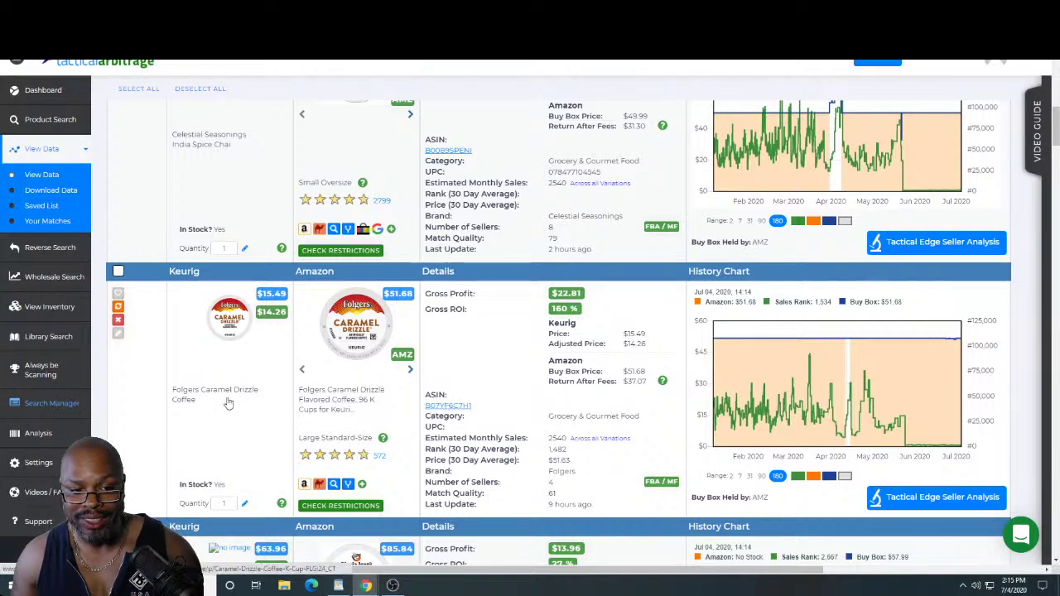
scroll(367, 373, down, 5)
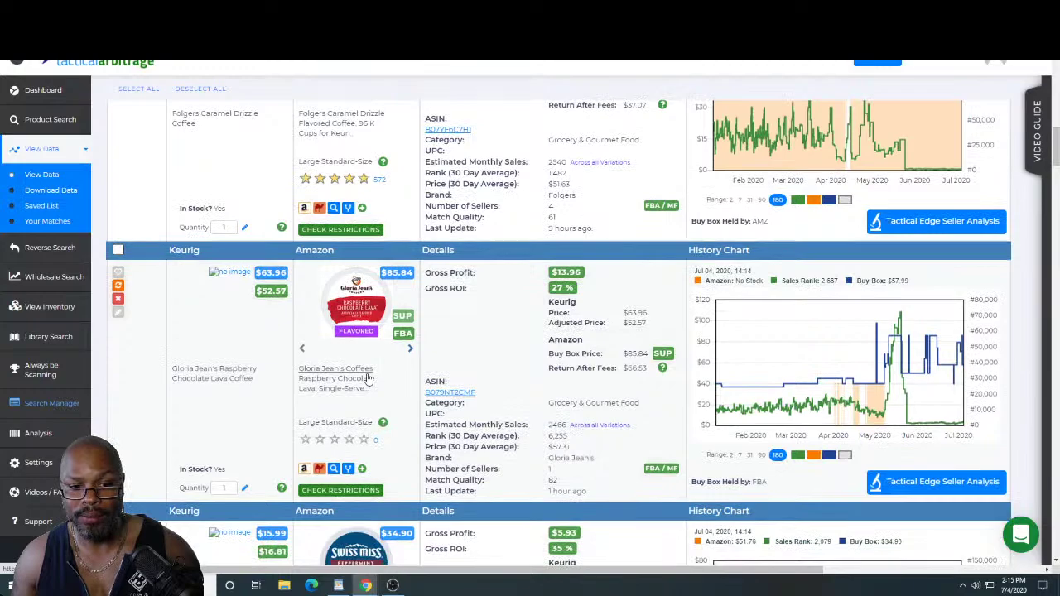
scroll(367, 378, down, 4)
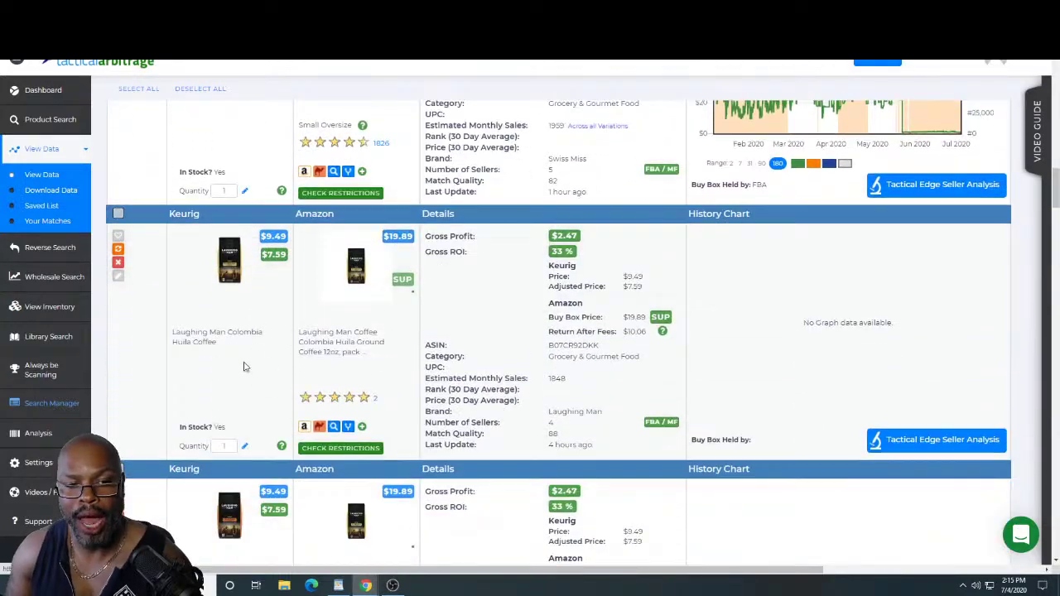
scroll(252, 349, up, 15)
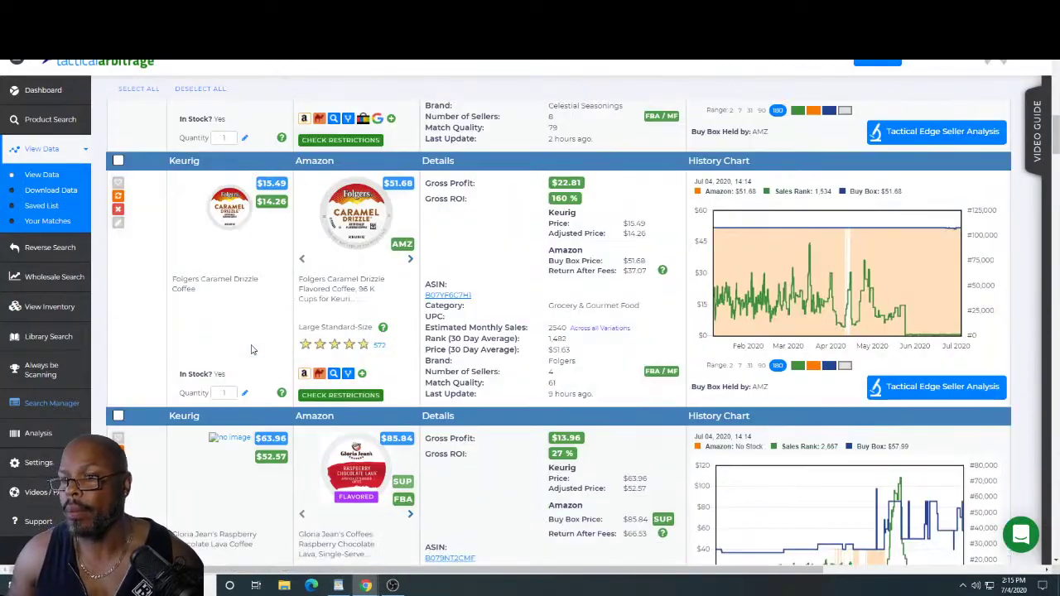
scroll(252, 349, up, 1)
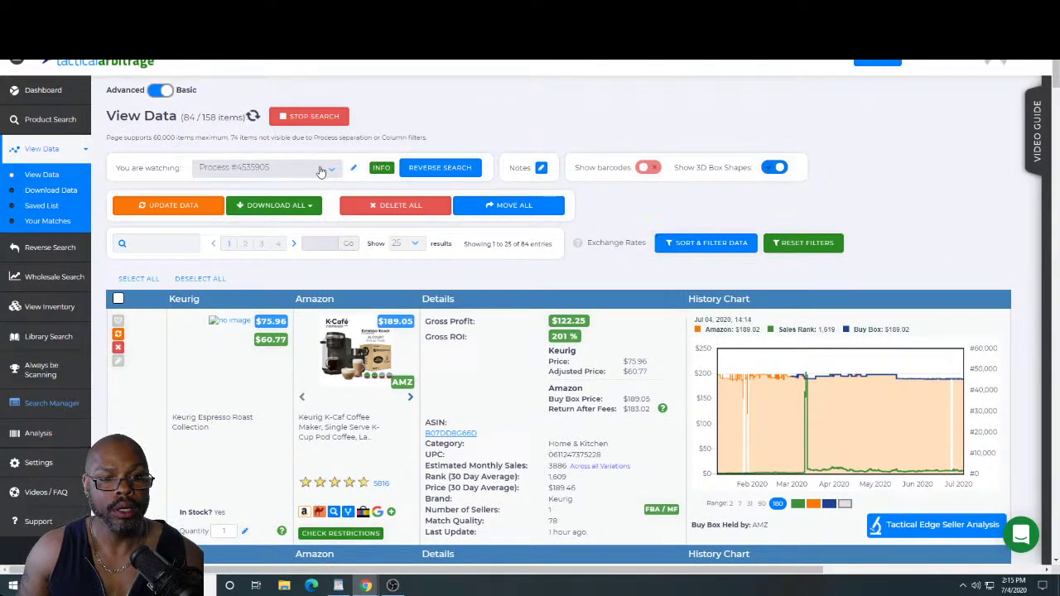
click(320, 171)
click(442, 121)
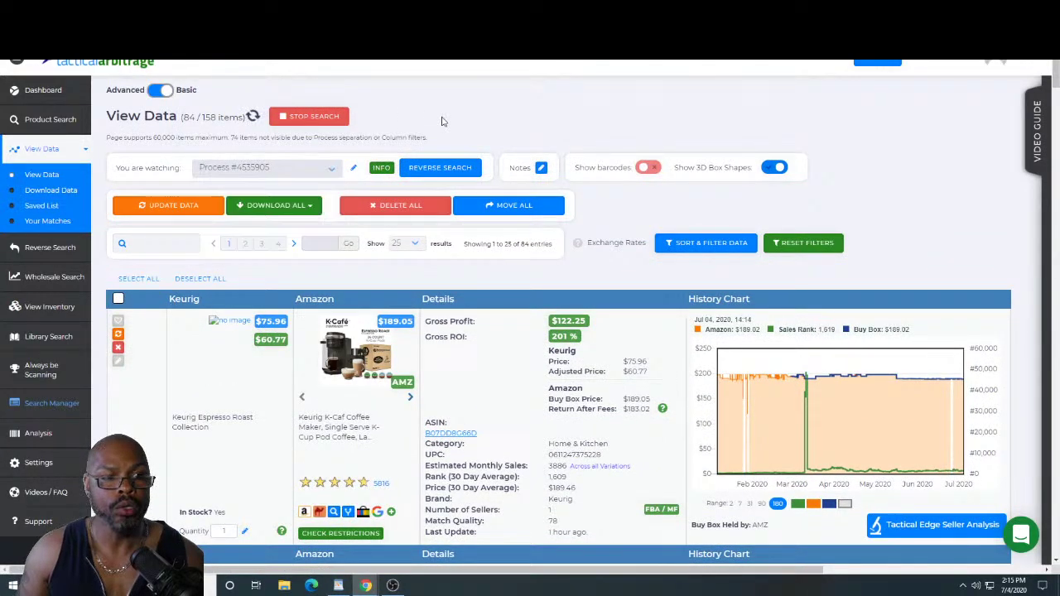
Step: Open the Keurig folder of the saved list
click(52, 208)
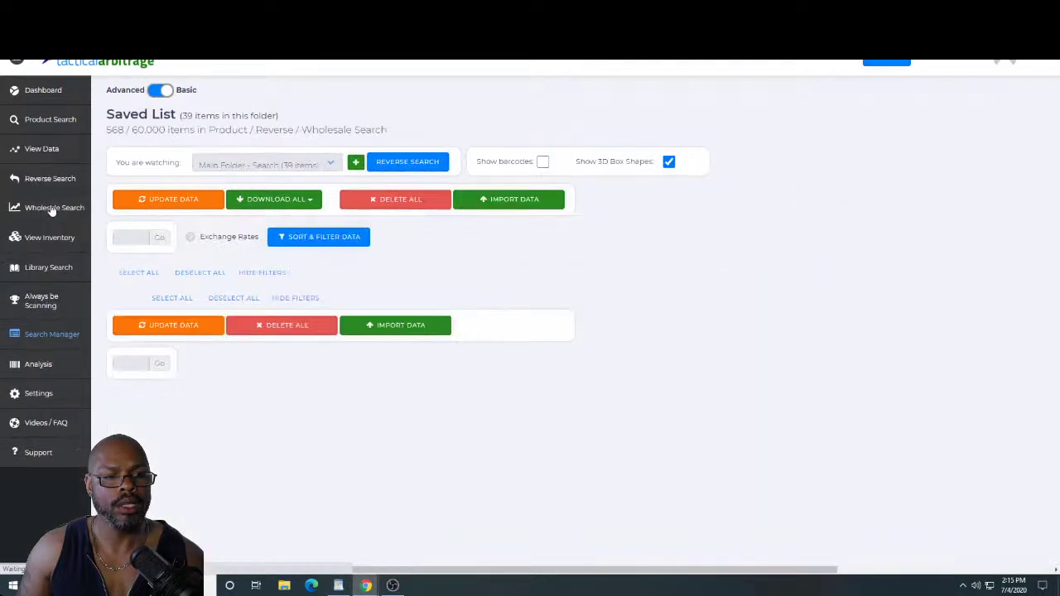
click(336, 161)
click(330, 163)
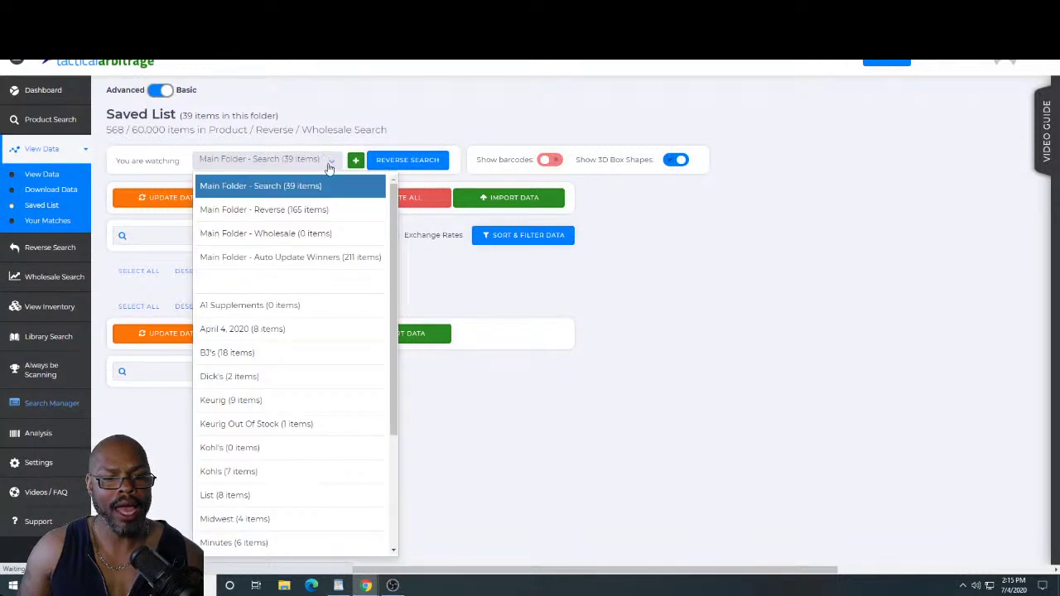
scroll(326, 229, down, 4)
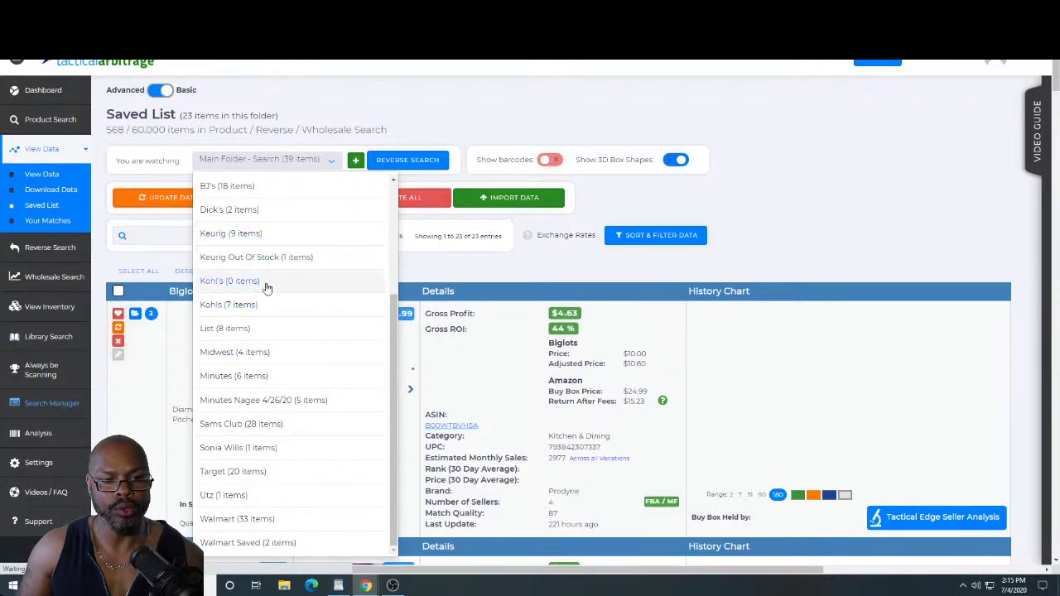
click(231, 234)
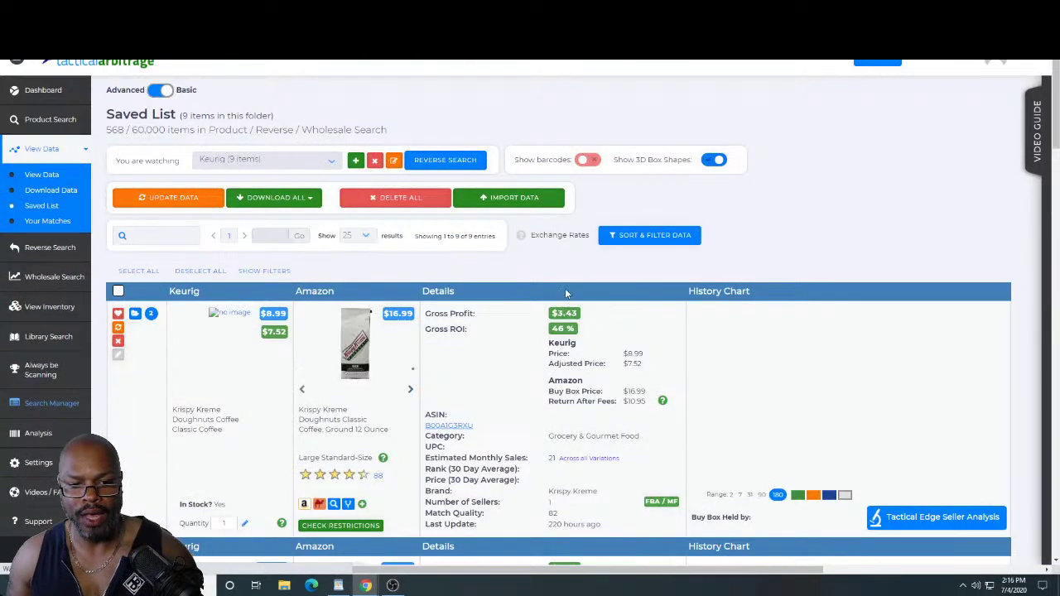
Step: Look over the saved Keurig items and apply their filters with the minimum match quality left empty
scroll(579, 281, down, 5)
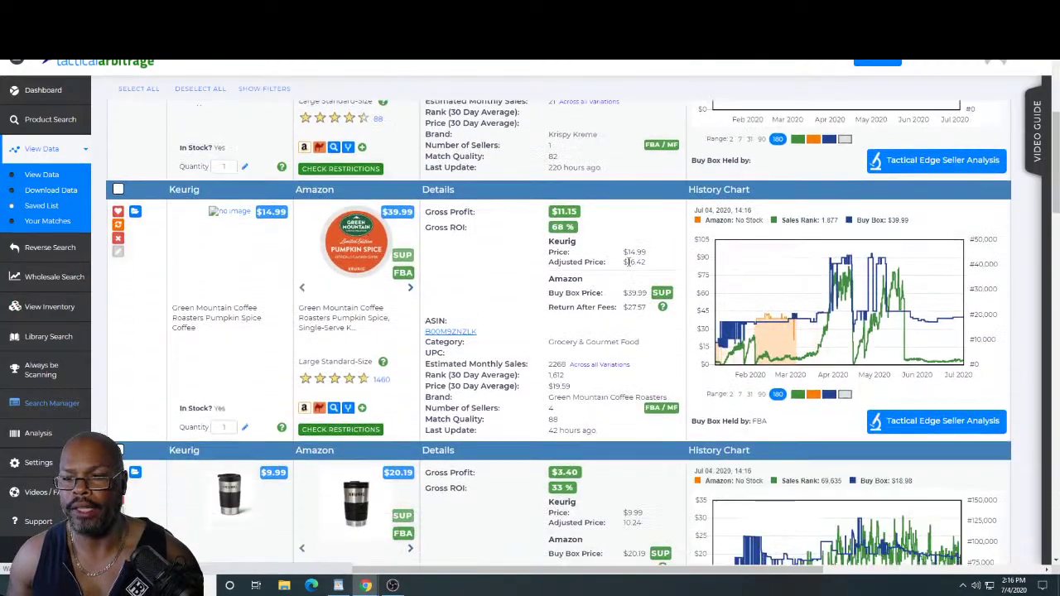
scroll(627, 262, up, 6)
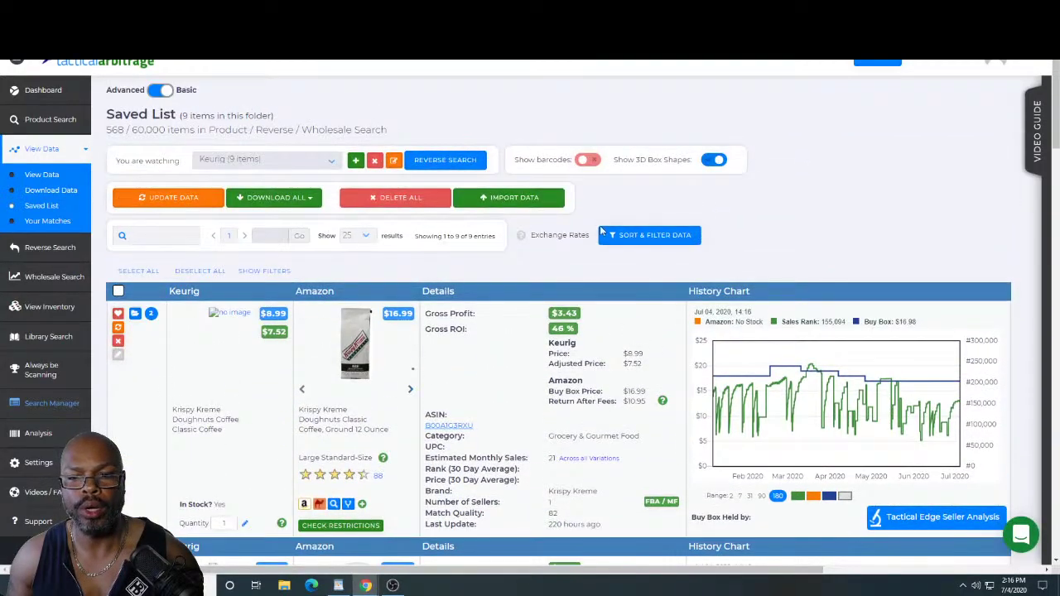
click(656, 236)
click(542, 261)
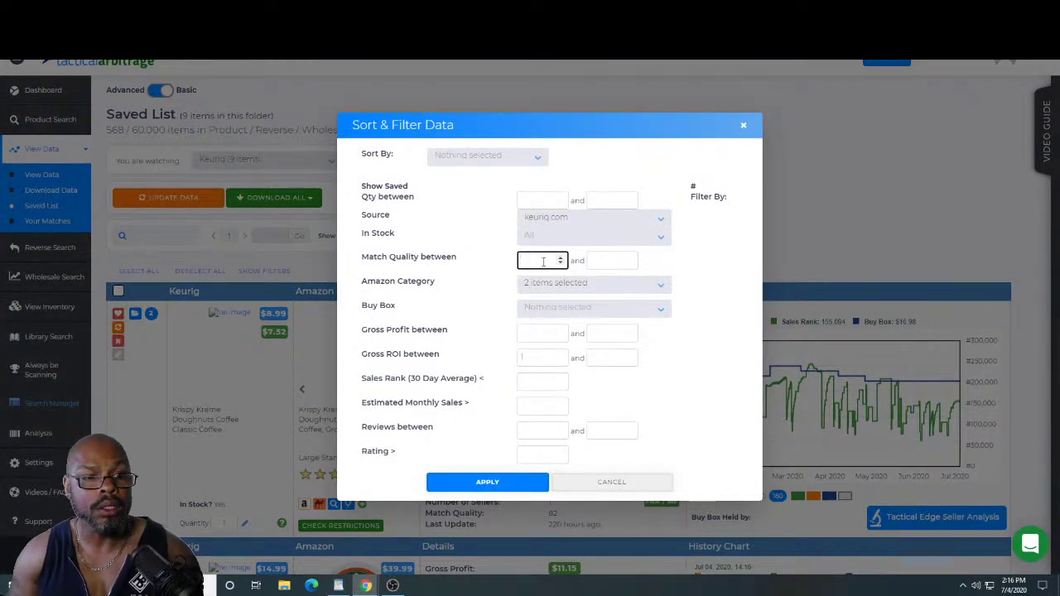
click(492, 482)
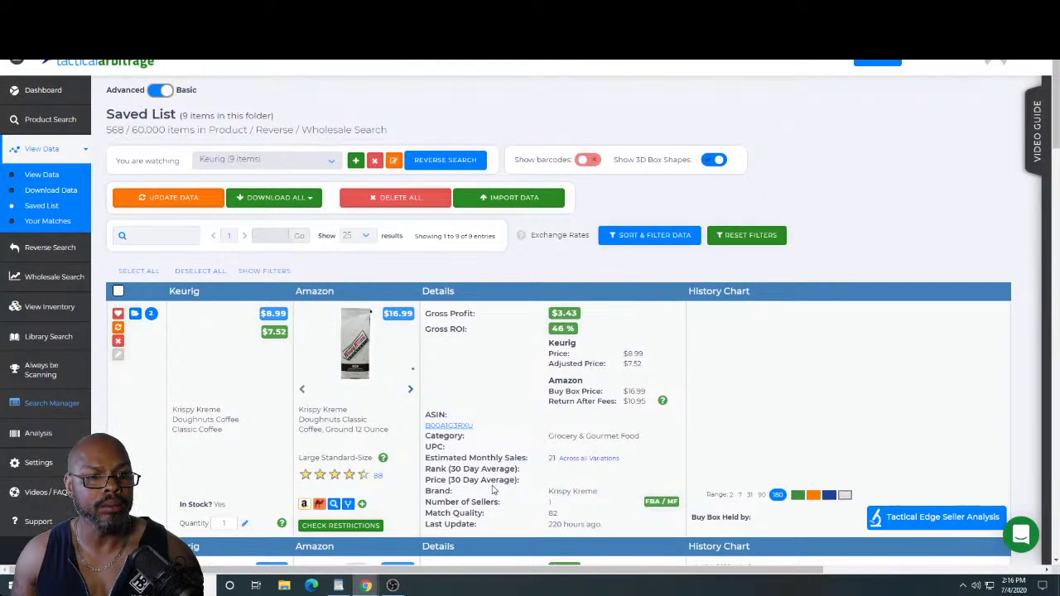
Step: Open the Green Mountain Pumpkin Spice Coffee product page at Keurig and choose the 72 ct. K-Cup box as a one-time purchase
scroll(685, 413, down, 6)
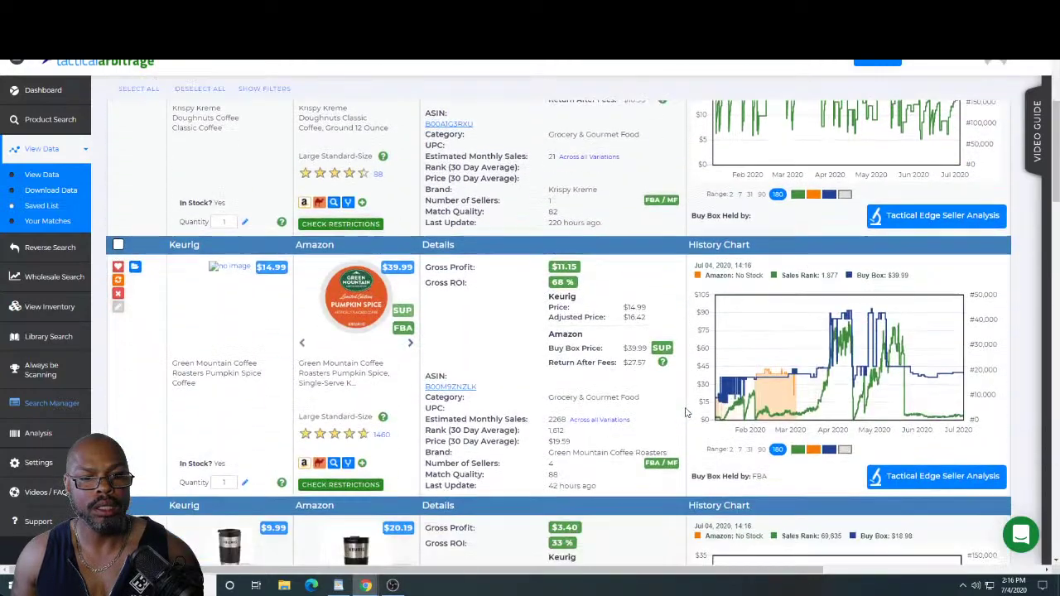
scroll(686, 412, up, 1)
scroll(686, 412, up, 1)
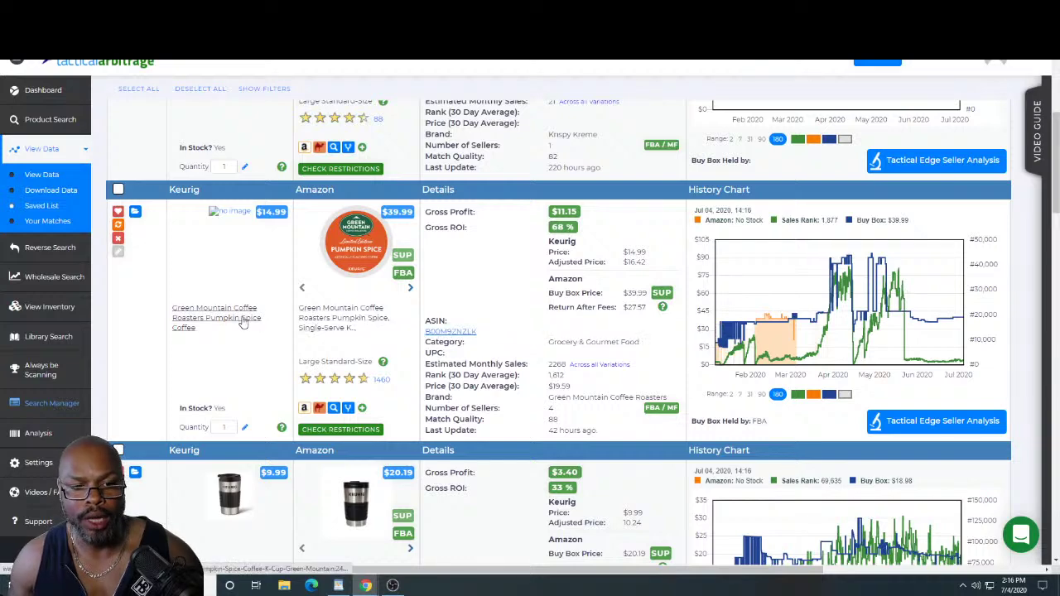
click(216, 320)
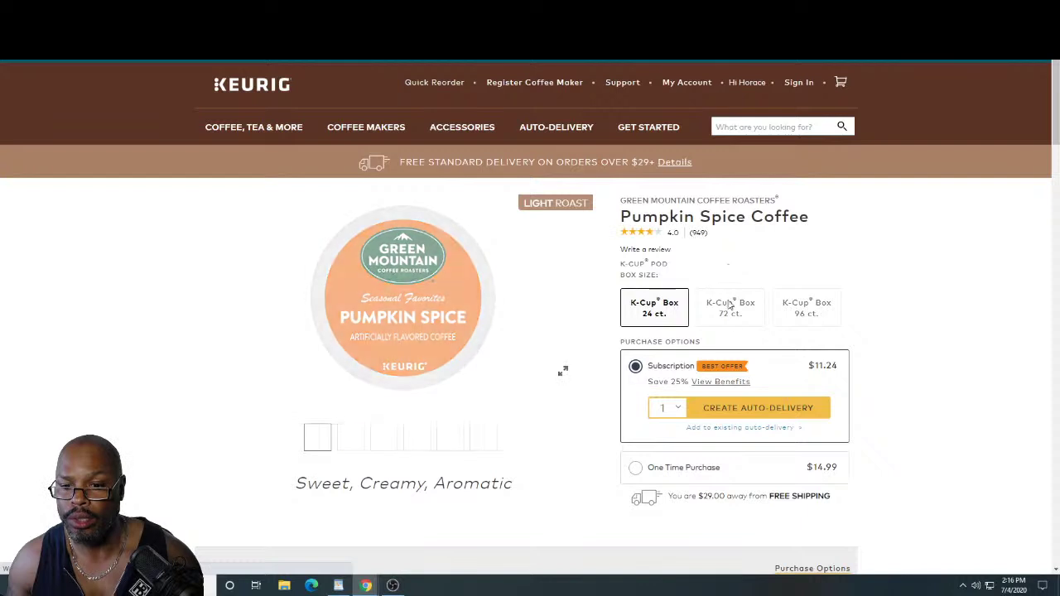
click(730, 308)
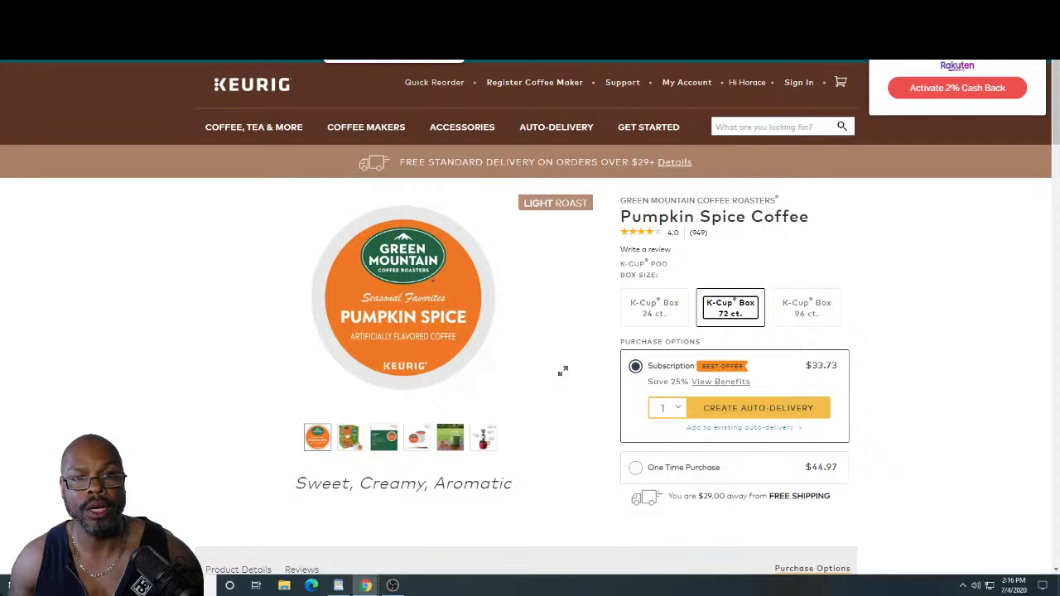
key(ctrl+w)
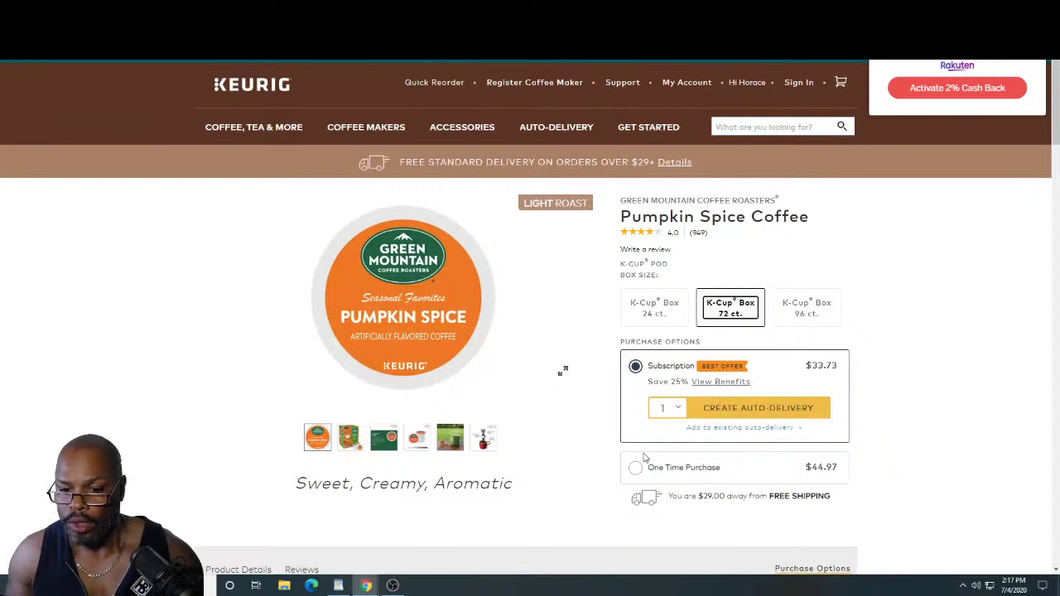
click(639, 471)
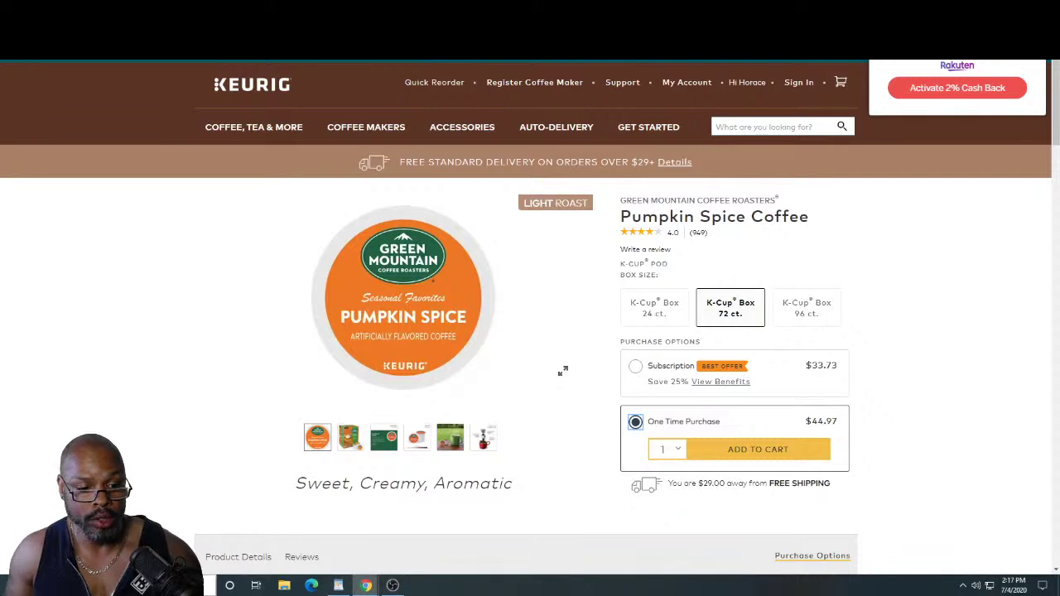
Step: Use the Windows Calculator to work out the Pumpkin Spice 72 ct. price of 44.97 minus 20 percent
key(super)
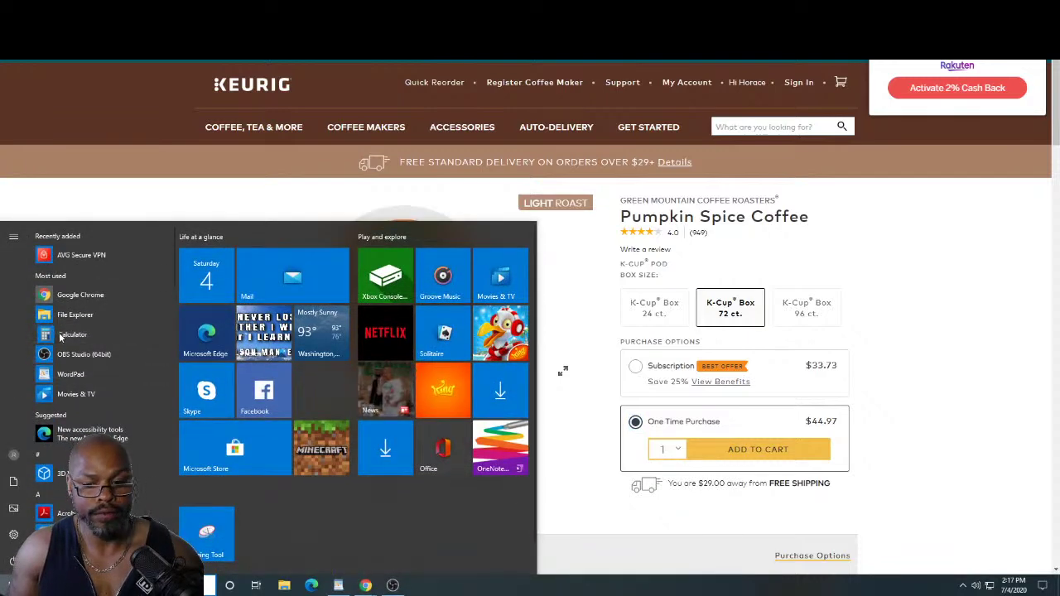
click(83, 335)
drag(348, 272, 335, 268)
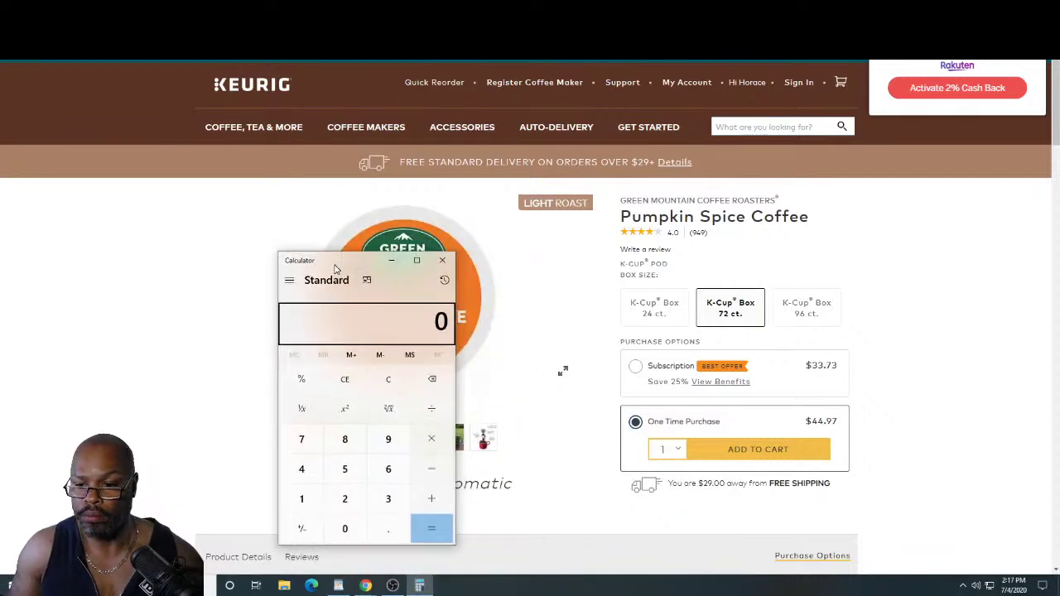
text(44)
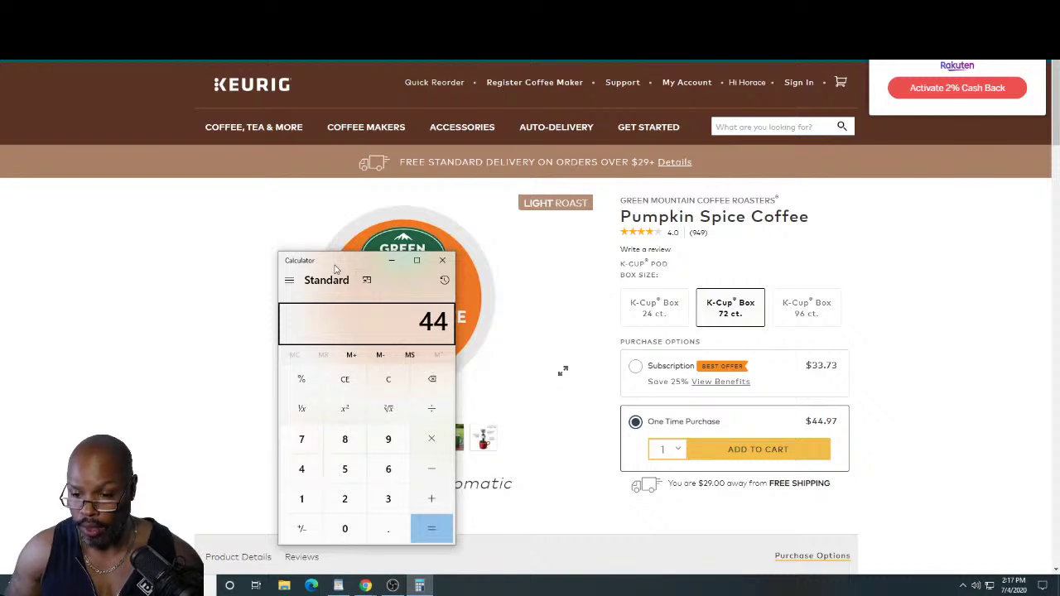
text(.97 - )
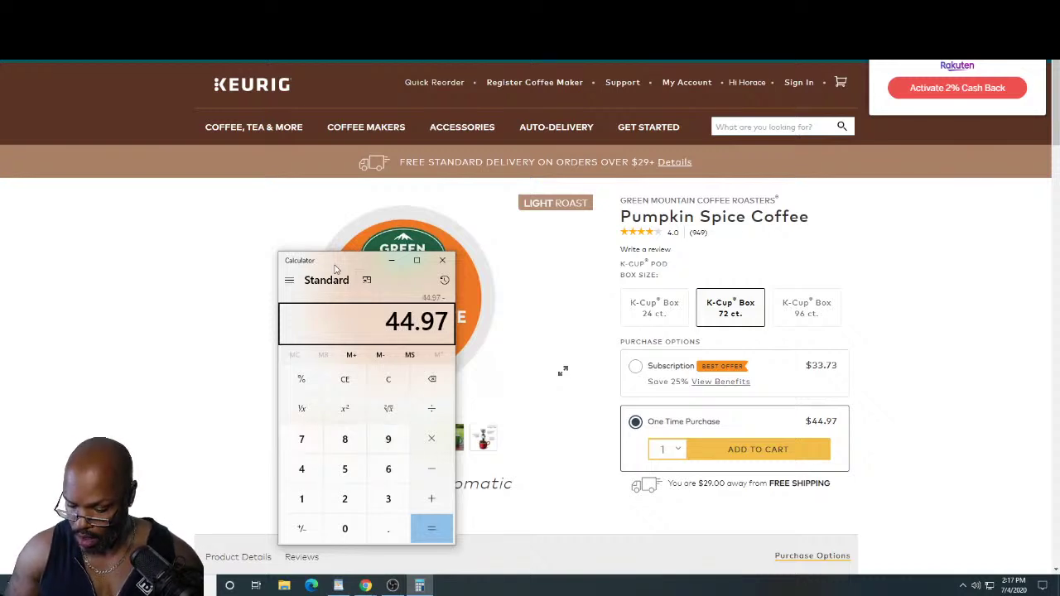
text(20)
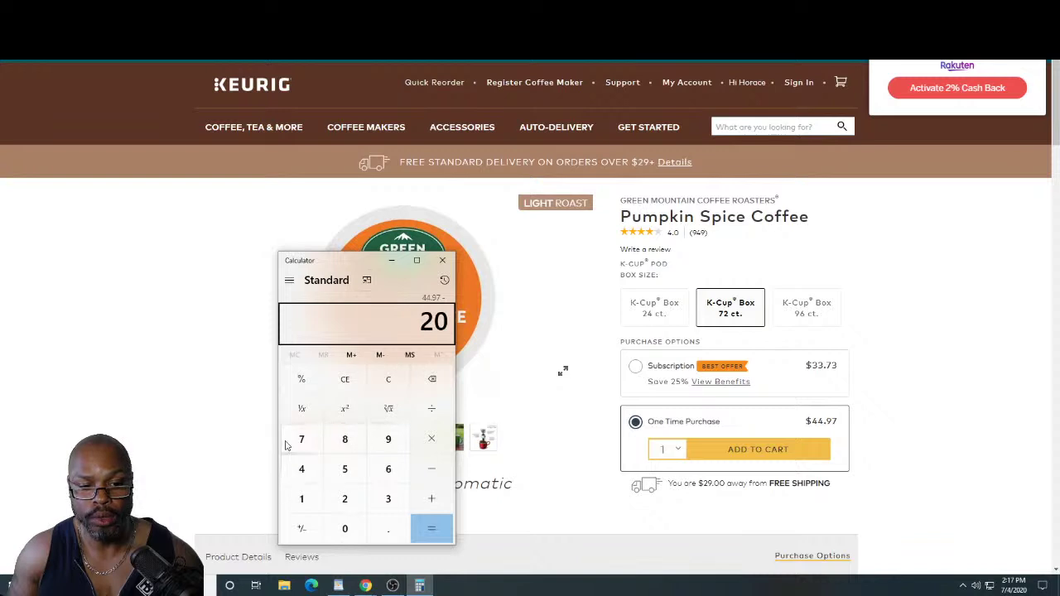
click(301, 378)
click(426, 532)
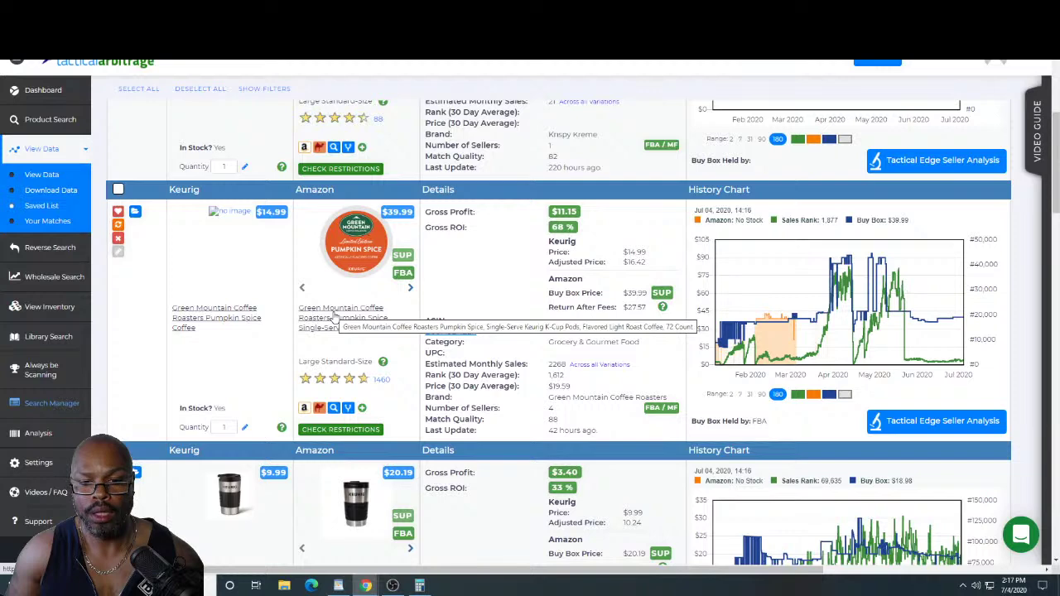
Step: Check the Amazon listing for the 72-count Green Mountain Pumpkin Spice pods, and return to the saved Keurig items
click(334, 315)
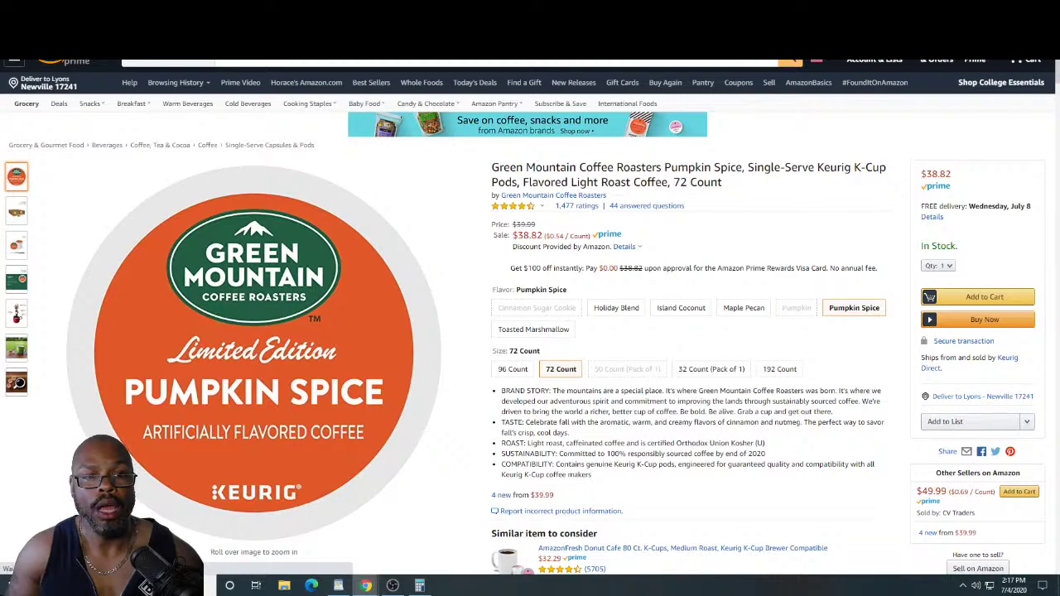
key(ctrl+w)
Step: Check the sale restrictions and price adjustments of the Panera Bread Light Roast Coffee saved item
scroll(302, 307, down, 10)
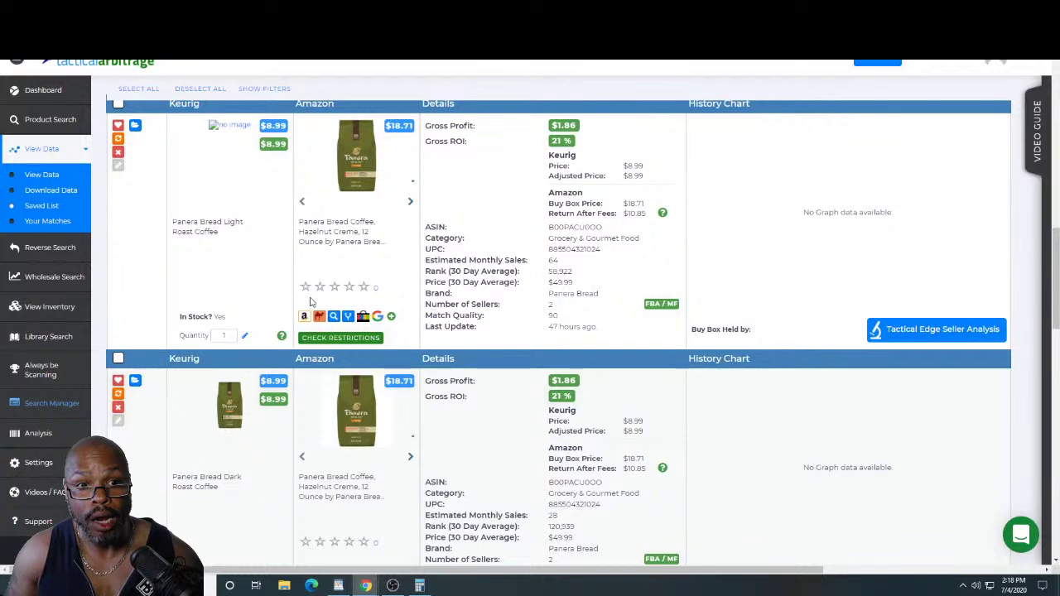
scroll(304, 304, up, 1)
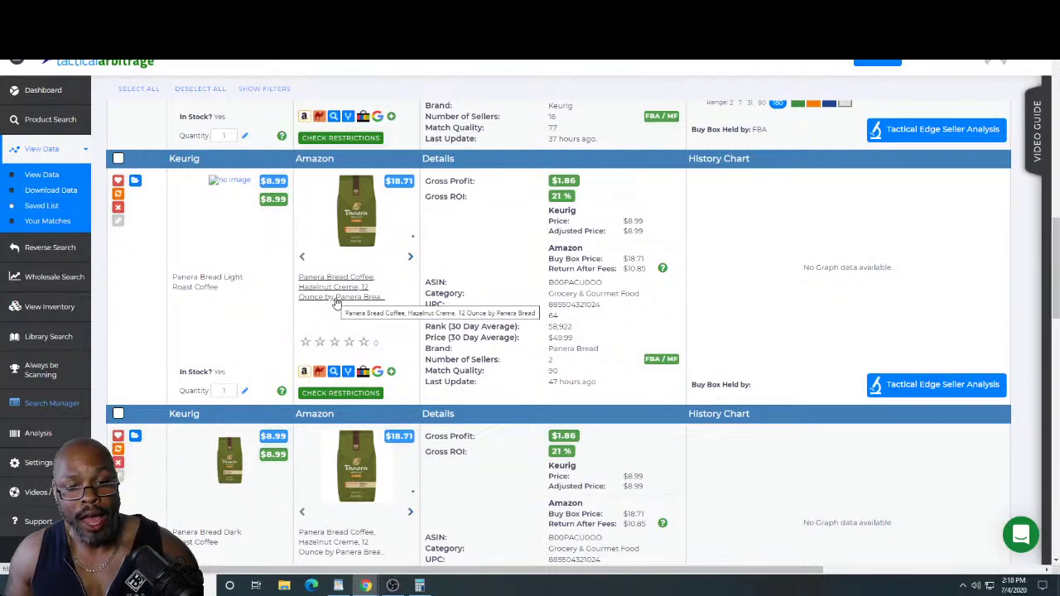
mouse_move(383, 218)
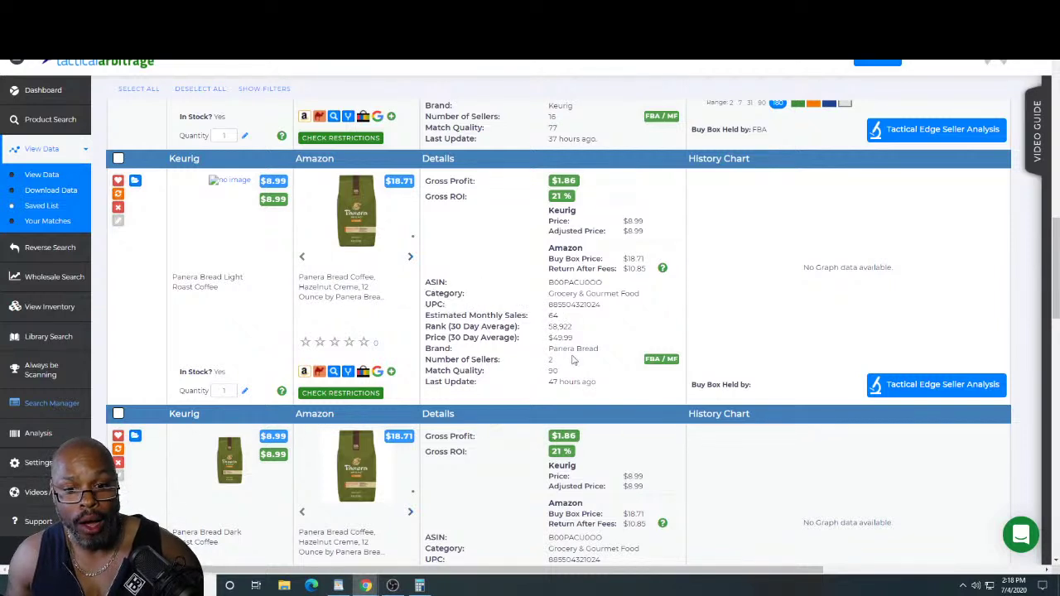
click(337, 395)
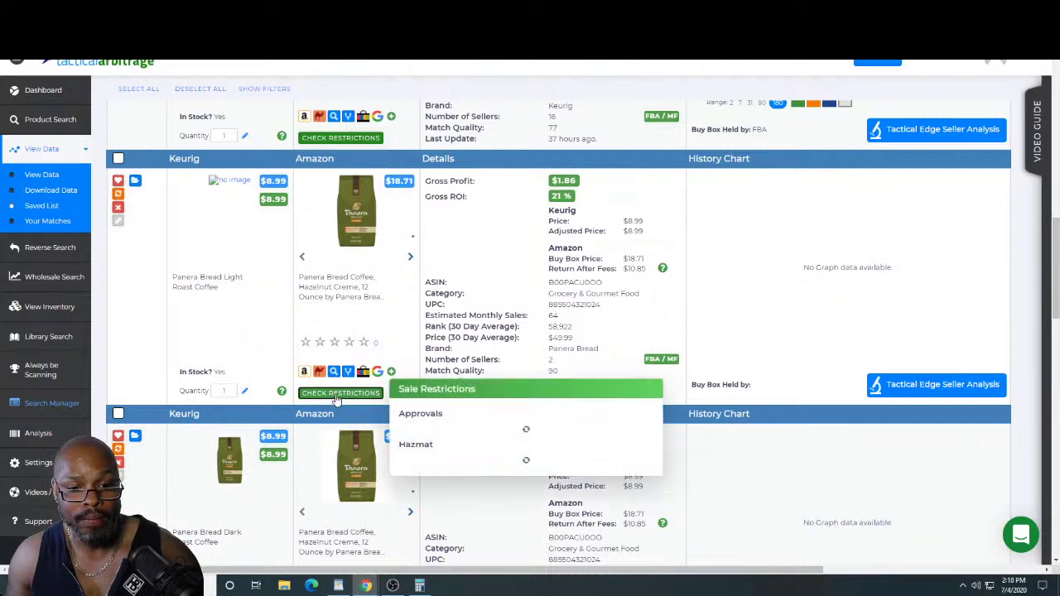
click(337, 332)
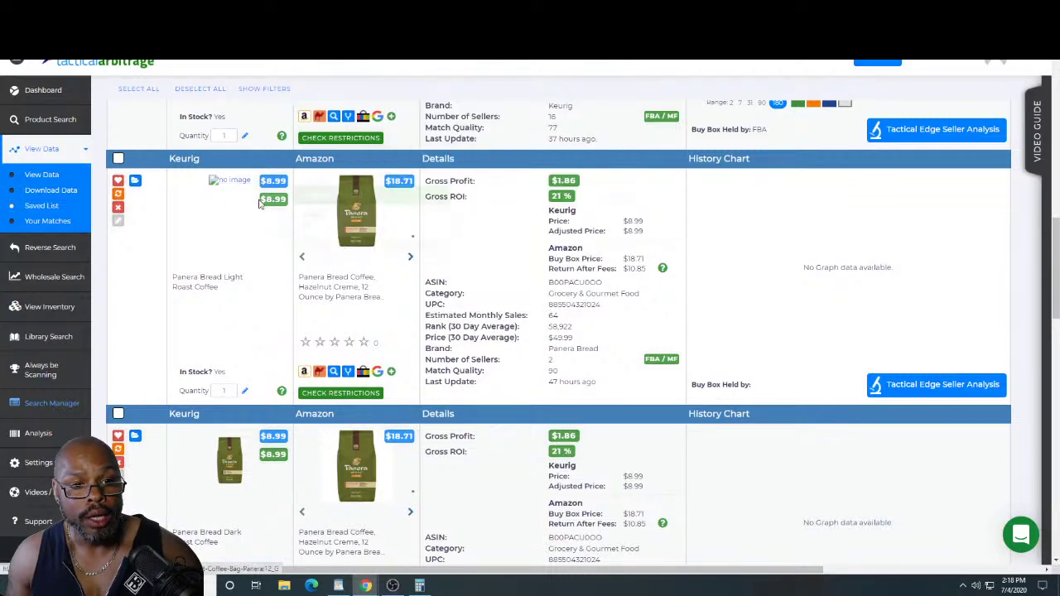
mouse_move(272, 205)
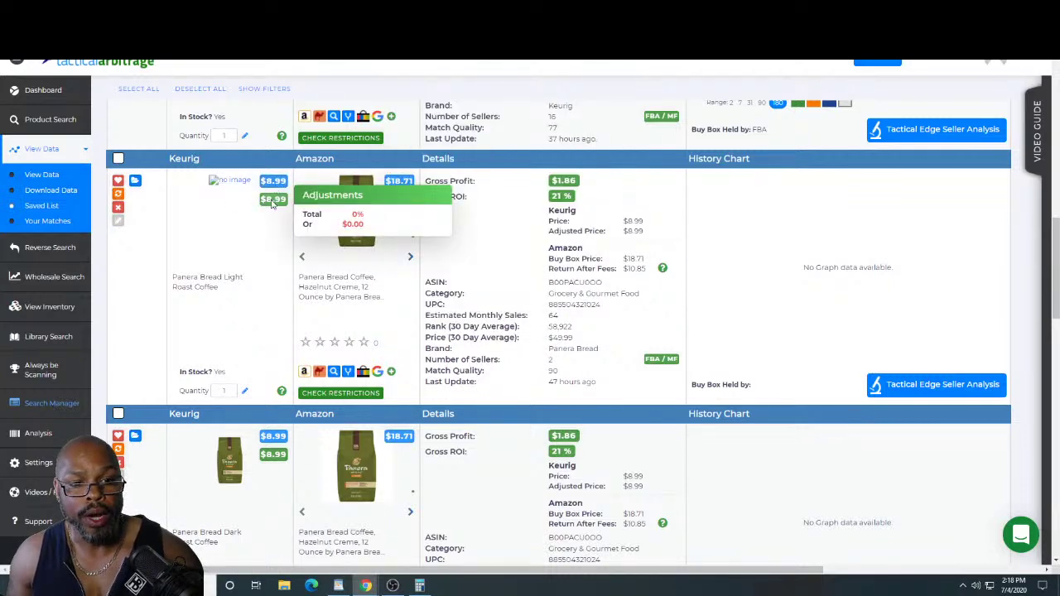
Step: Open the Panera Bread Light Roast Coffee product page at Keurig and choose the one-time purchase option
click(213, 282)
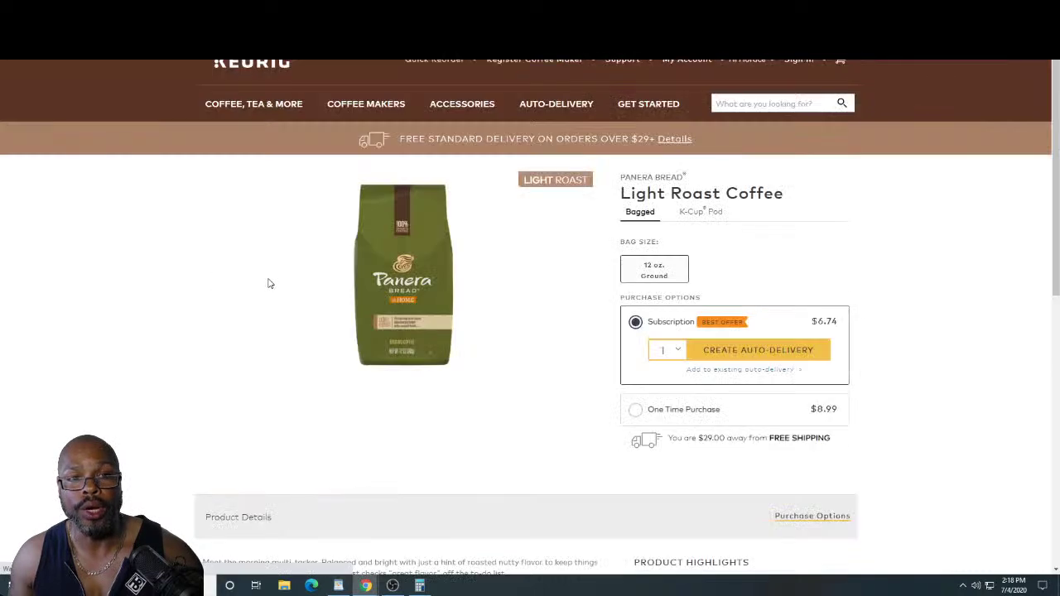
scroll(831, 329, down, 1)
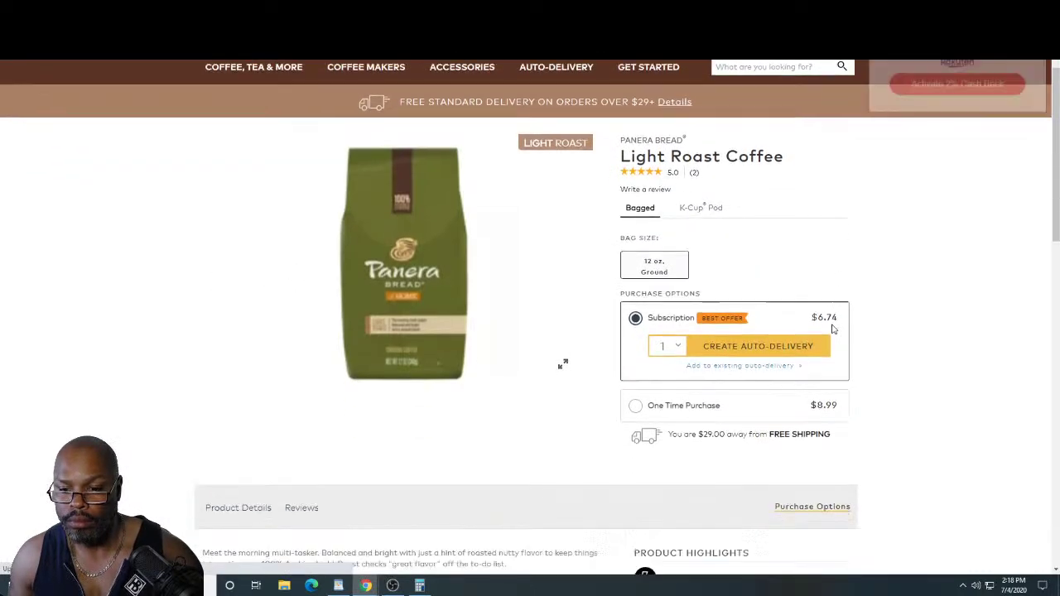
click(635, 355)
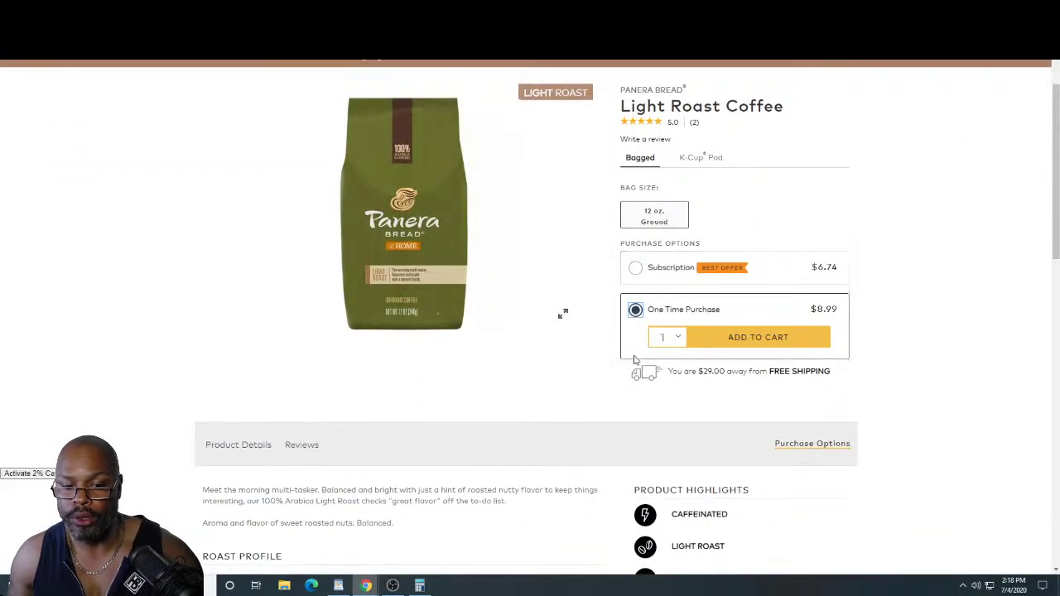
Step: Calculate the Panera coffee's one-time price of 8.99 minus 20 percent in the Calculator
click(422, 585)
click(397, 386)
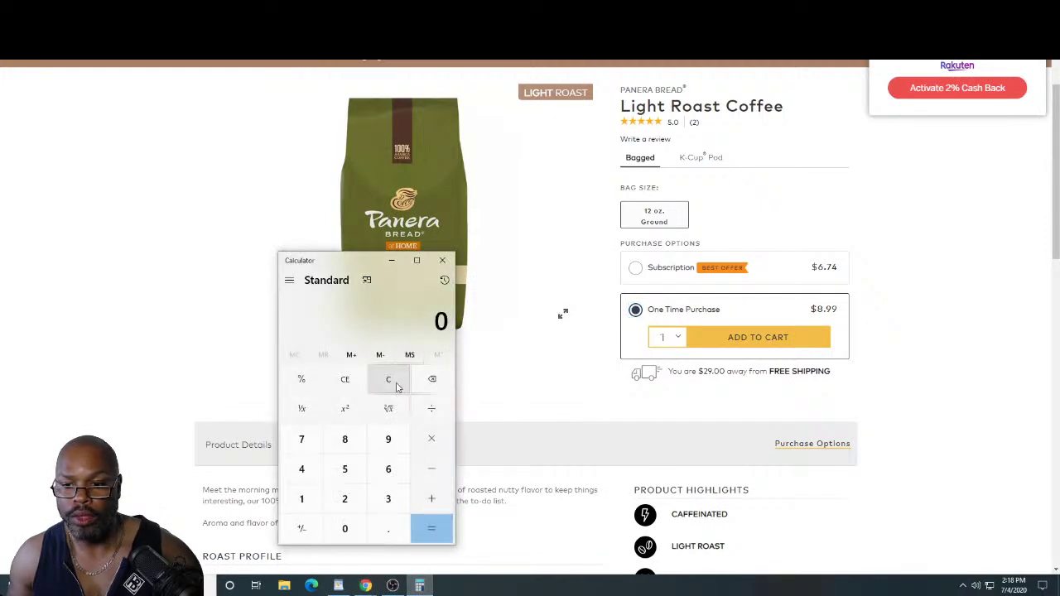
text(8.)
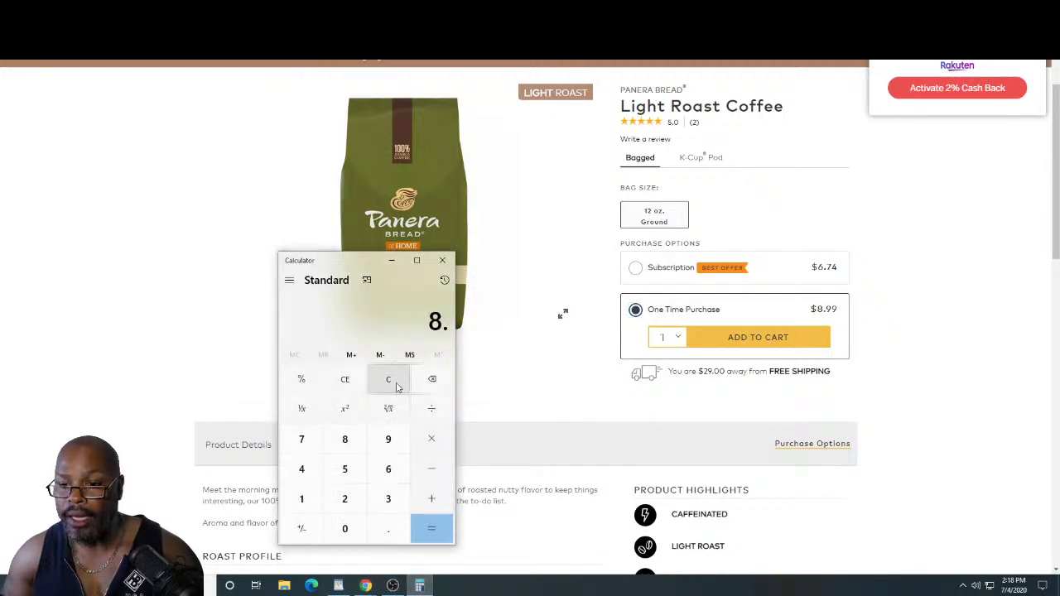
text(99)
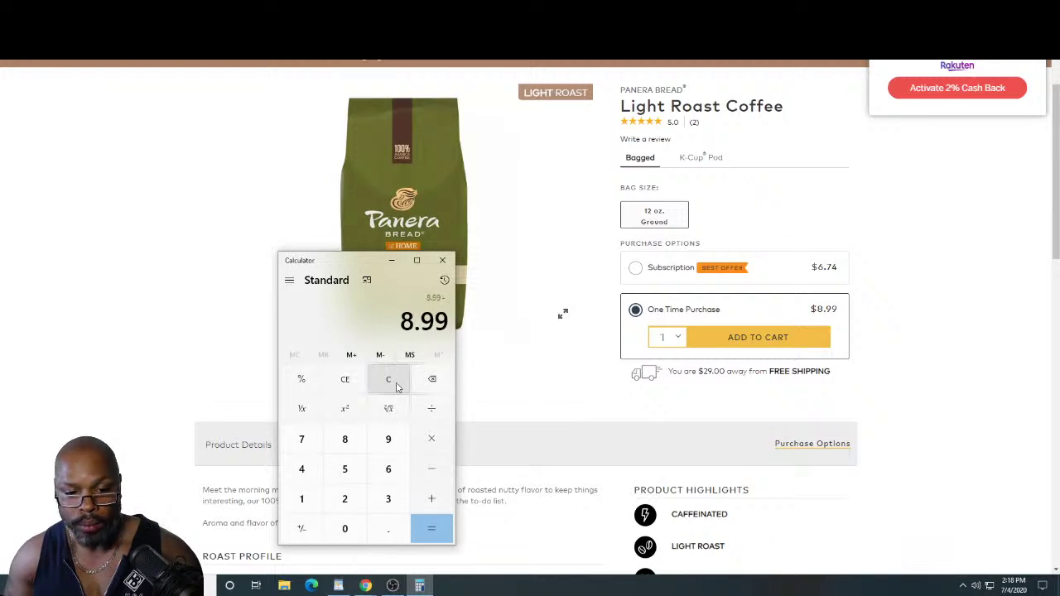
click(344, 498)
click(344, 529)
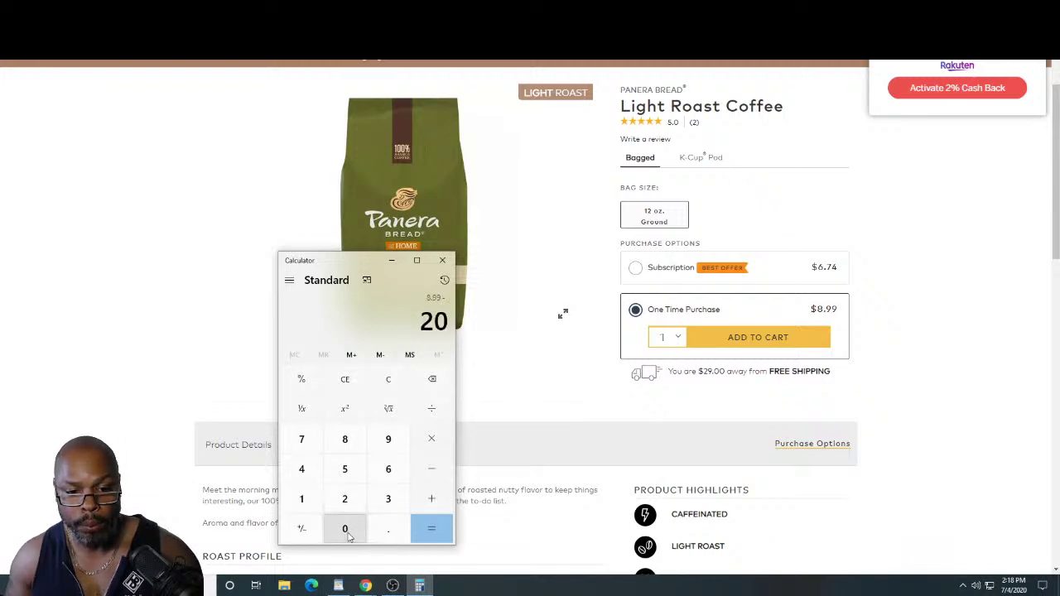
click(302, 379)
click(428, 535)
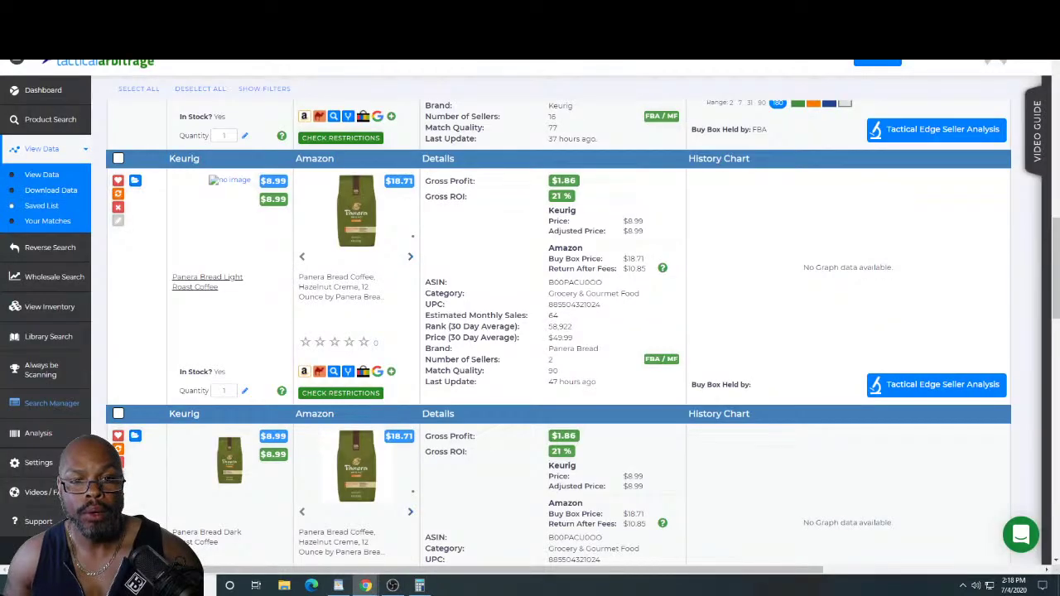
Step: Open the Amazon listing of the matched Panera Bread Hazelnut Creme coffee and load that product in Tactical Edge
click(340, 291)
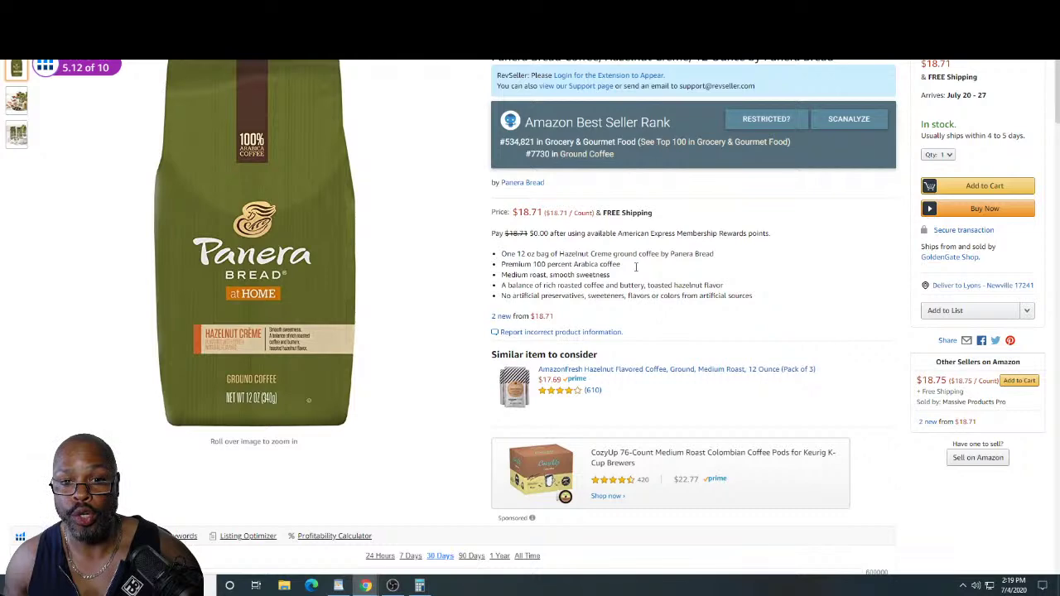
scroll(646, 266, up, 2)
scroll(663, 269, down, 1)
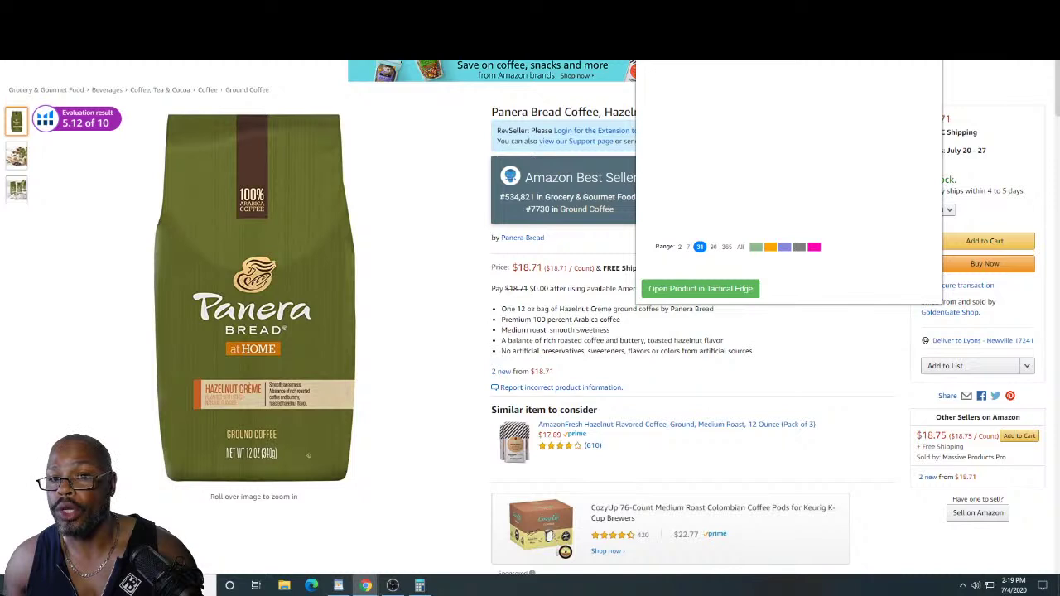
click(697, 290)
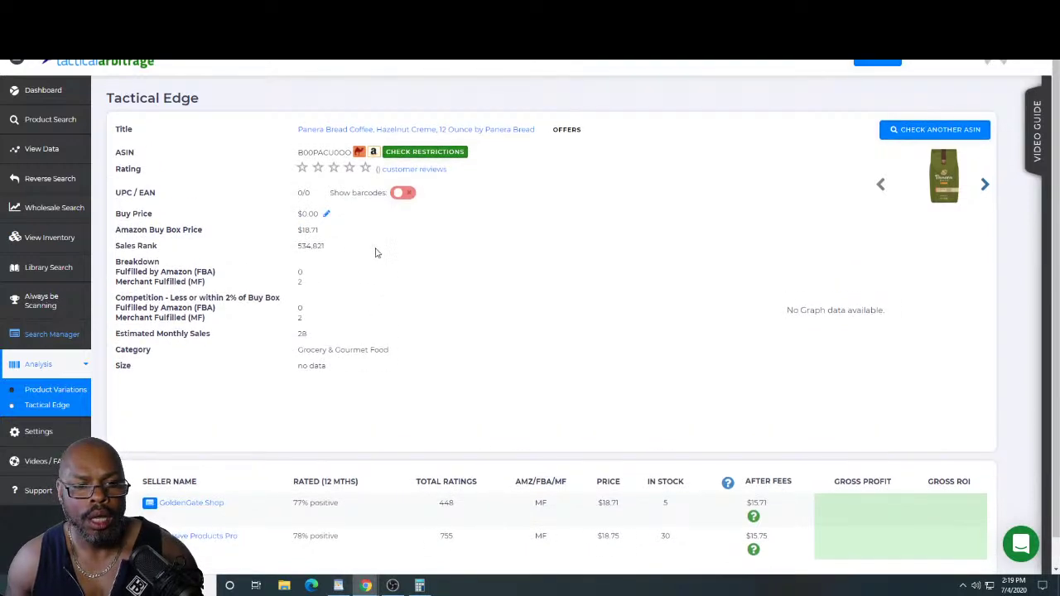
Step: Set the Panera coffee's buy price in Tactical Edge to 7.19, the discounted cost from the Calculator
click(420, 585)
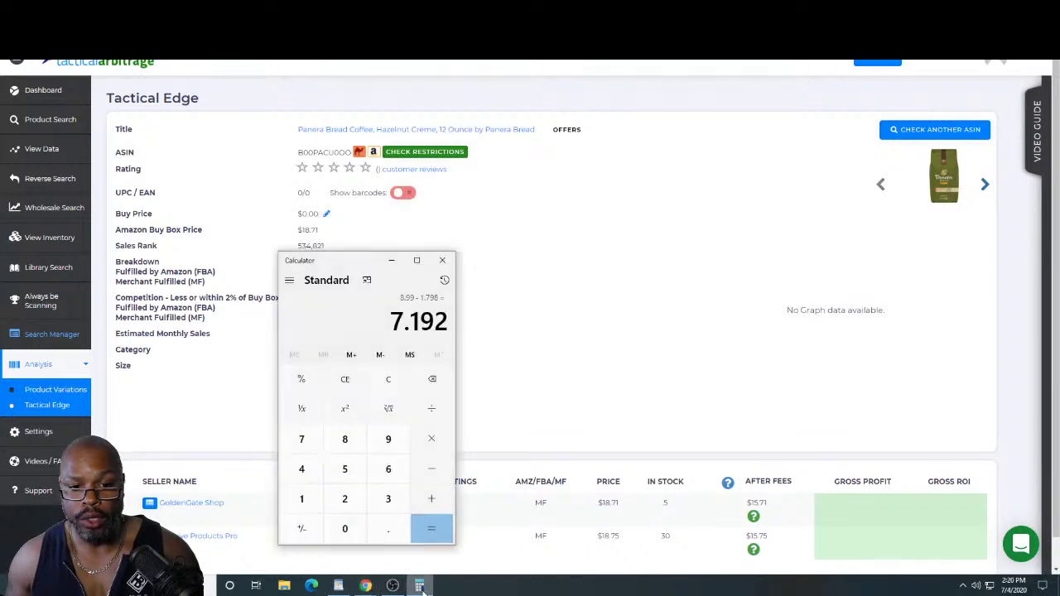
click(508, 222)
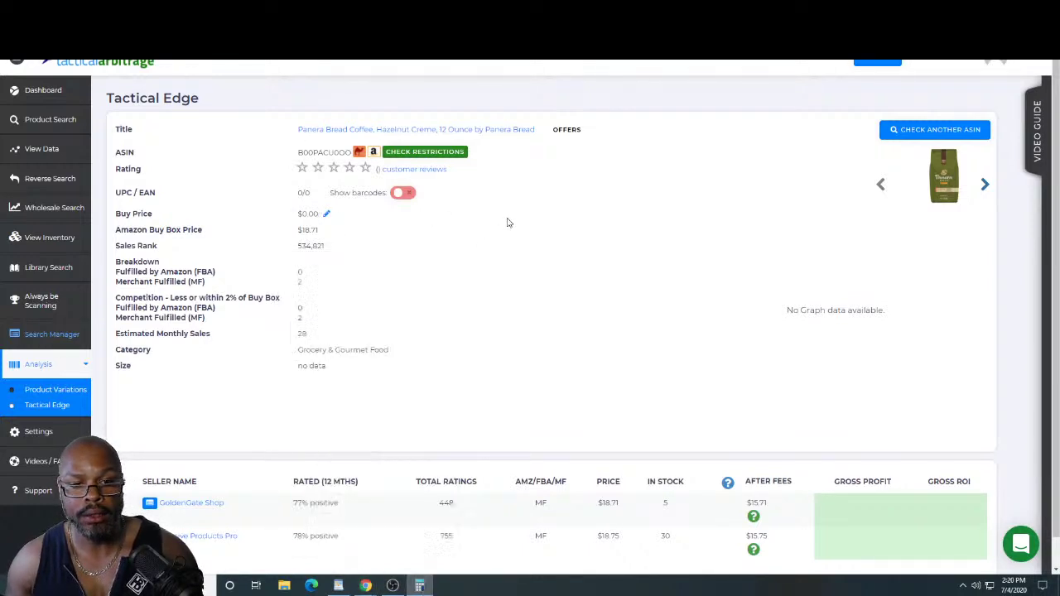
click(326, 214)
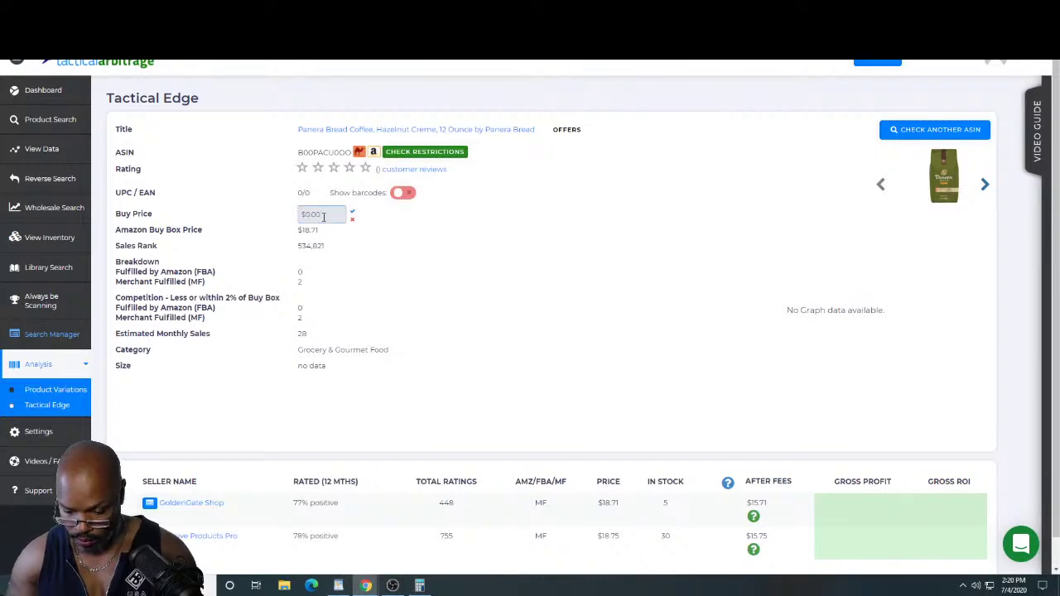
key(BackSpace)
text(7.19)
click(352, 212)
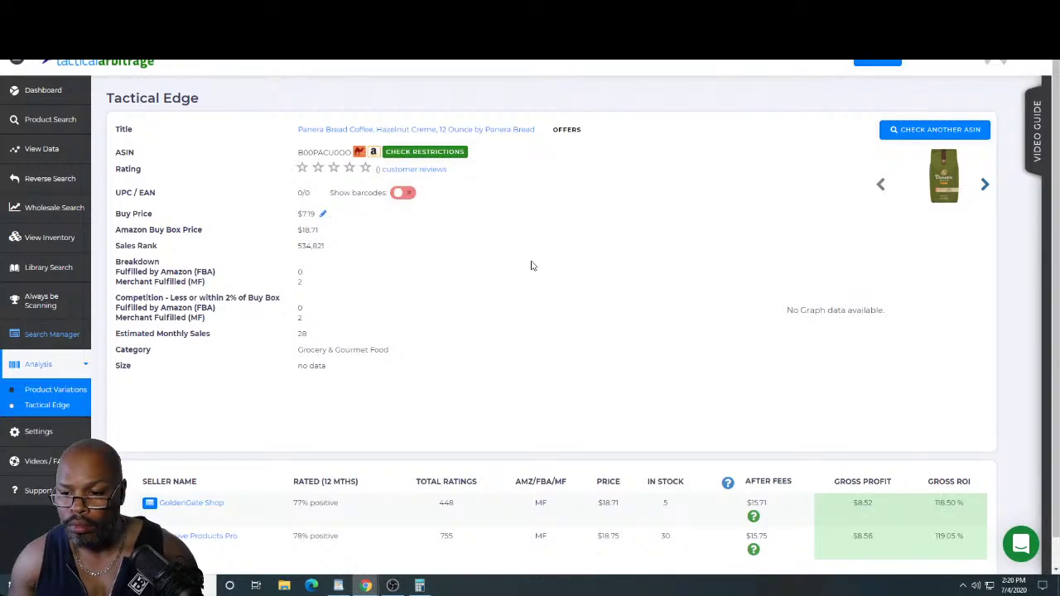
Step: Review the after-fee amounts, gross profit and ROI for each seller of the Panera coffee, and return to its Amazon listing
scroll(588, 317, down, 1)
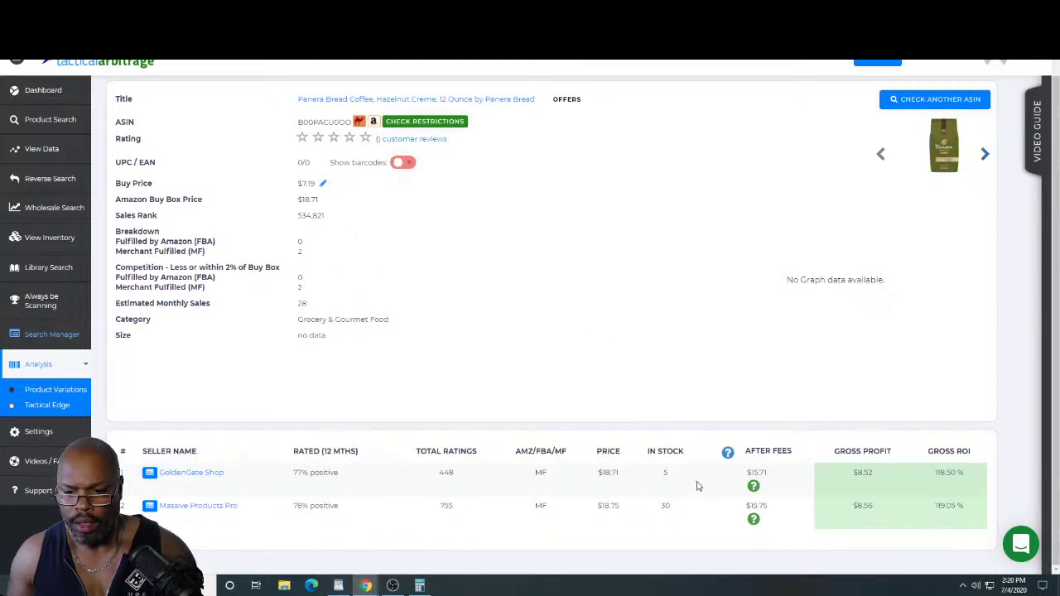
mouse_move(755, 487)
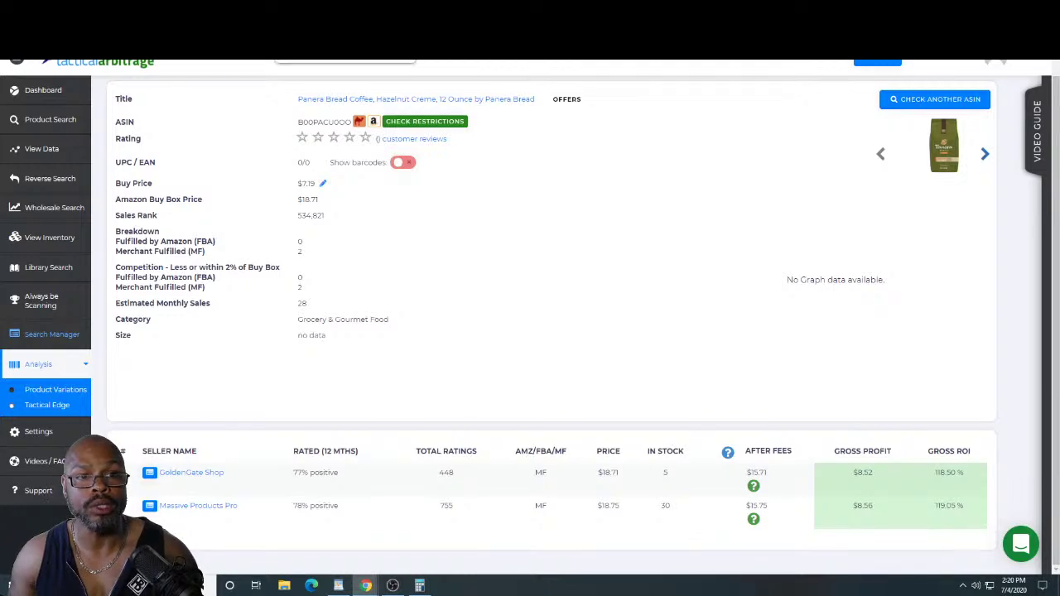
click(289, 58)
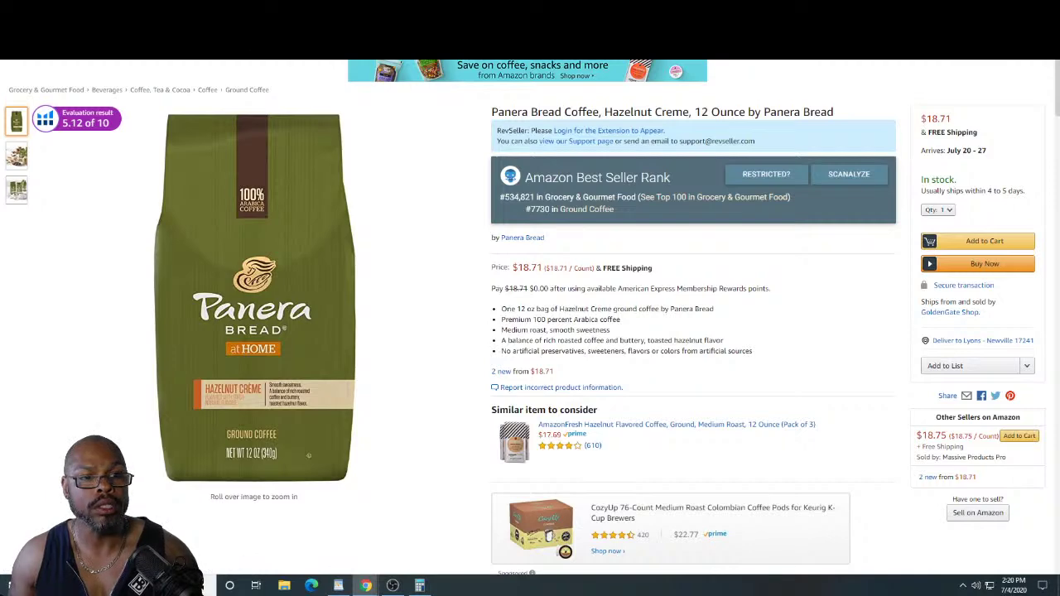
right_click(217, 62)
click(256, 97)
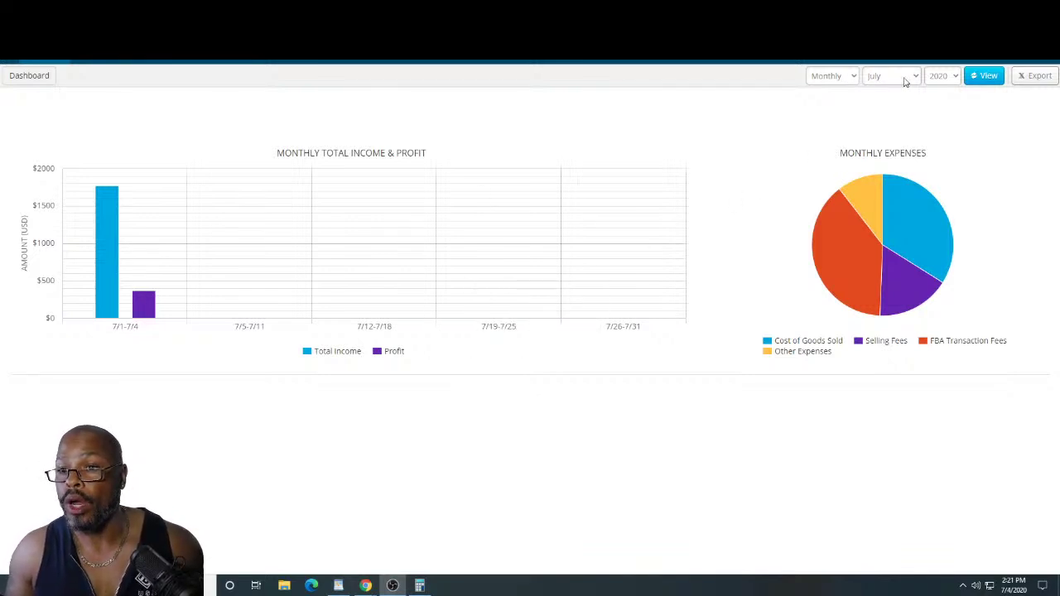
Step: Show the dashboard's income, profit and expense charts as a quarterly report for Q2 of 2020
click(845, 82)
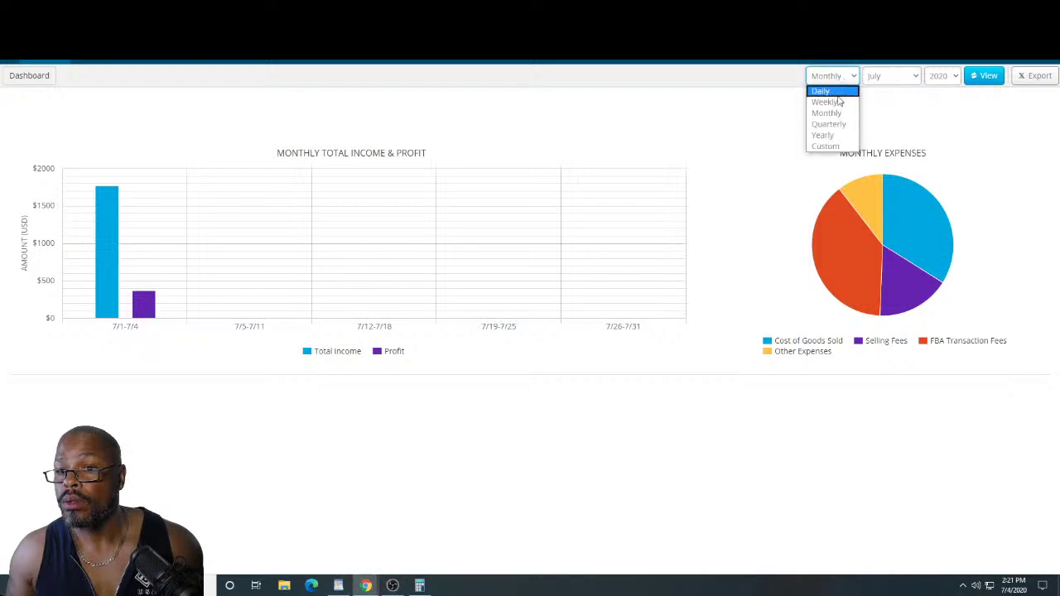
click(837, 121)
click(946, 76)
click(947, 101)
click(991, 83)
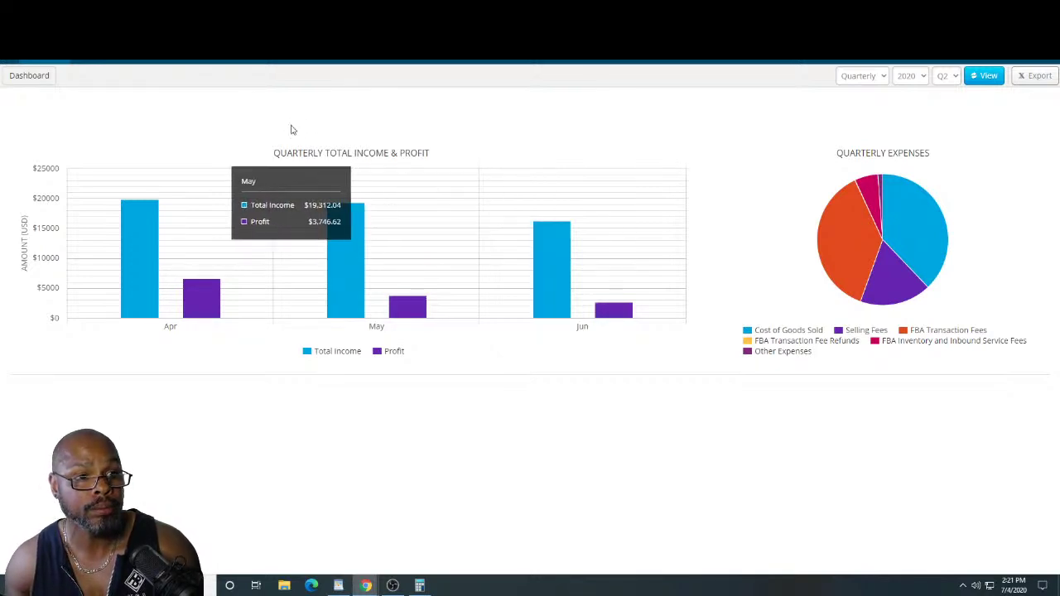
mouse_move(109, 64)
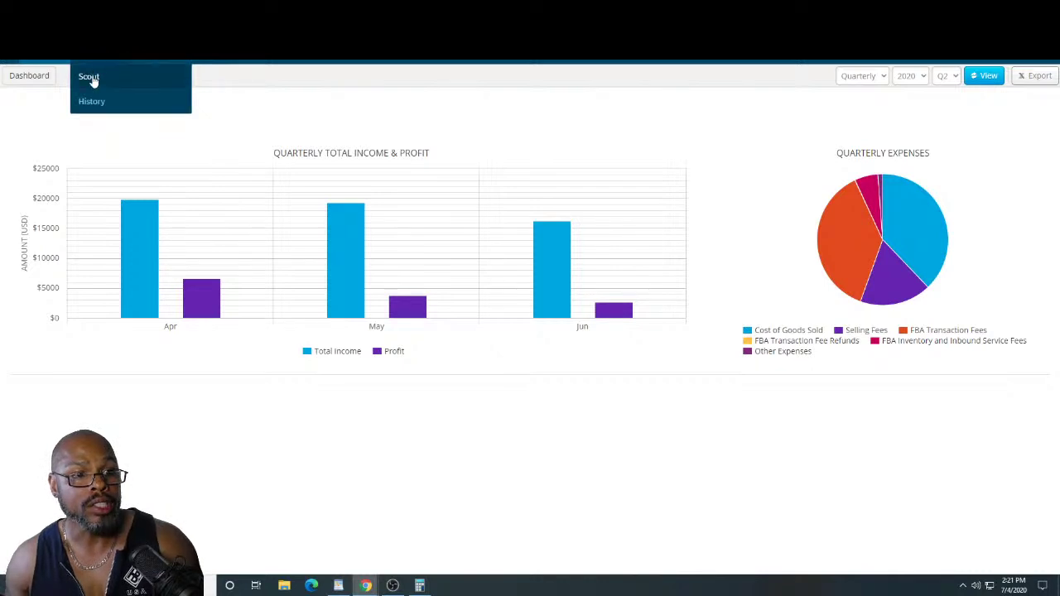
Step: Look up the Panera Bread Hazelnut Creme coffee in Scout by its copied ASIN B00PACU0OO and check its Amazon listing
click(91, 77)
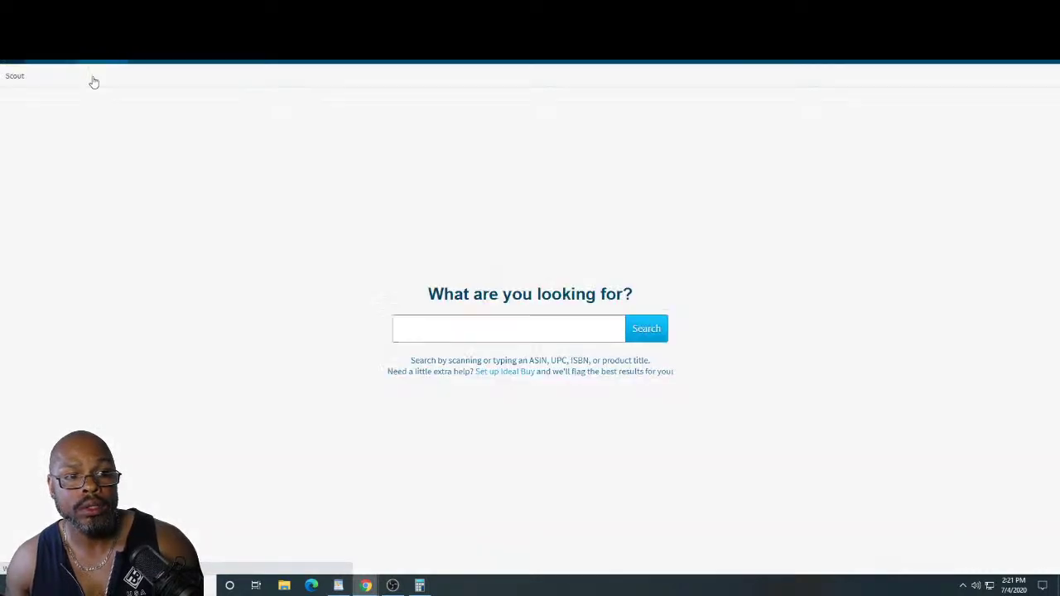
click(431, 323)
right_click(433, 323)
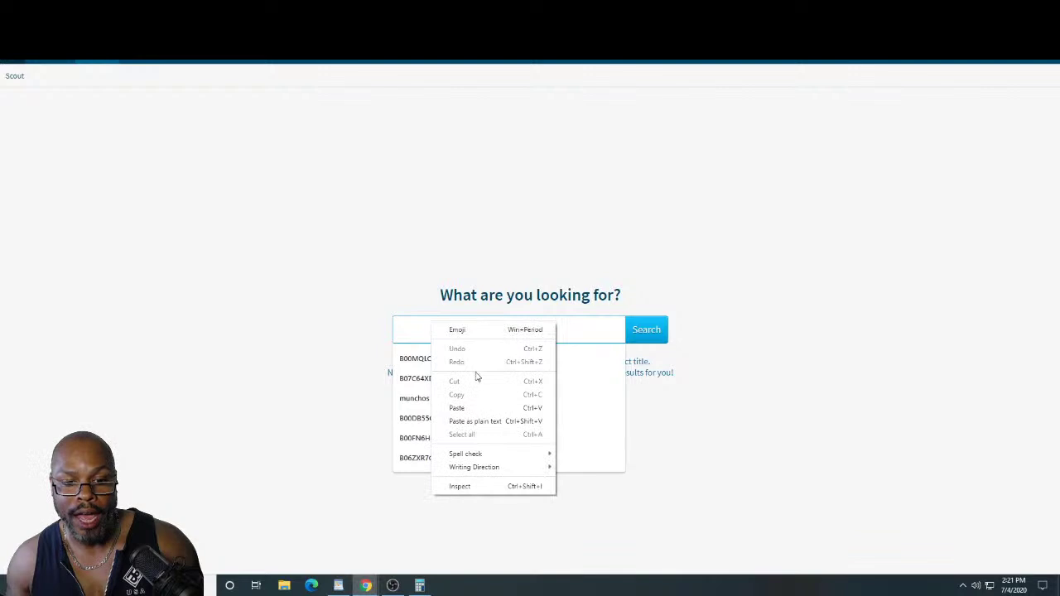
click(491, 409)
click(660, 338)
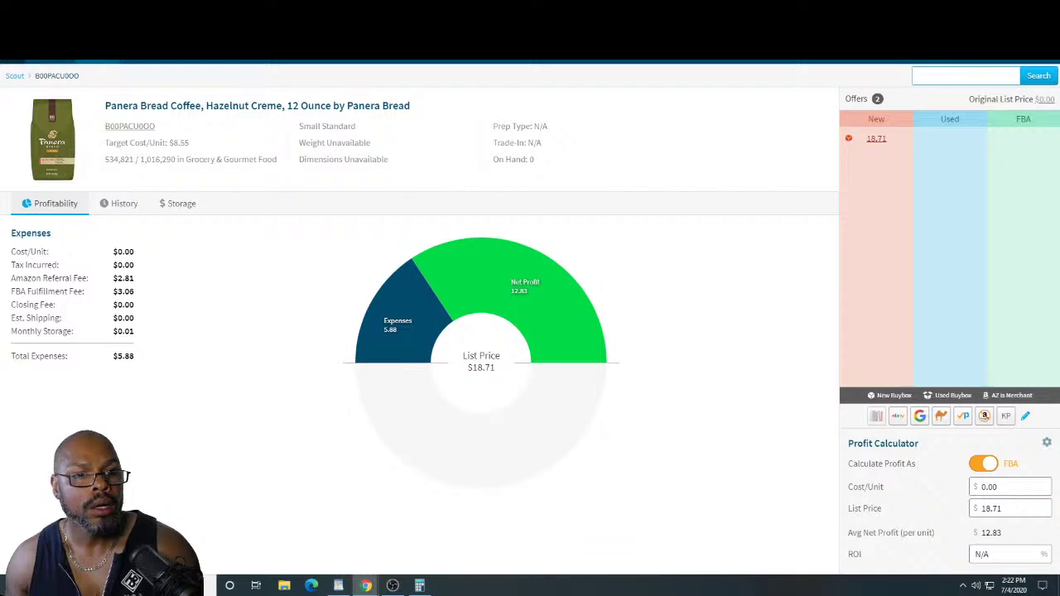
key(ctrl+Tab)
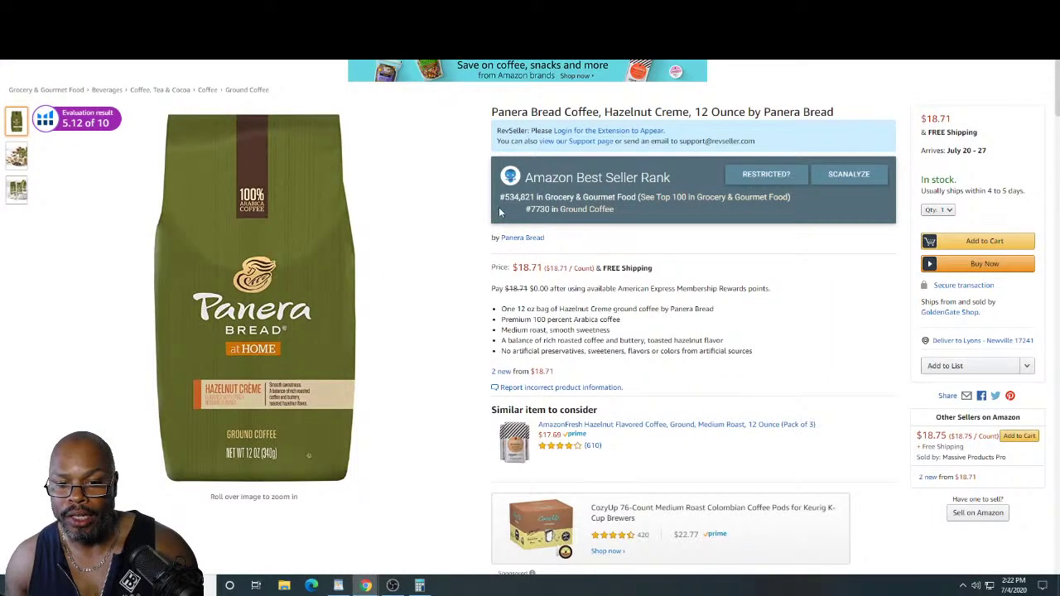
scroll(499, 208, down, 1)
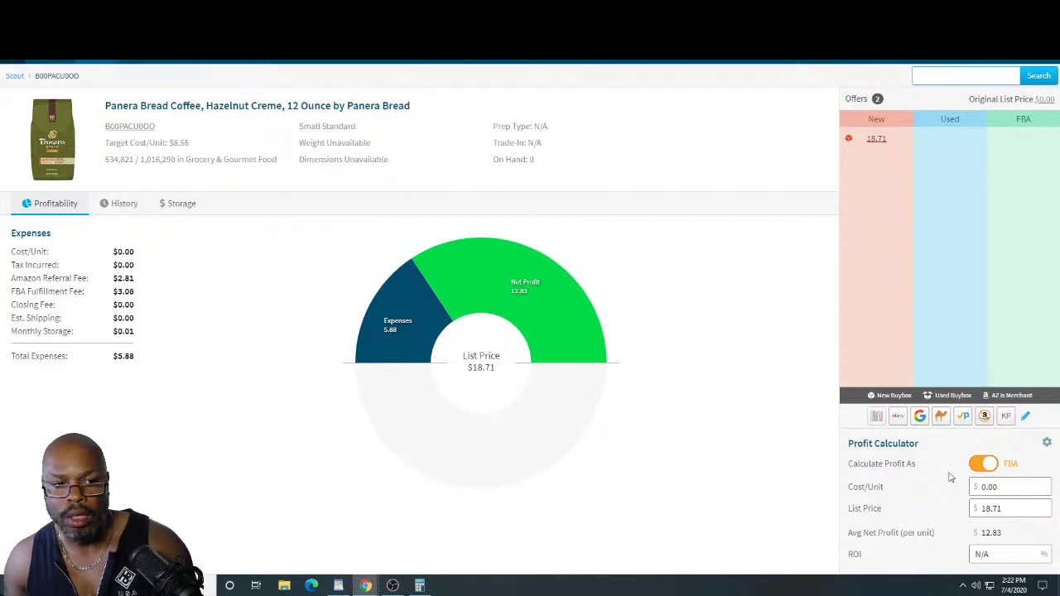
Step: Set the coffee's list price to 20.99 and its cost per unit to 7.19, the discounted Calculator amount, in the Profit Calculator
double_click(1006, 511)
text(20)
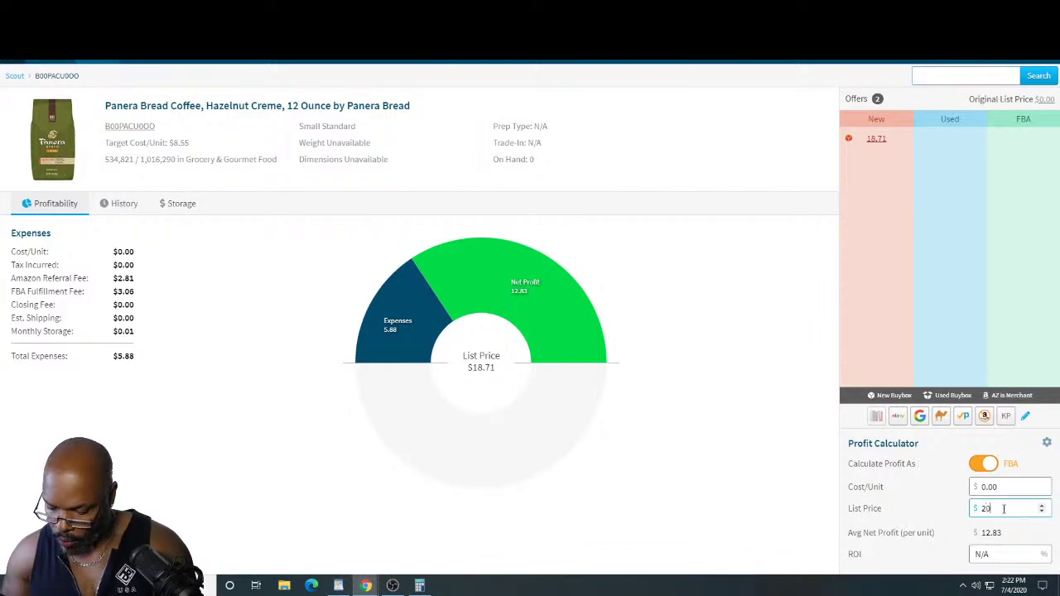
text(.01)
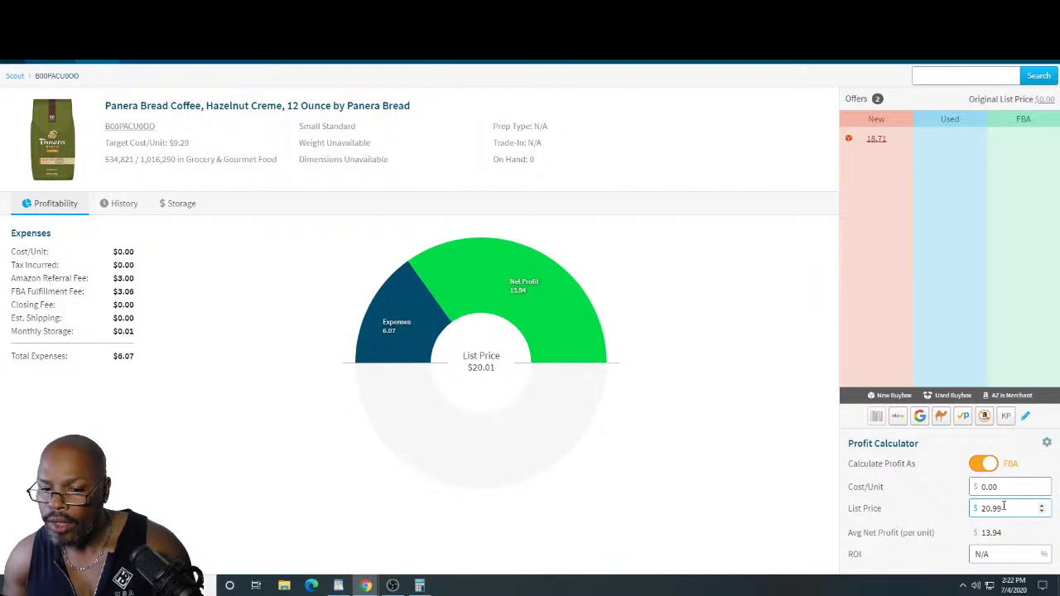
click(420, 585)
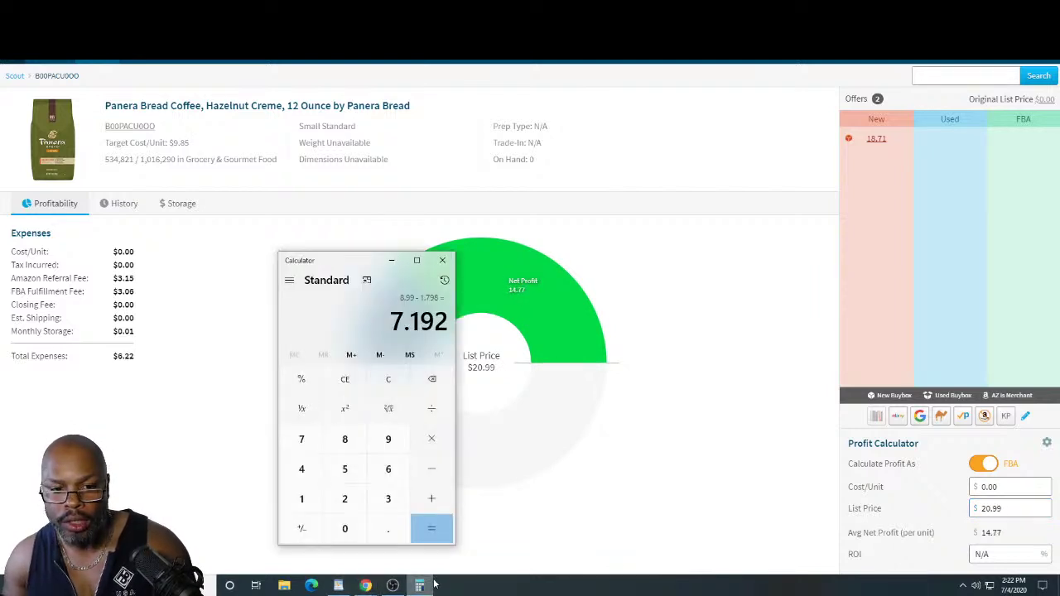
click(1010, 486)
text(7.19)
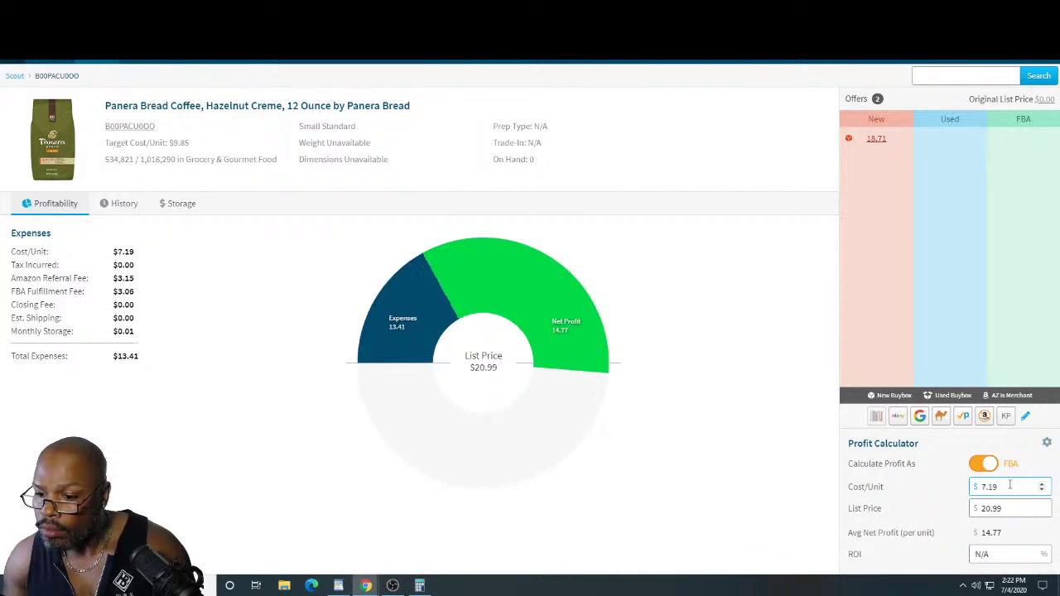
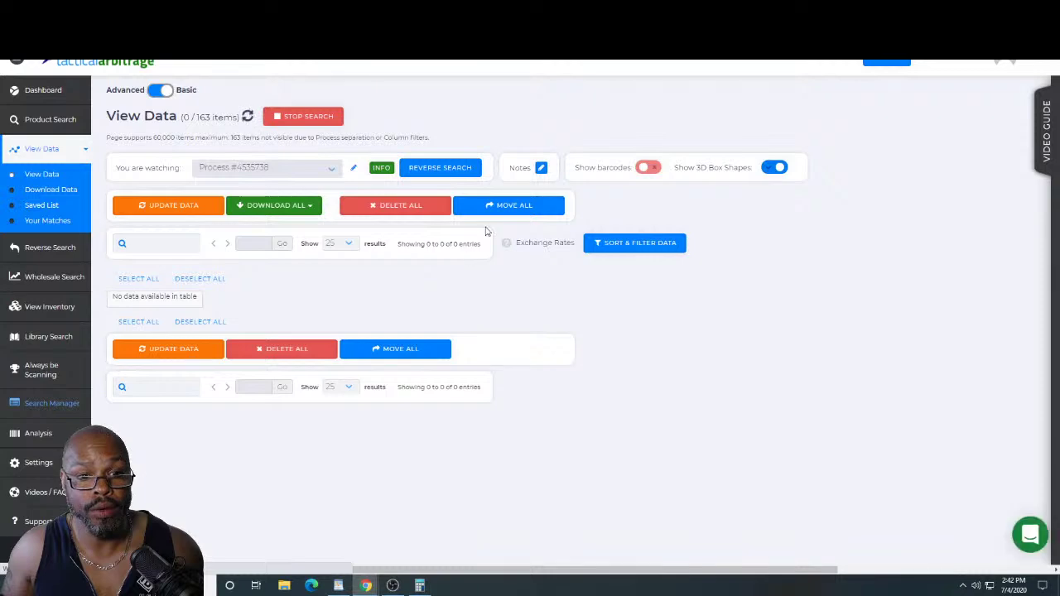
click(635, 242)
click(553, 259)
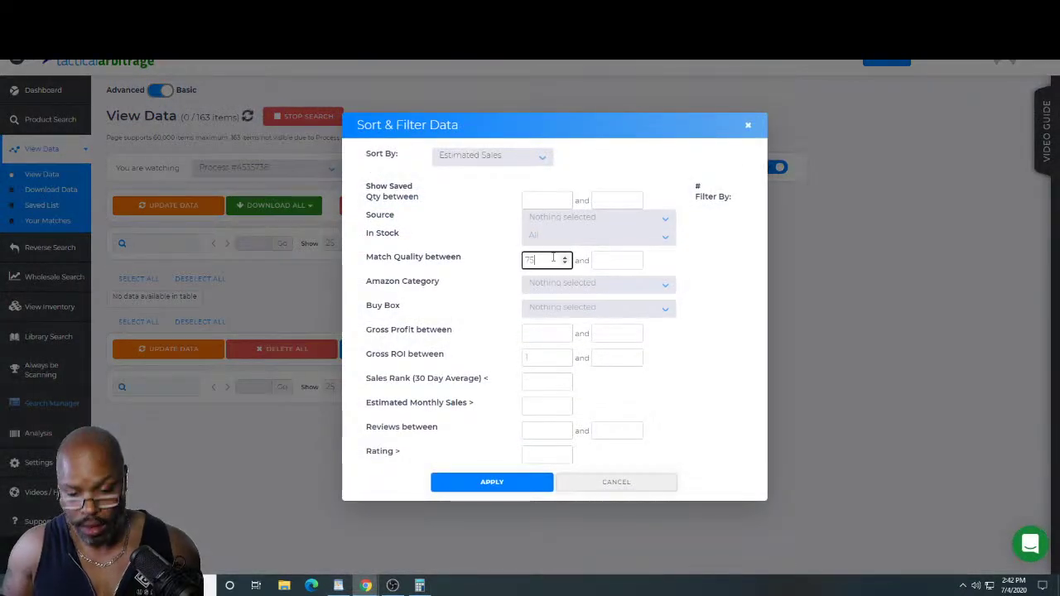
key(BackSpace)
key(BackSpace)
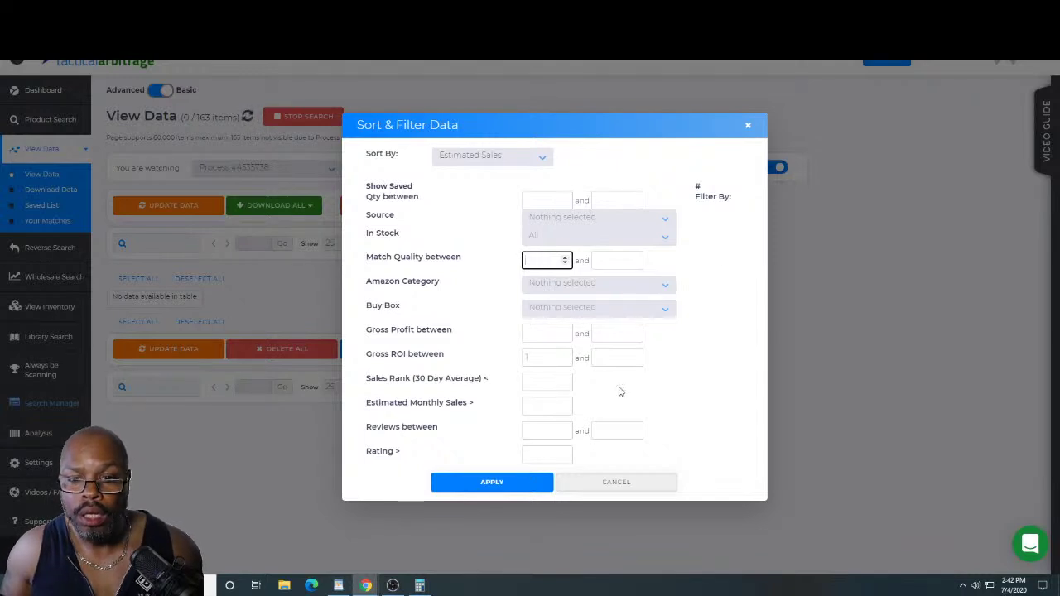
click(646, 220)
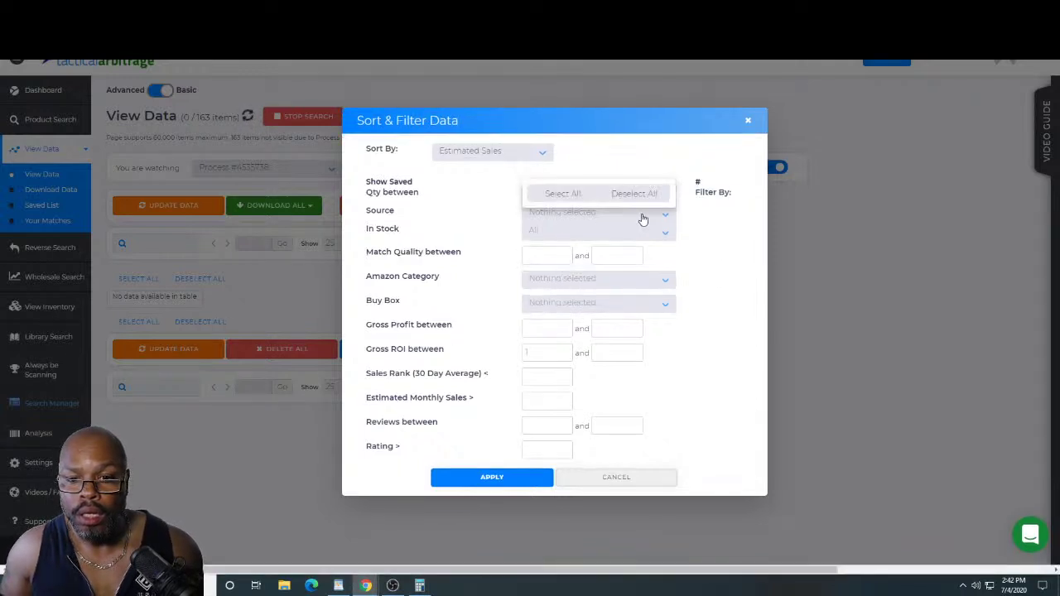
click(748, 123)
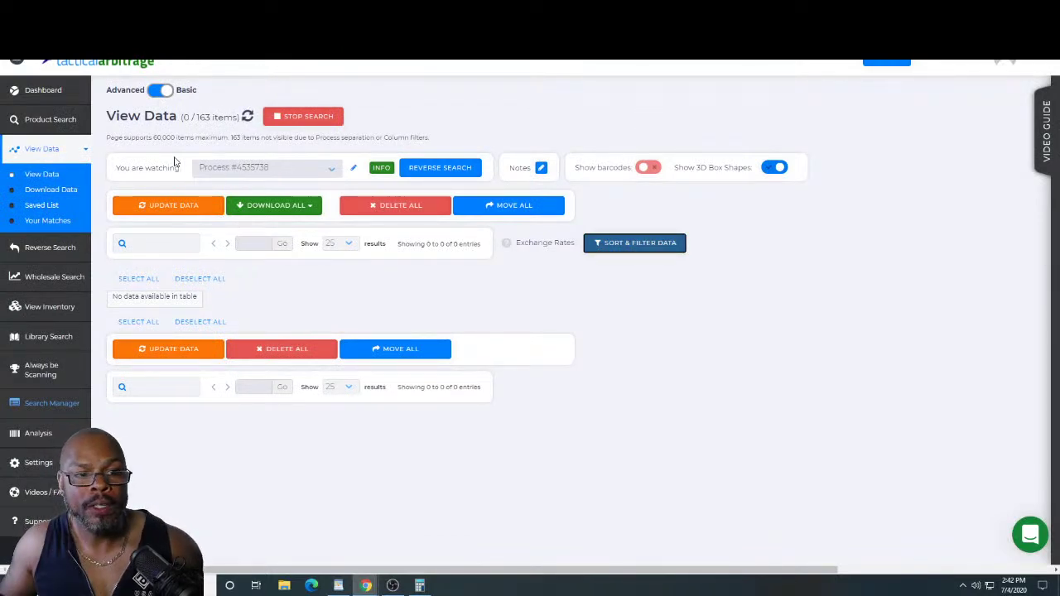
Step: Display the results of all searches in View Data and open the source selection of their sort and filter settings
click(44, 174)
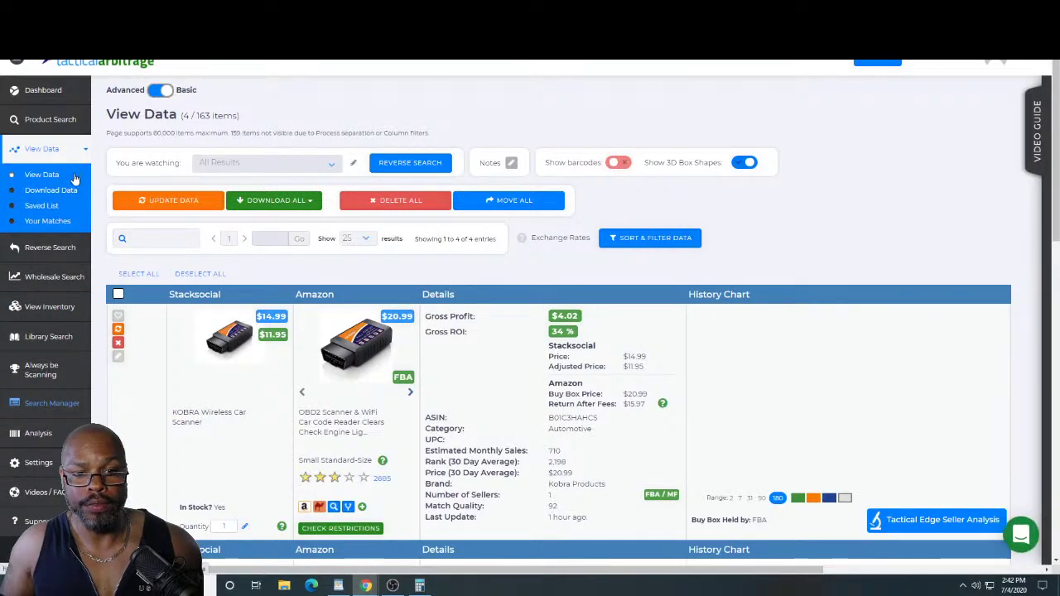
click(667, 240)
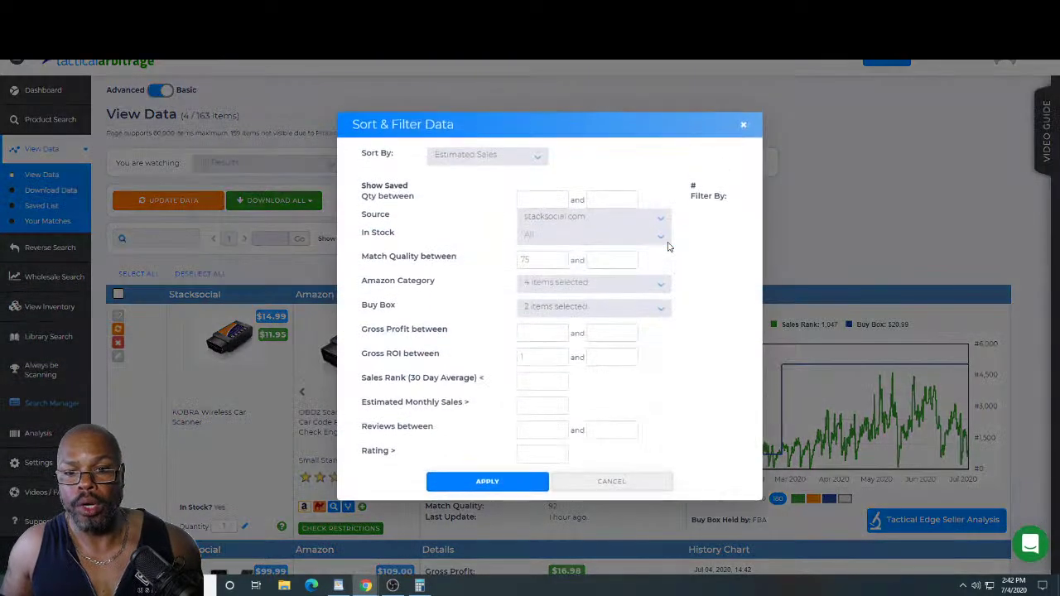
click(638, 224)
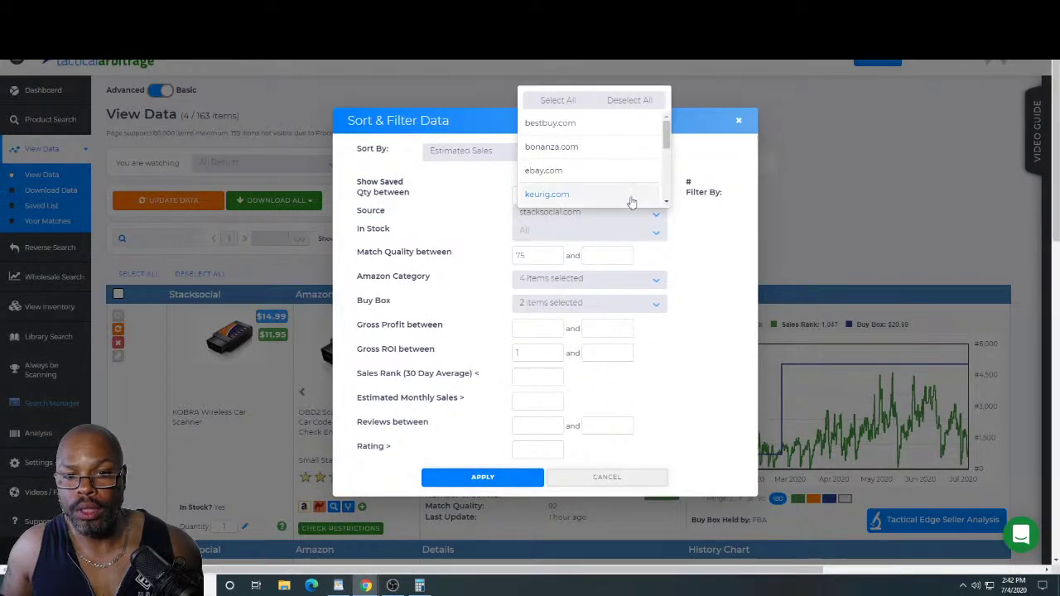
Step: Select keurig.com and stacksocial.com as the source sites in the data filter
scroll(632, 207, down, 3)
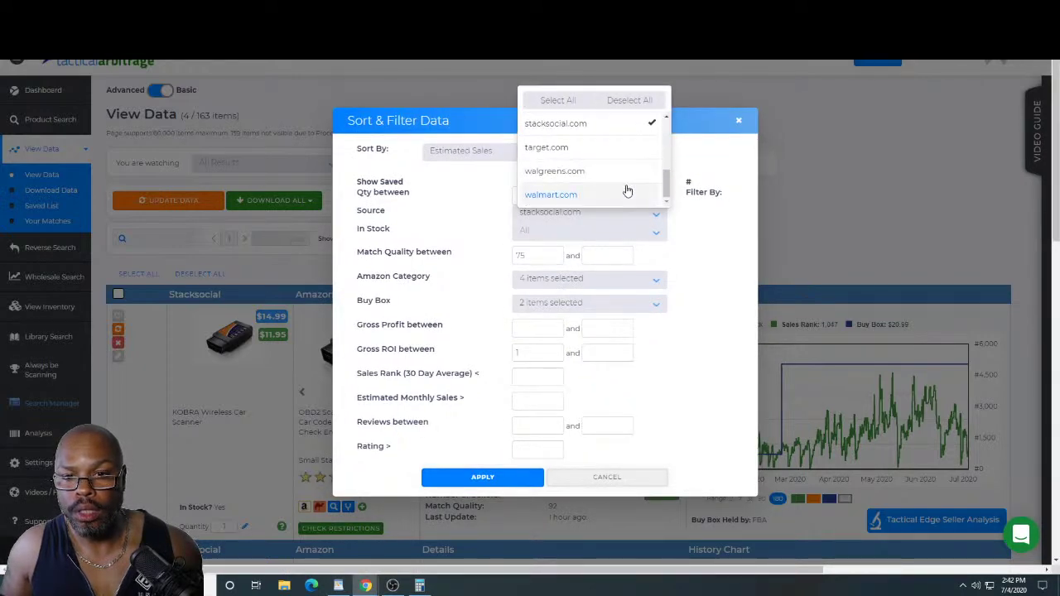
scroll(627, 186, up, 5)
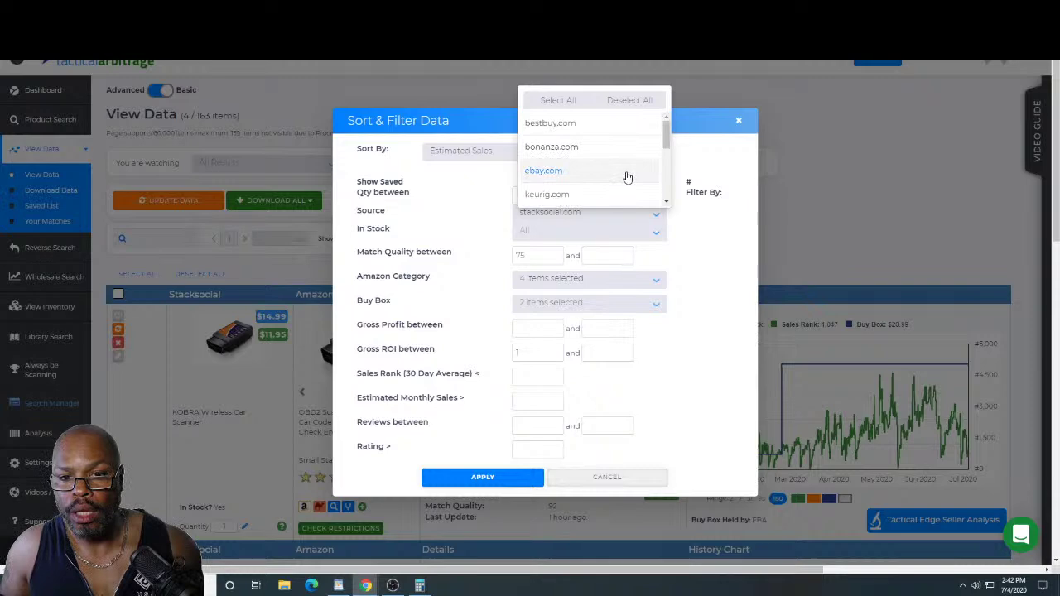
scroll(627, 174, down, 5)
click(646, 122)
scroll(639, 158, down, 3)
scroll(634, 153, up, 5)
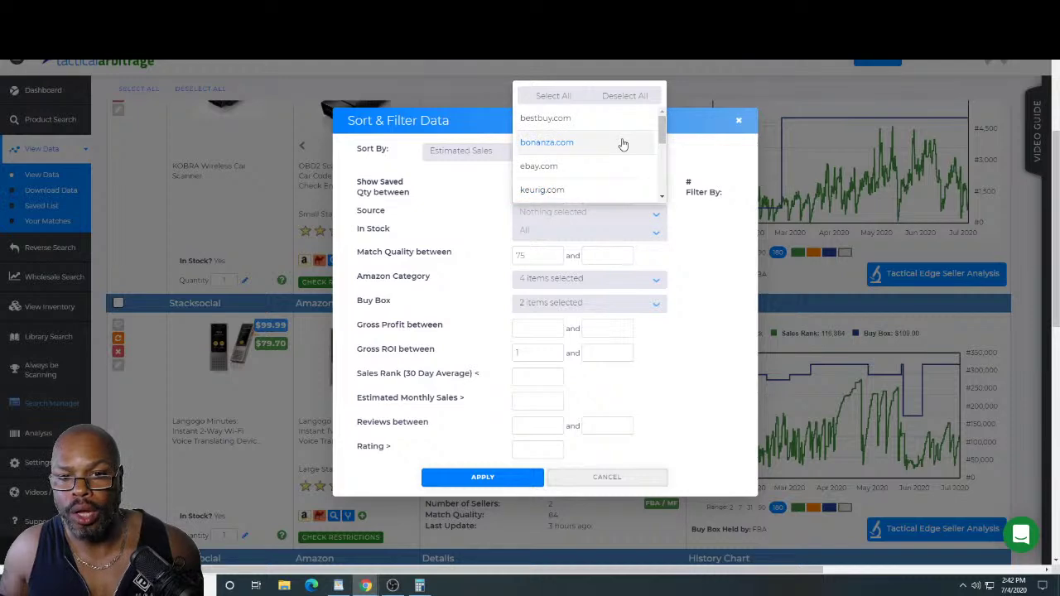
scroll(623, 145, down, 2)
click(616, 141)
scroll(616, 141, down, 3)
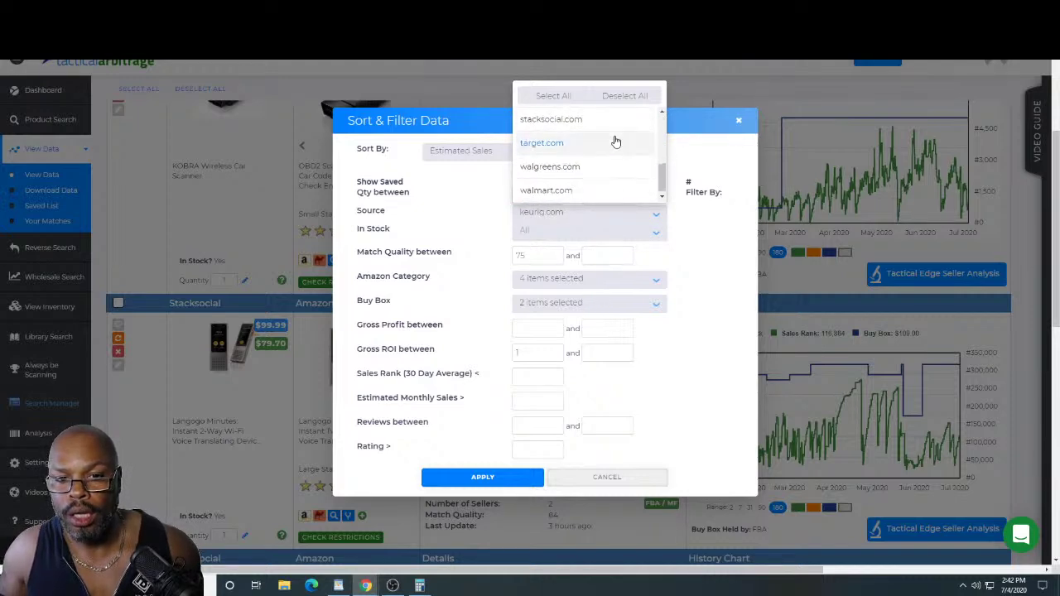
click(615, 122)
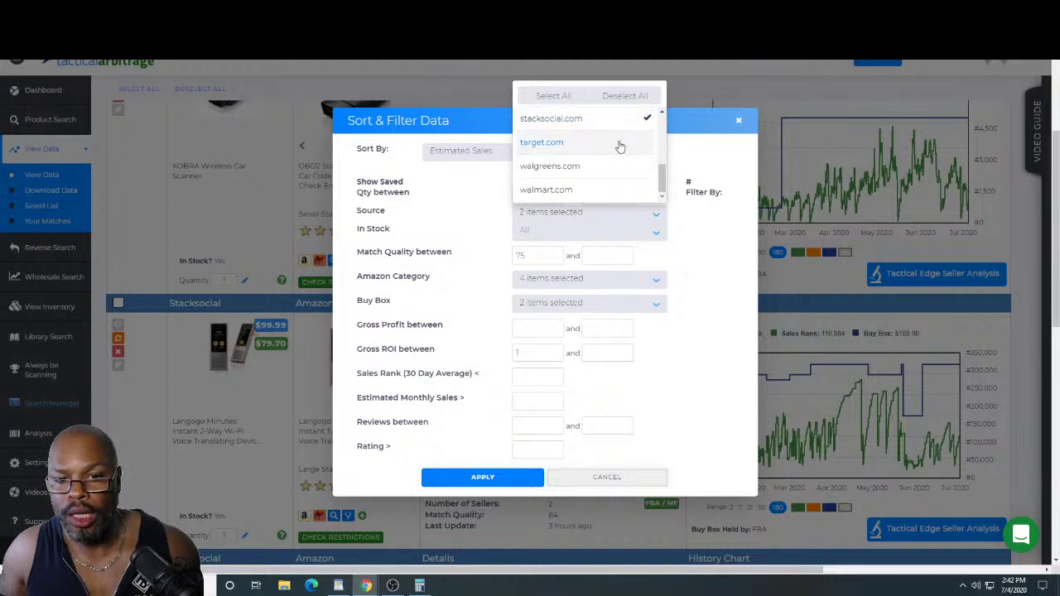
scroll(619, 146, up, 4)
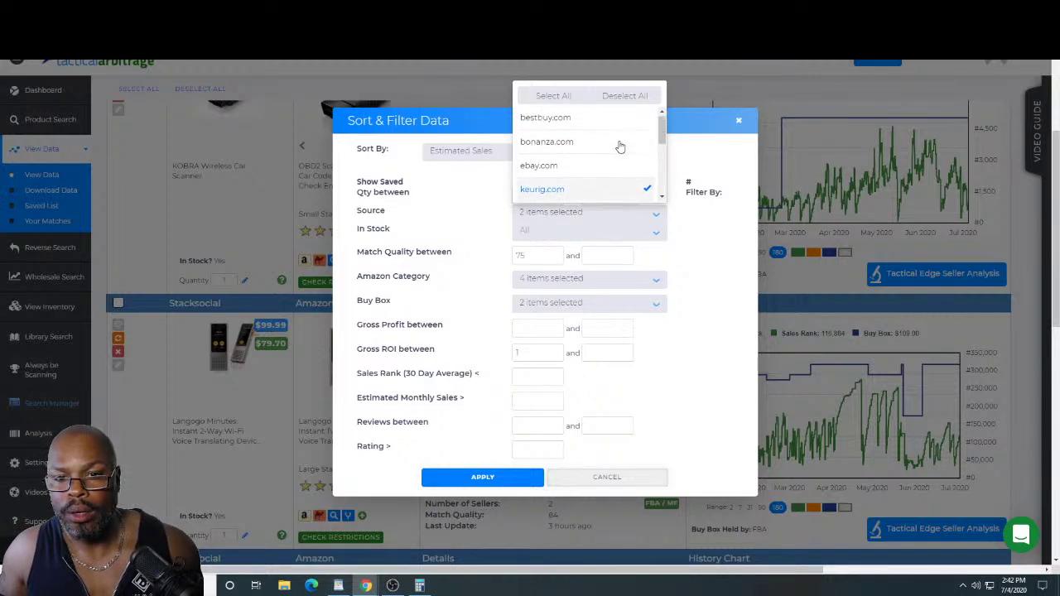
Step: Check the searches in Search Manager, and select all source sites in the View Data filter
scroll(619, 146, up, 1)
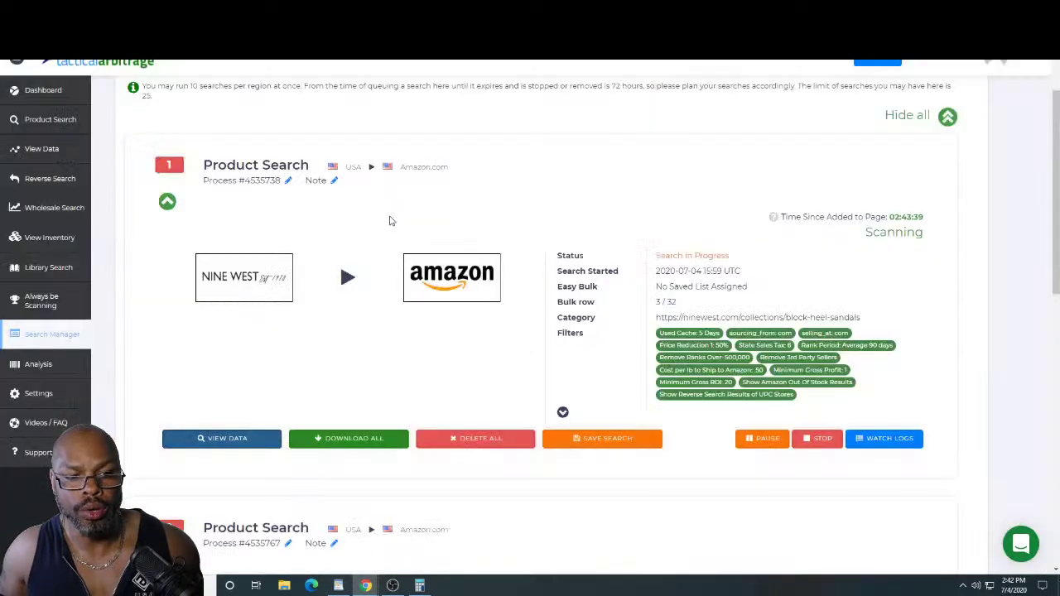
scroll(384, 209, down, 5)
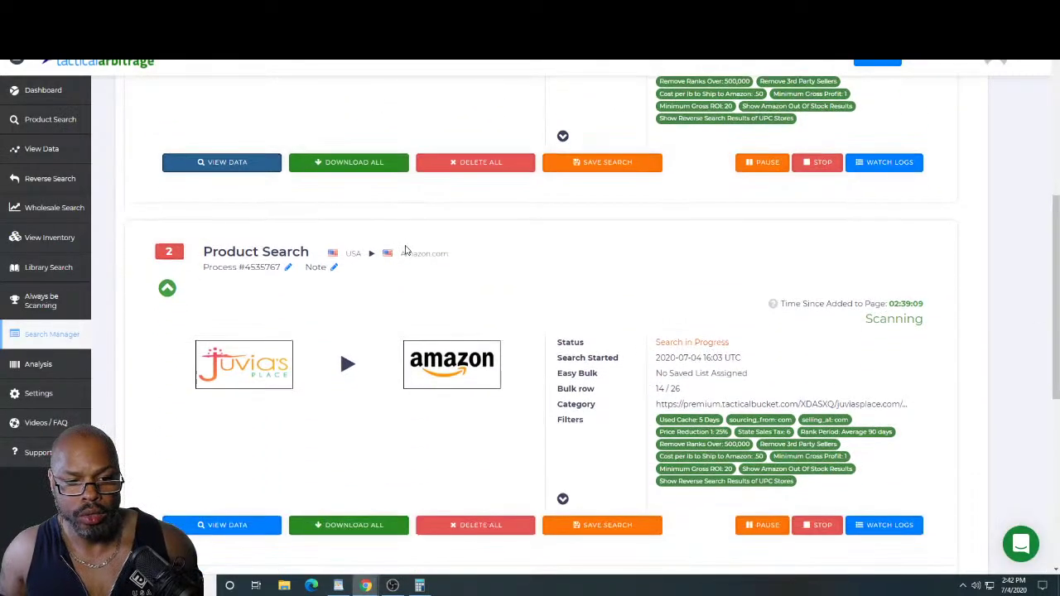
scroll(414, 252, down, 5)
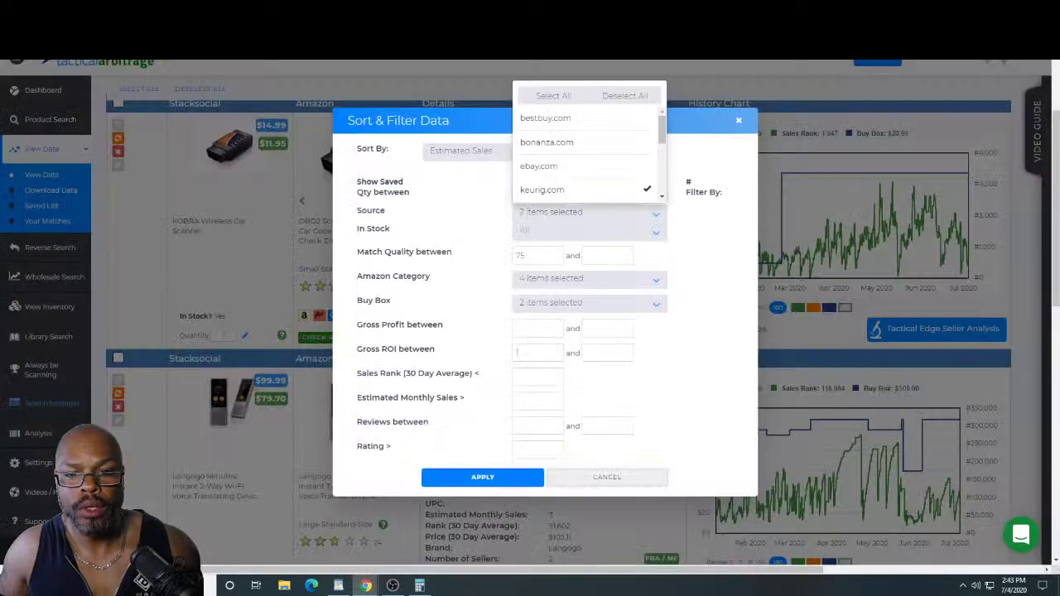
drag(662, 131, 662, 193)
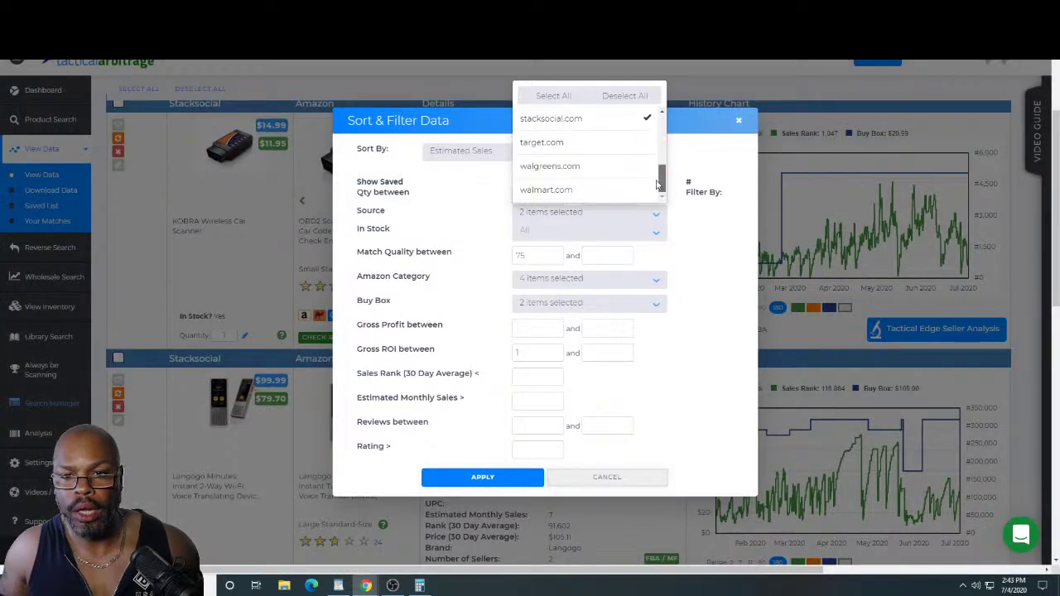
click(552, 96)
scroll(607, 183, down, 3)
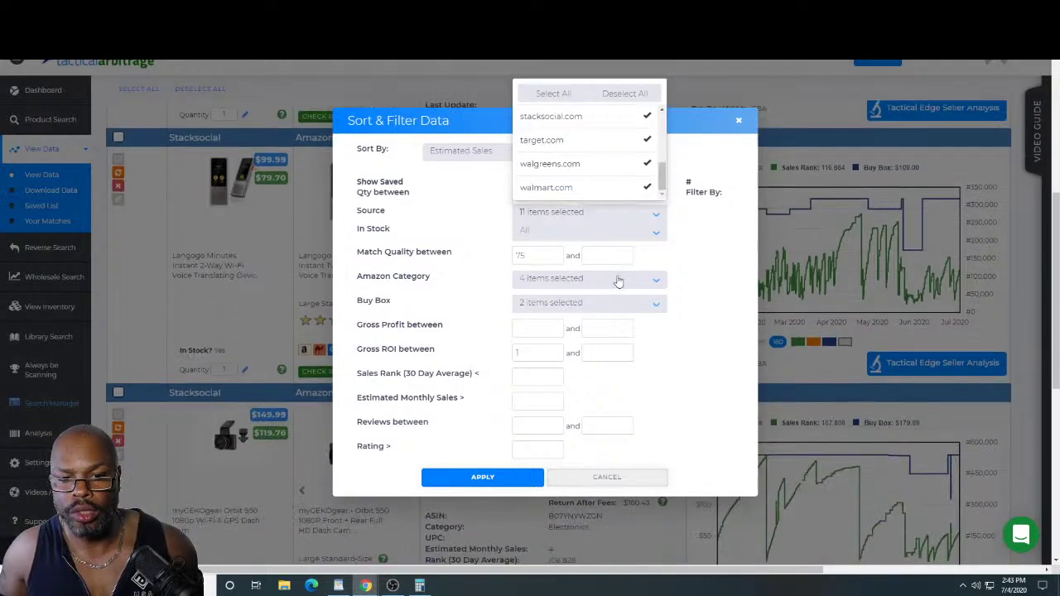
Step: Clear the minimum match quality, select all Amazon categories, and apply the filter to the results
click(531, 258)
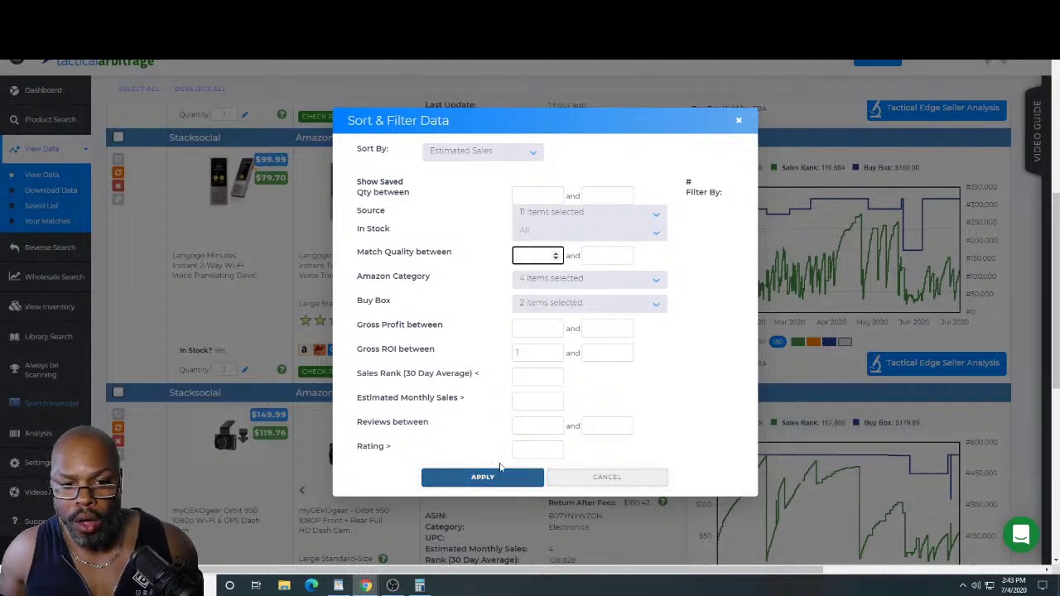
click(623, 281)
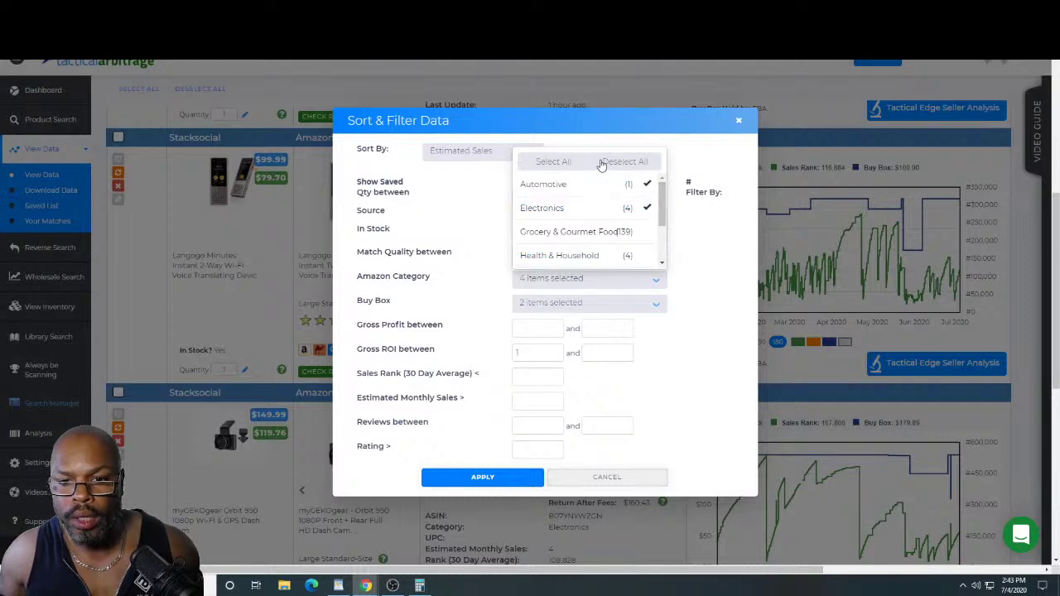
click(553, 162)
drag(664, 203, 667, 250)
scroll(667, 250, up, 2)
click(482, 478)
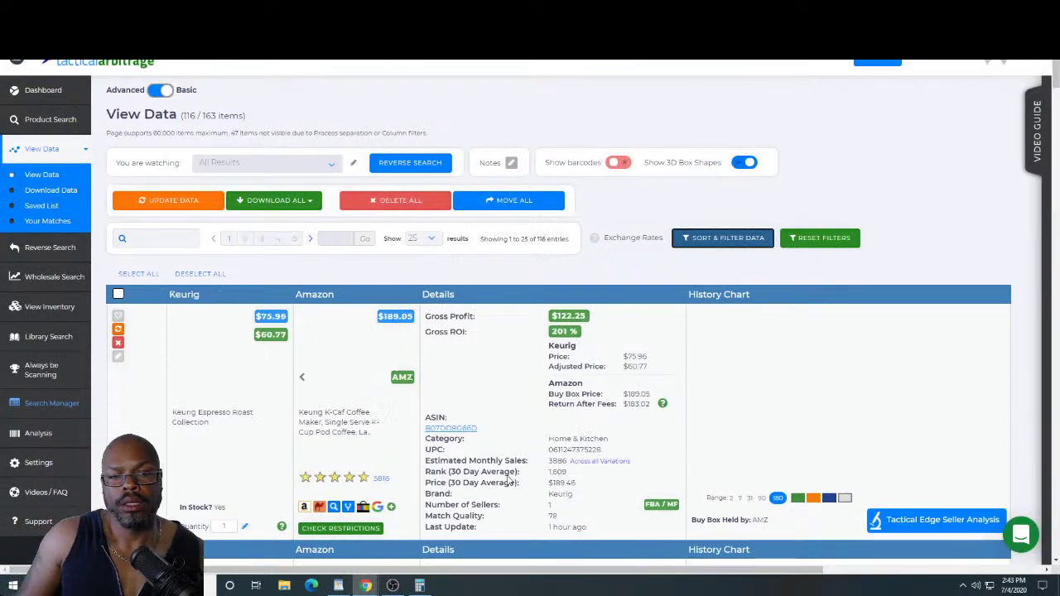
Step: Examine the filtered product matches, comparing source prices, Amazon prices, gross profit and ROI
scroll(520, 303, down, 1)
scroll(520, 303, down, 10)
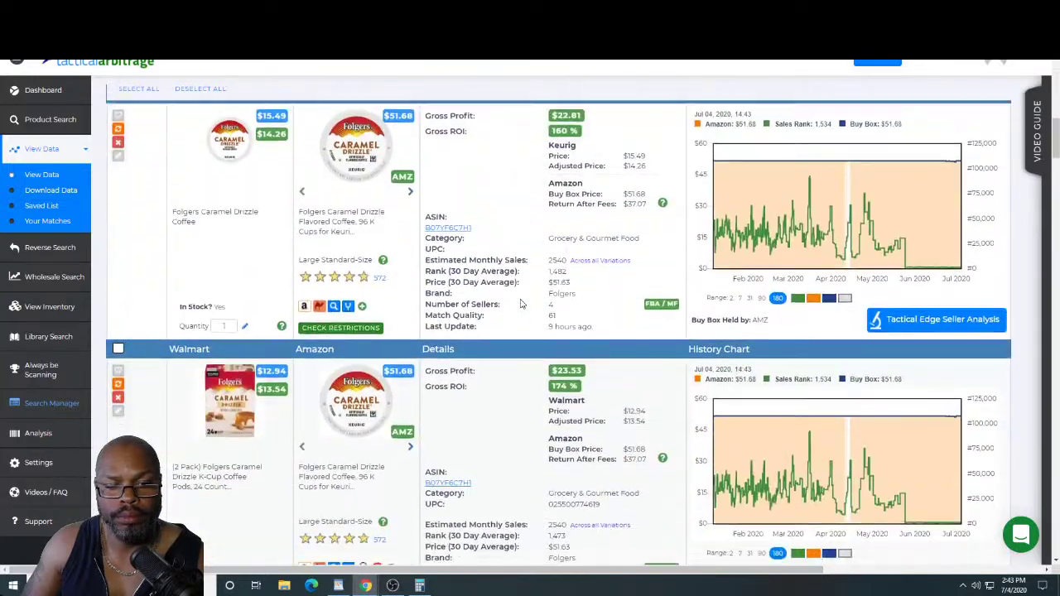
scroll(520, 303, down, 4)
scroll(520, 305, down, 8)
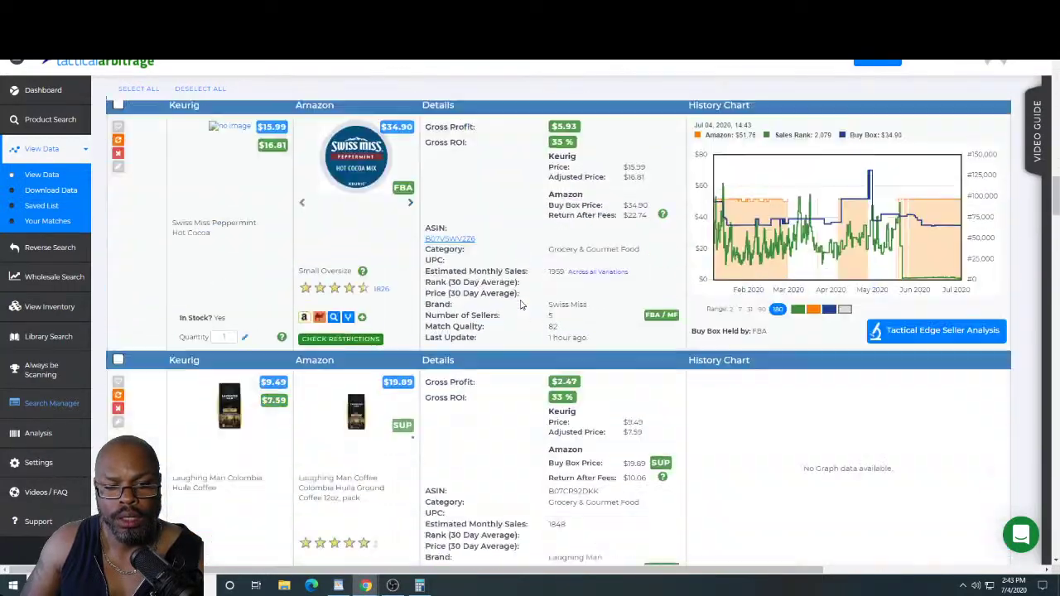
scroll(520, 305, down, 5)
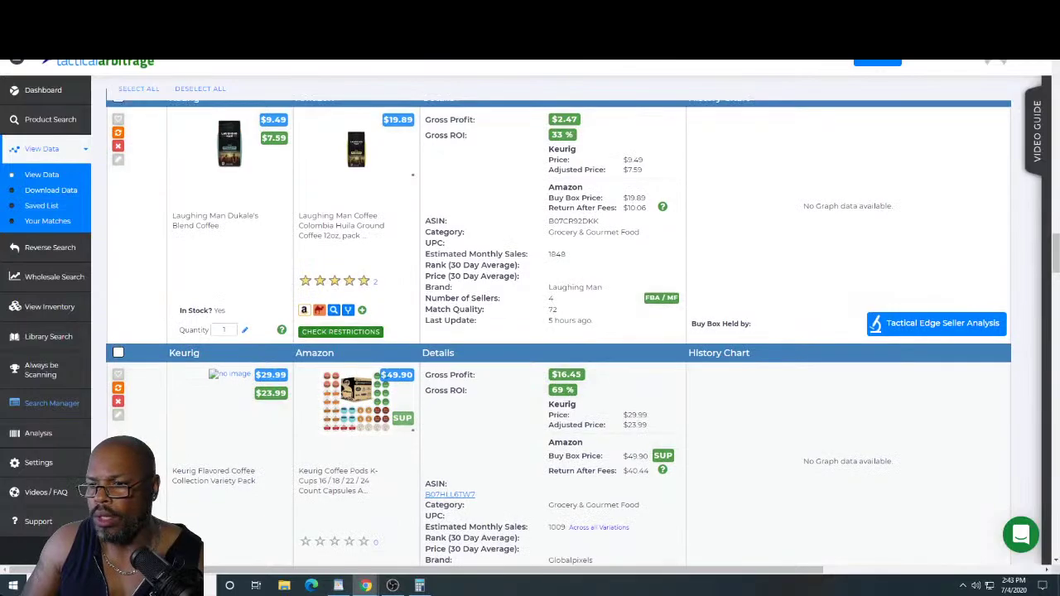
drag(1055, 266, 1056, 409)
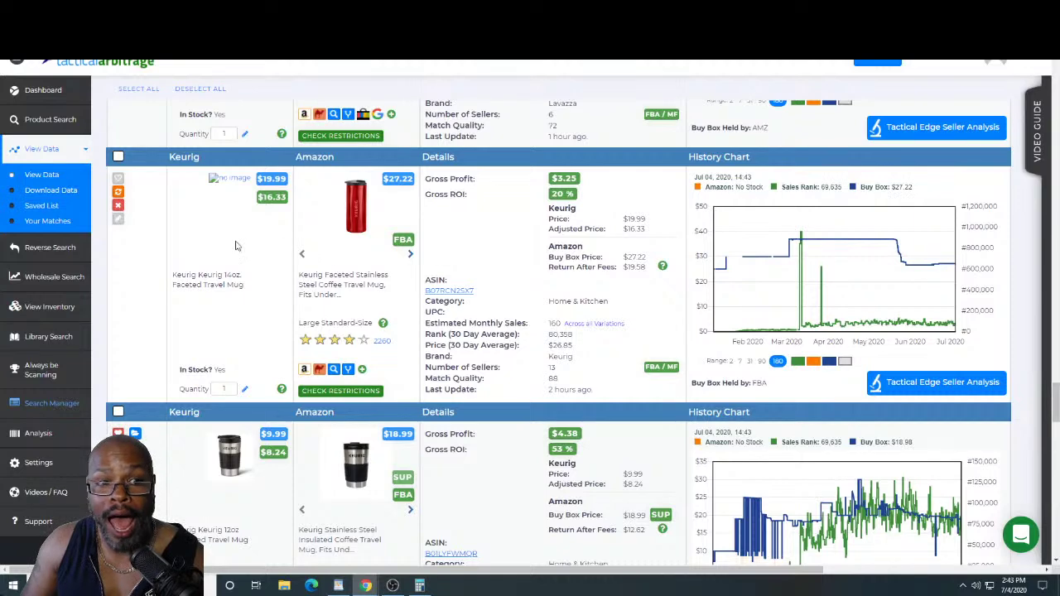
Step: Check the Amazon selling restrictions for the Keurig 14oz Faceted Travel Mug and view its source page on Keurig's site
mouse_move(267, 205)
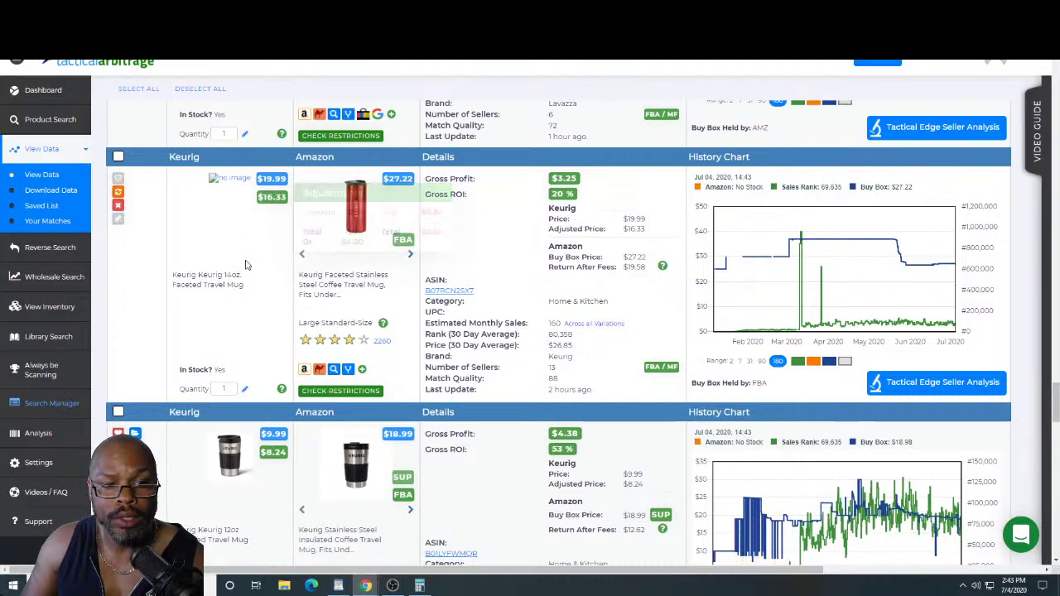
click(341, 392)
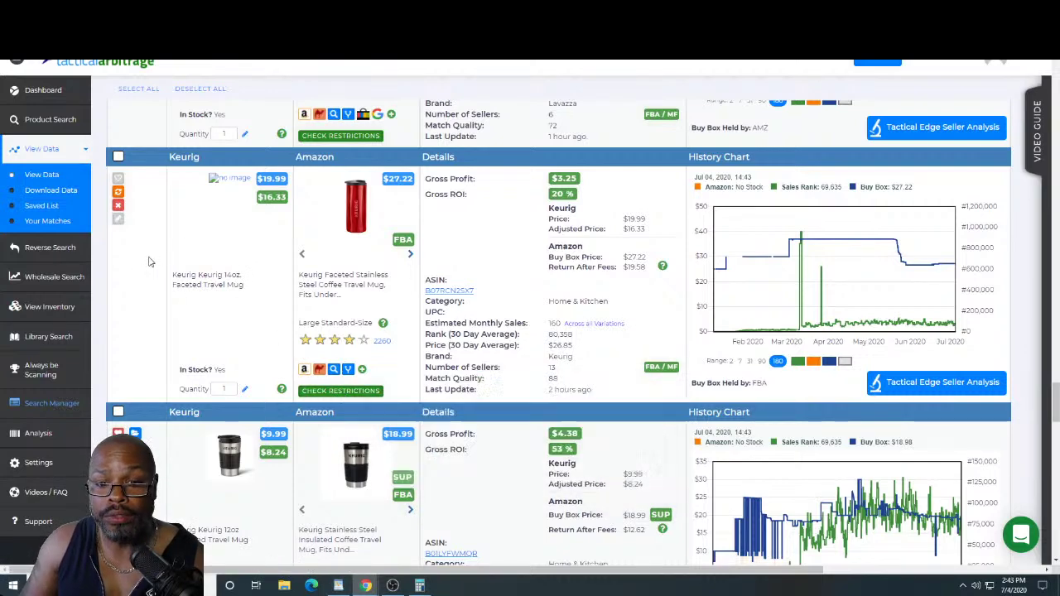
click(218, 285)
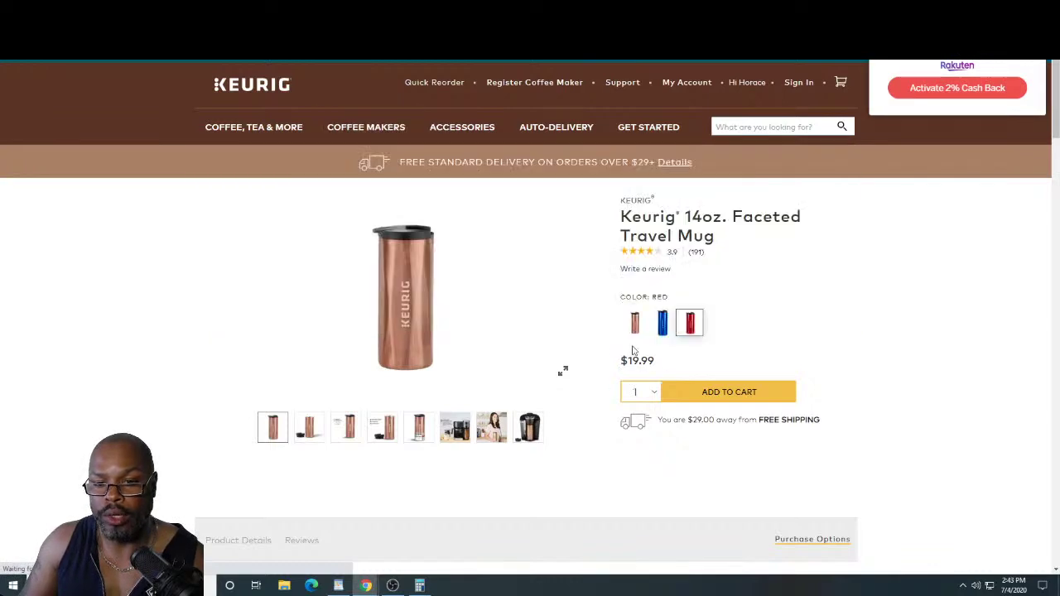
key(ctrl+w)
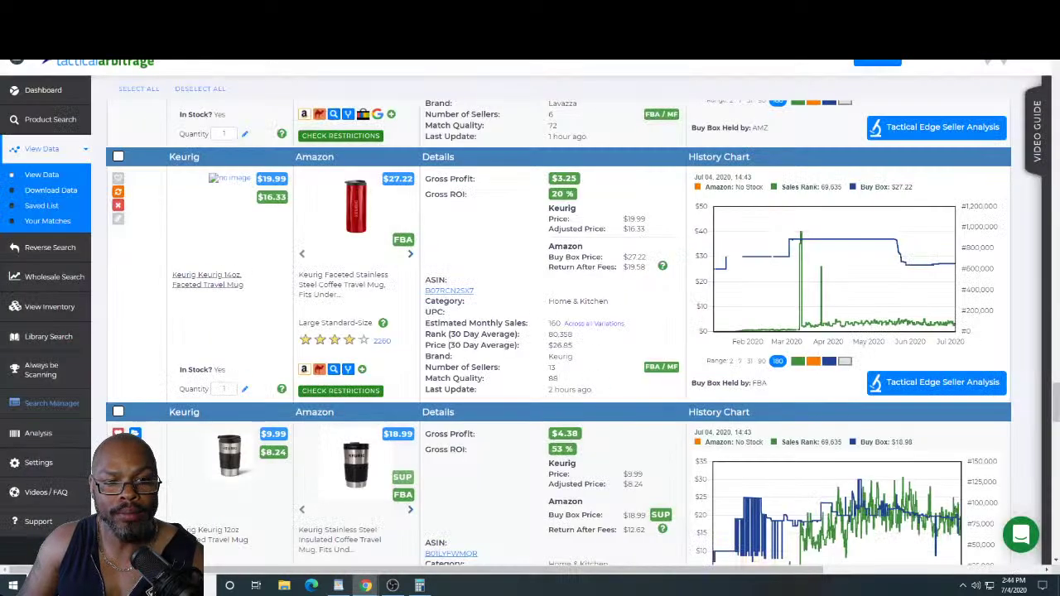
mouse_move(283, 196)
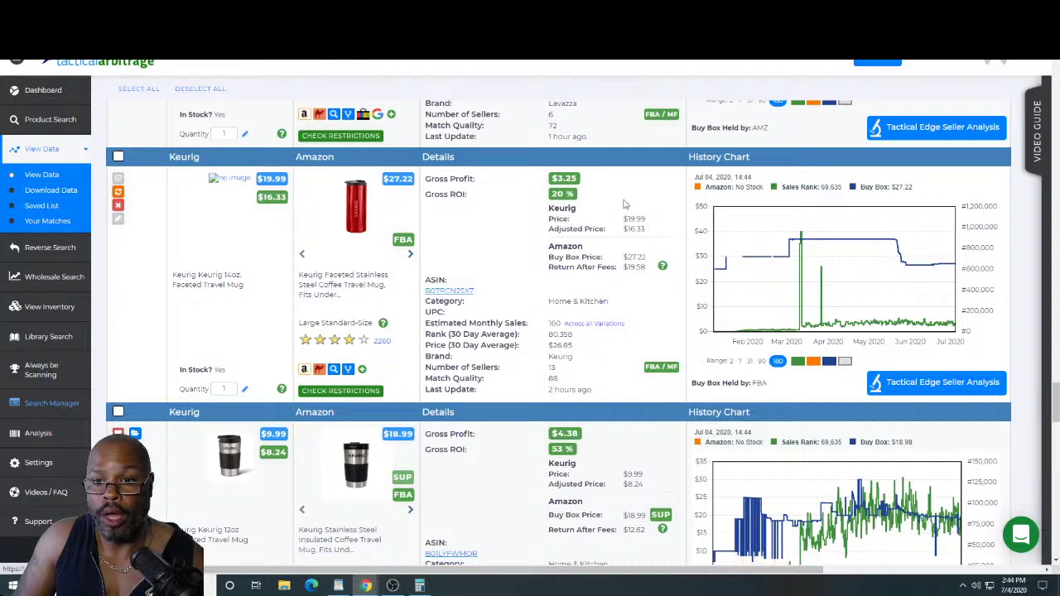
Step: Run the Tactical Edge seller analysis for the 14oz Faceted Travel Mug and examine its sales data and each seller's price, stock, profit and ROI
click(941, 388)
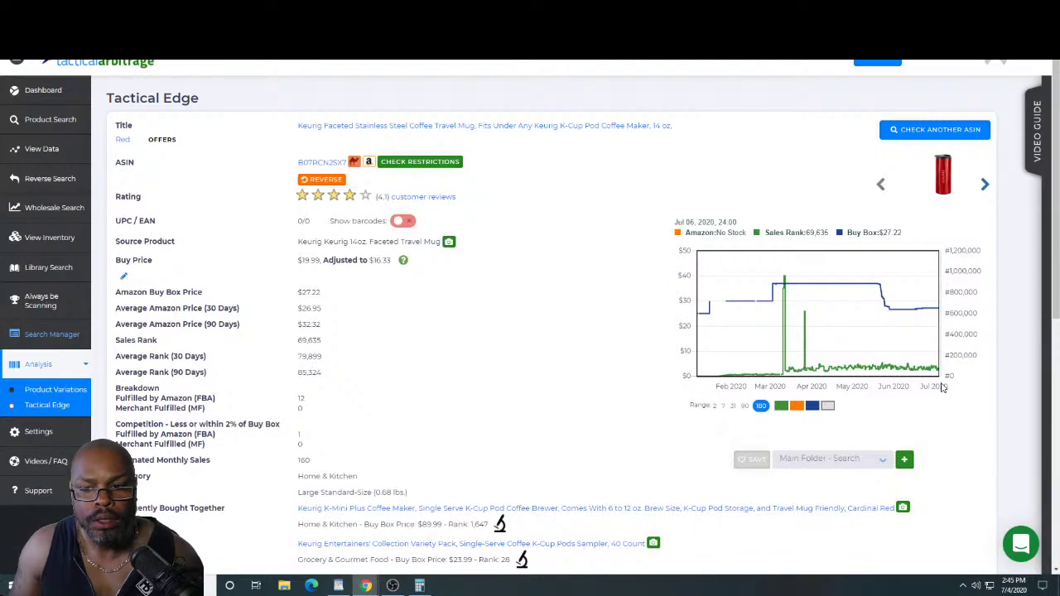
scroll(941, 387, down, 3)
scroll(941, 387, down, 2)
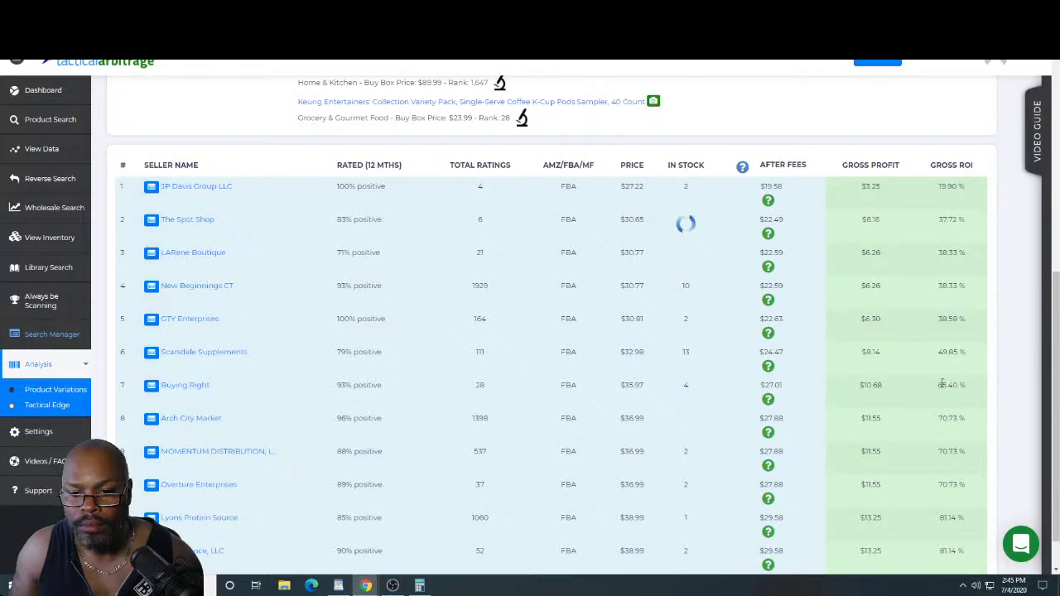
scroll(942, 382, up, 3)
scroll(942, 387, up, 1)
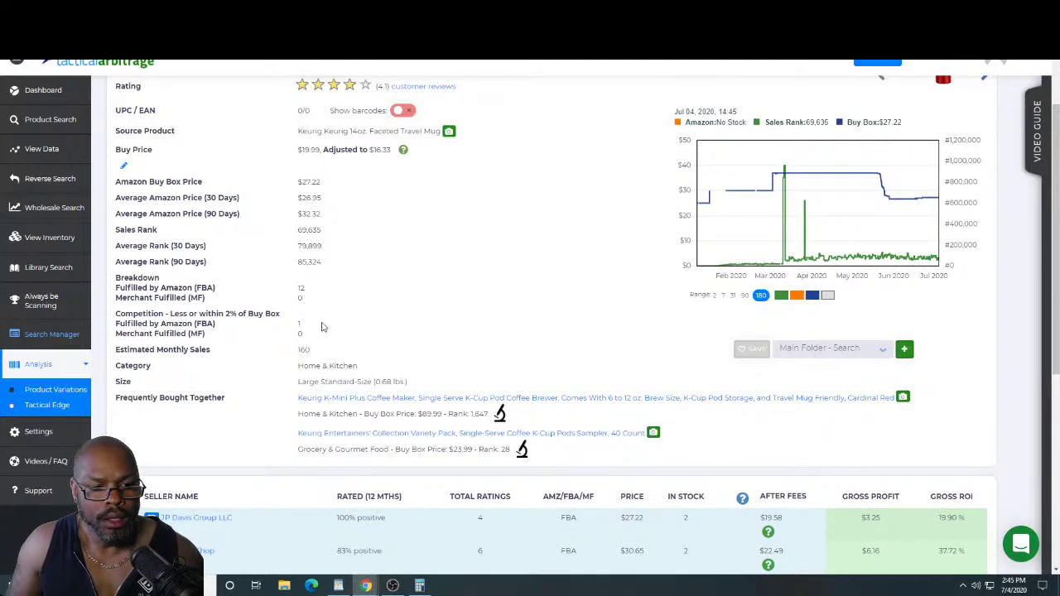
scroll(328, 344, down, 1)
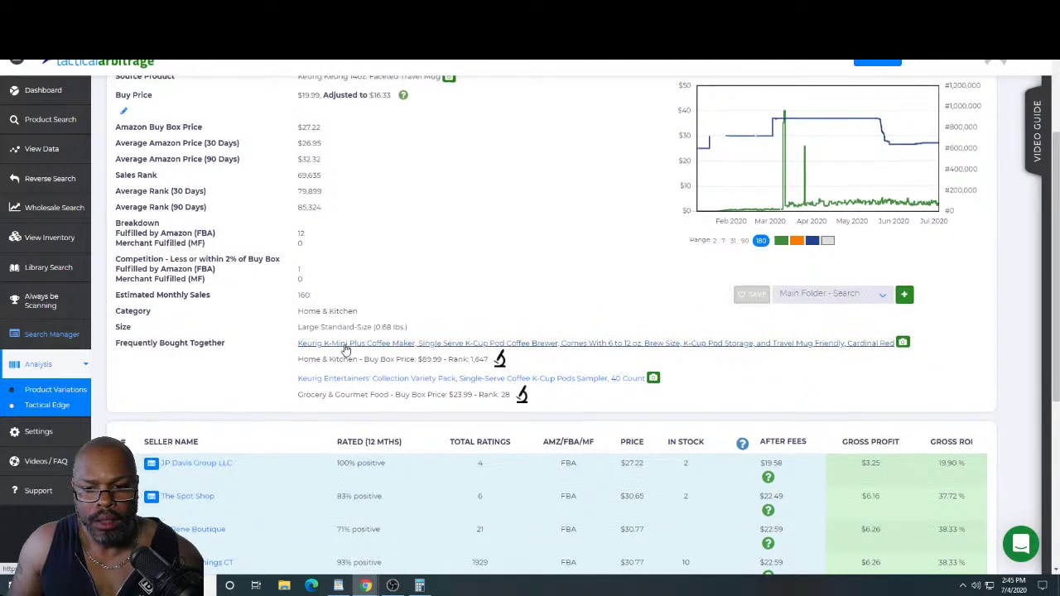
scroll(346, 350, up, 3)
scroll(348, 349, down, 7)
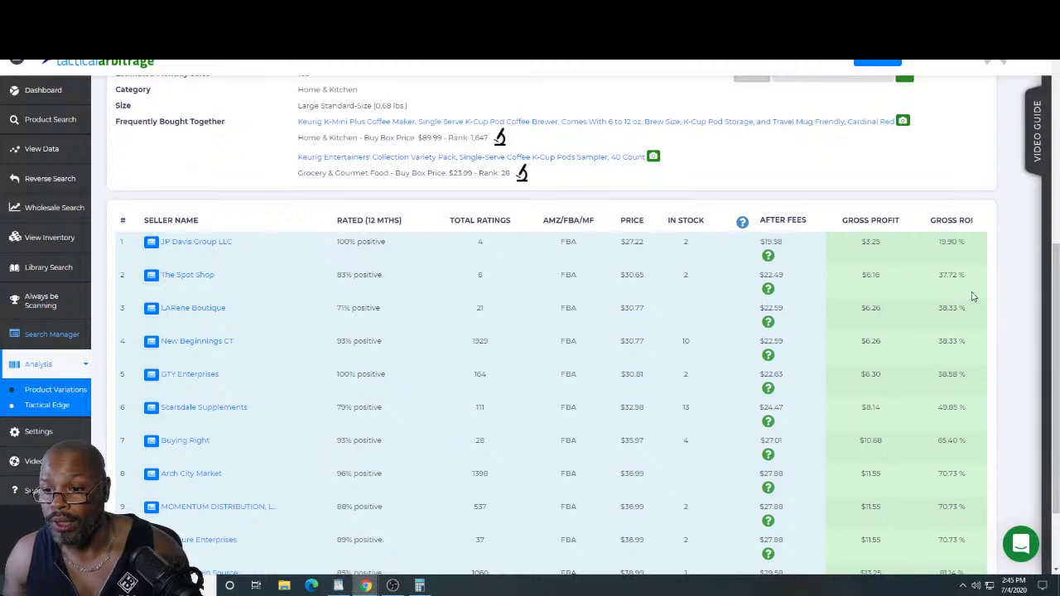
scroll(973, 296, down, 1)
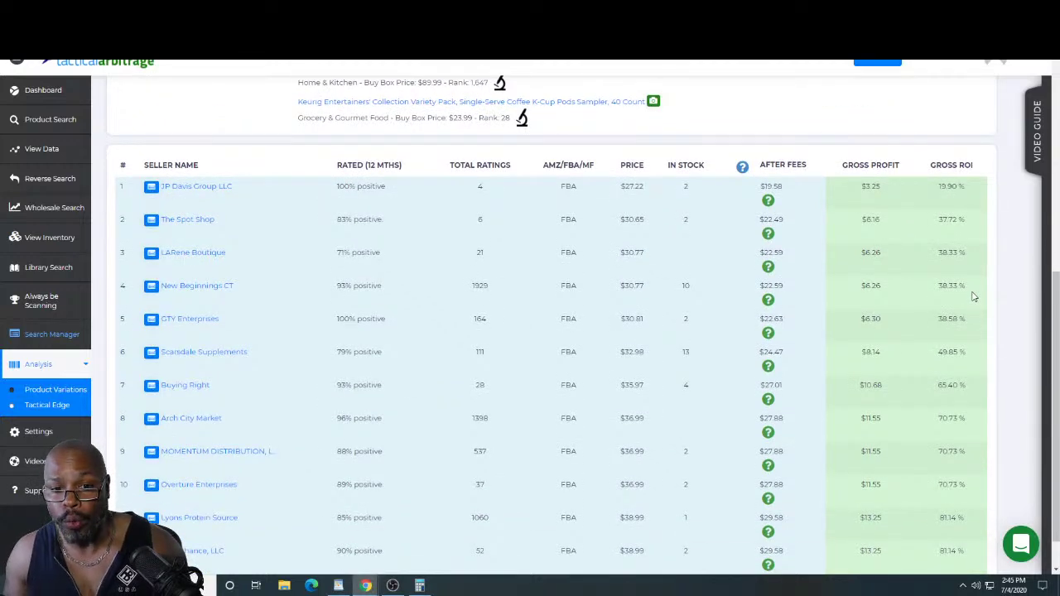